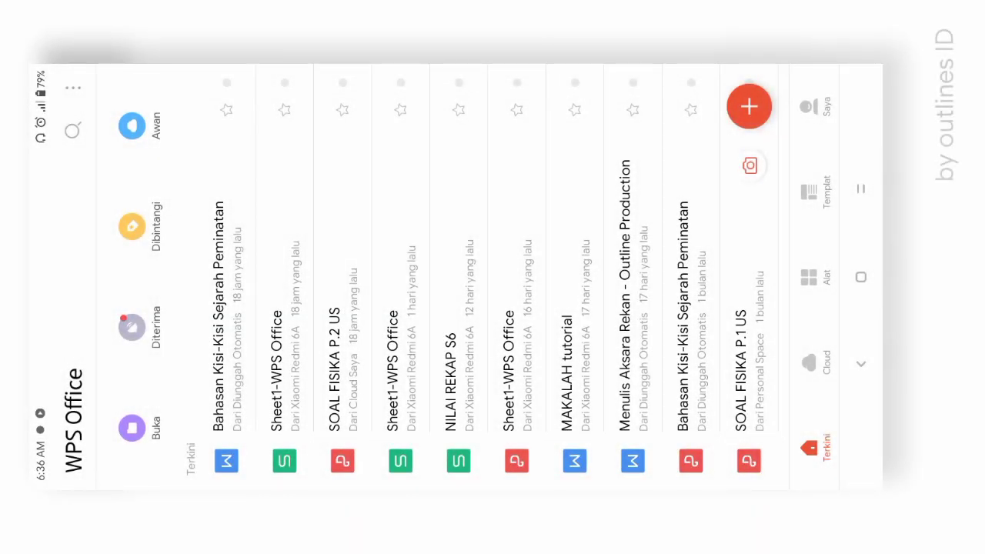
Create a new Lembar bentang spreadsheet from the Kosong blank template and select cell A1
click(748, 106)
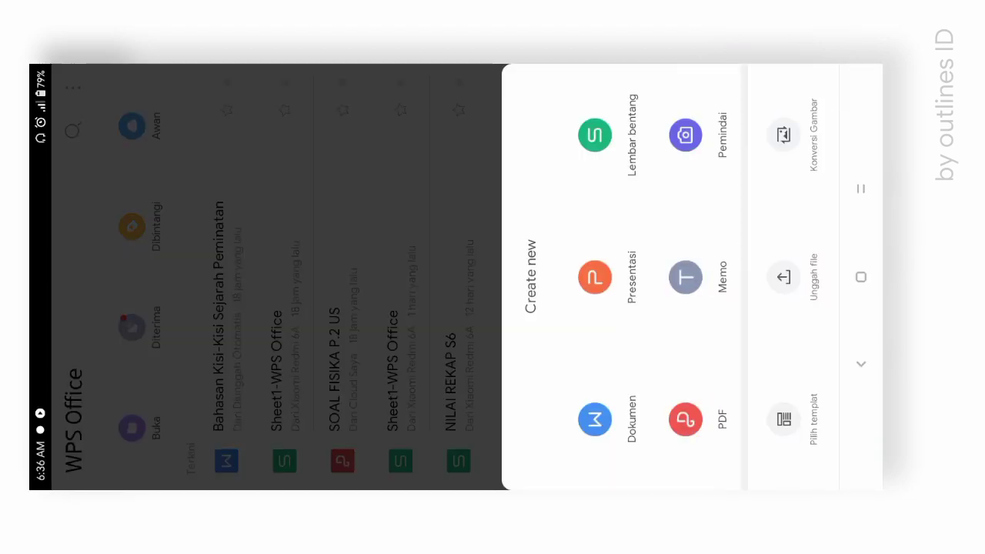
click(594, 135)
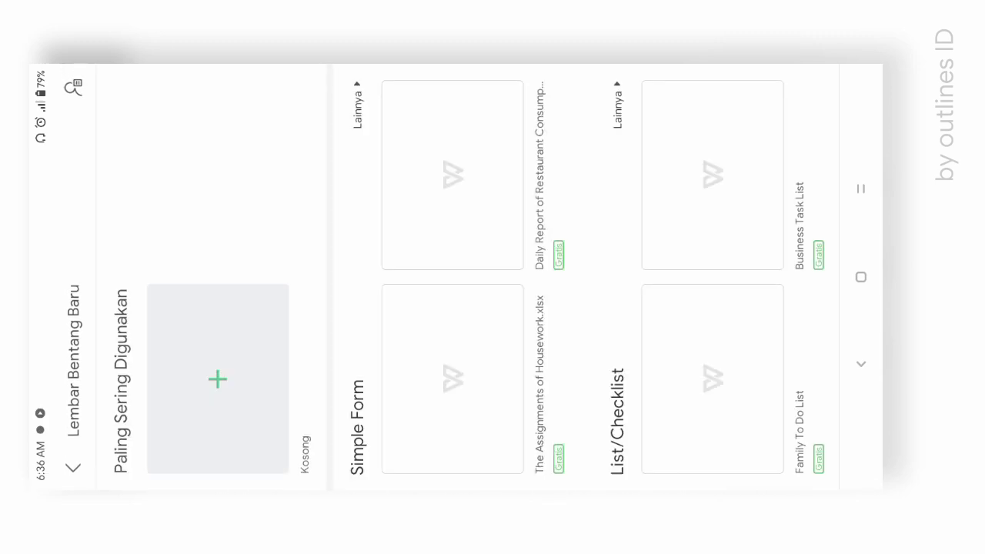
click(224, 359)
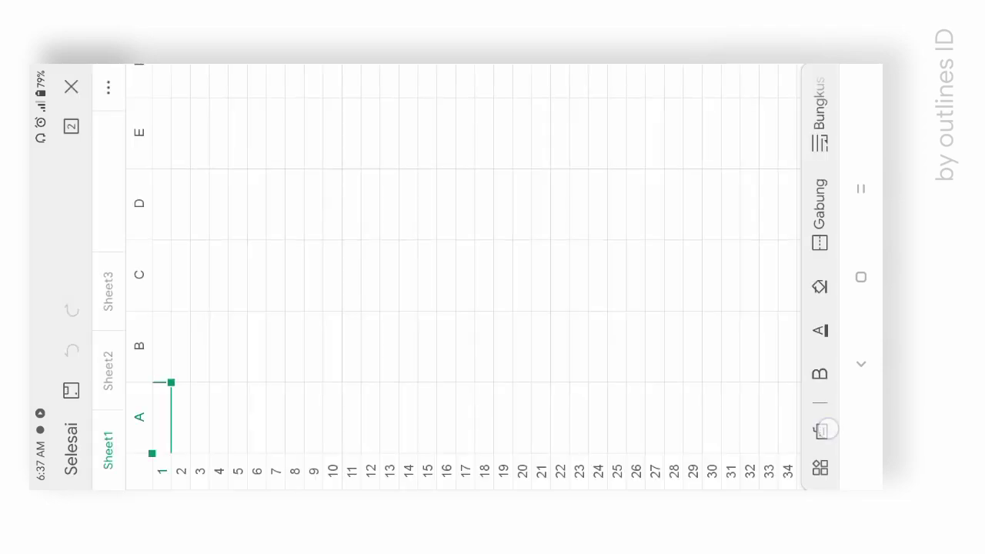
click(821, 429)
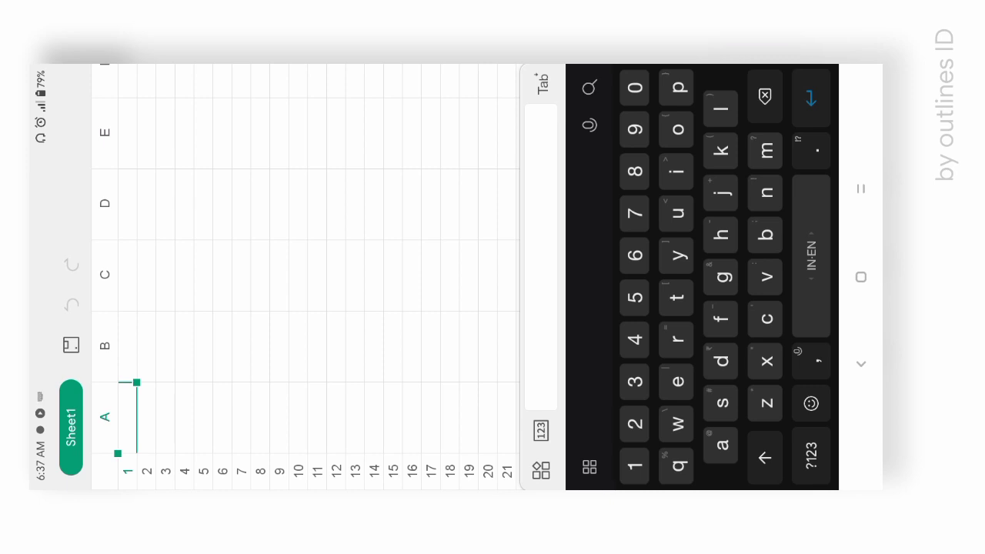
Enter the title DAFTAR HADIR in capitals in cell A1
click(764, 457)
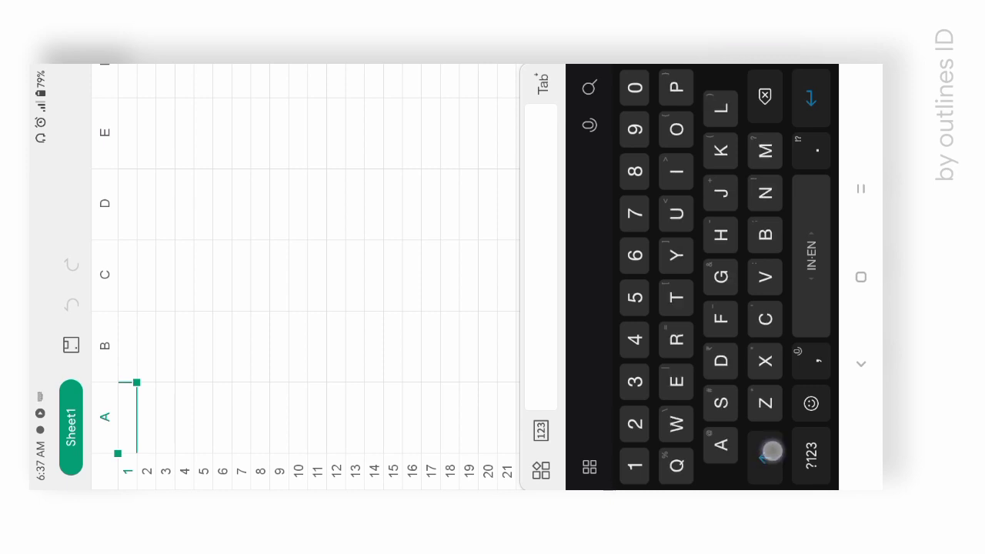
text(D)
click(773, 455)
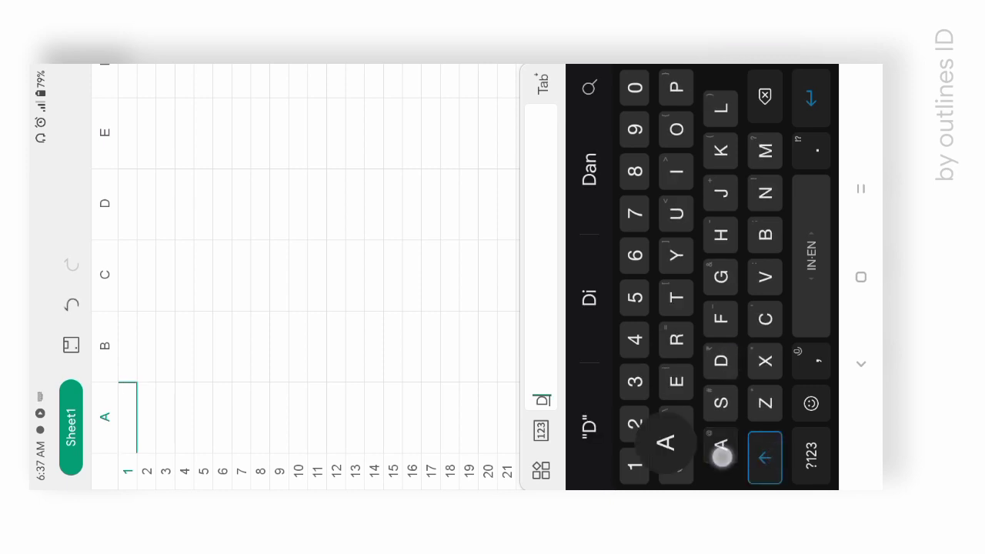
text(AFTAR)
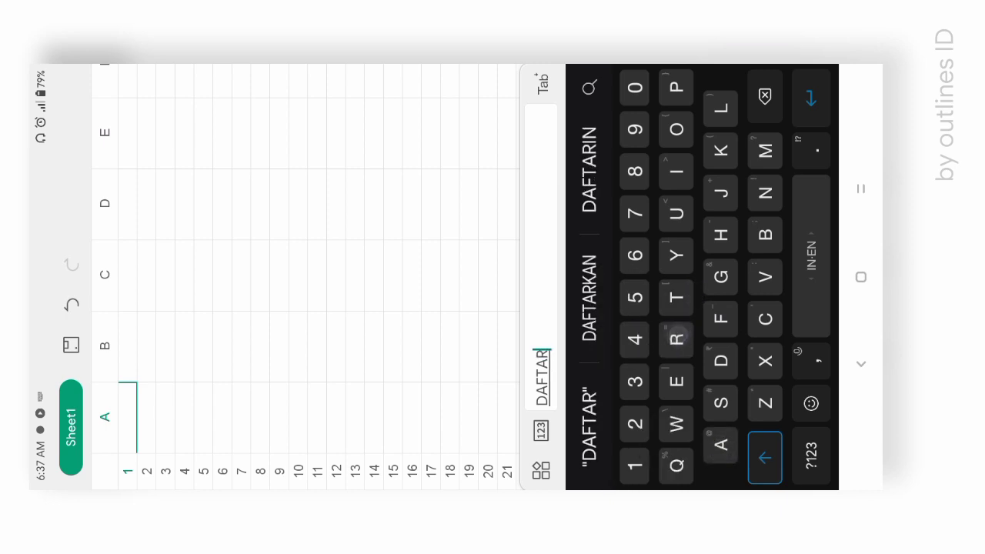
text( HADI)
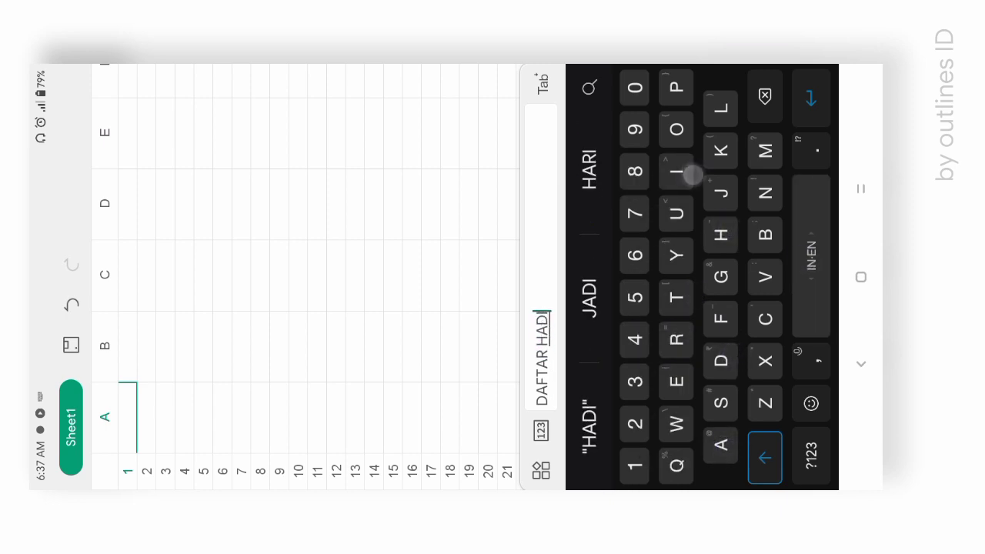
text(R)
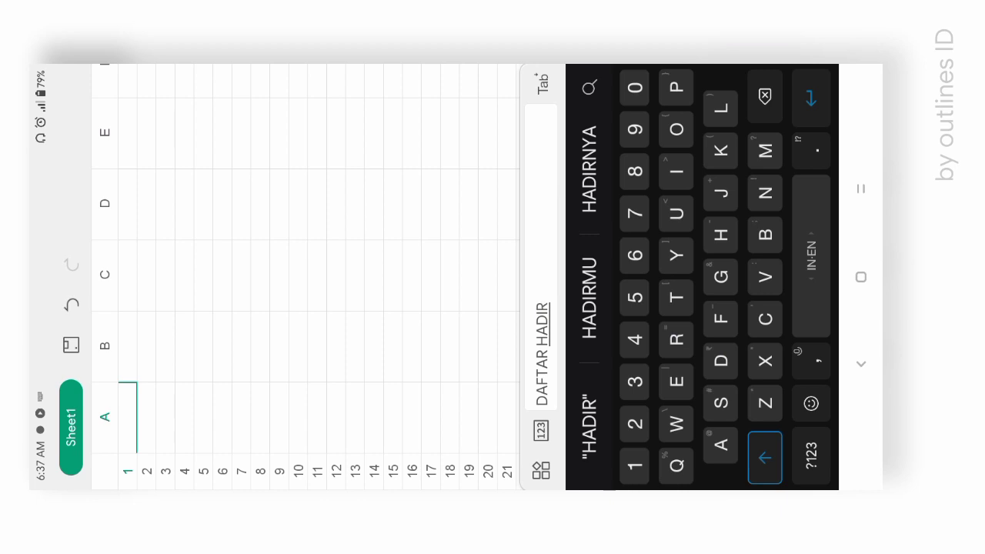
key(Return)
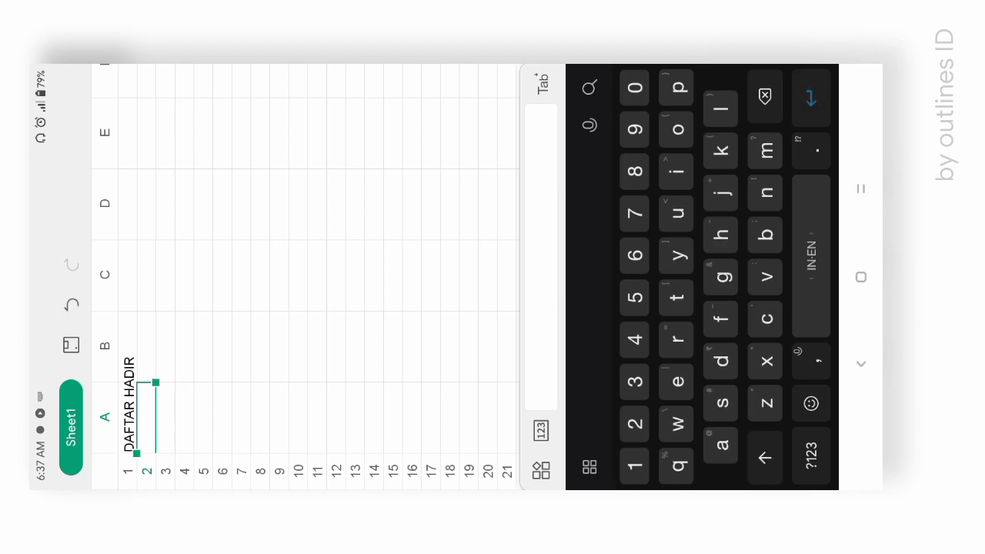
Enter TAHUN PELAJARAN 2019/2020 in A2 and move down to A5
text(TAHUN )
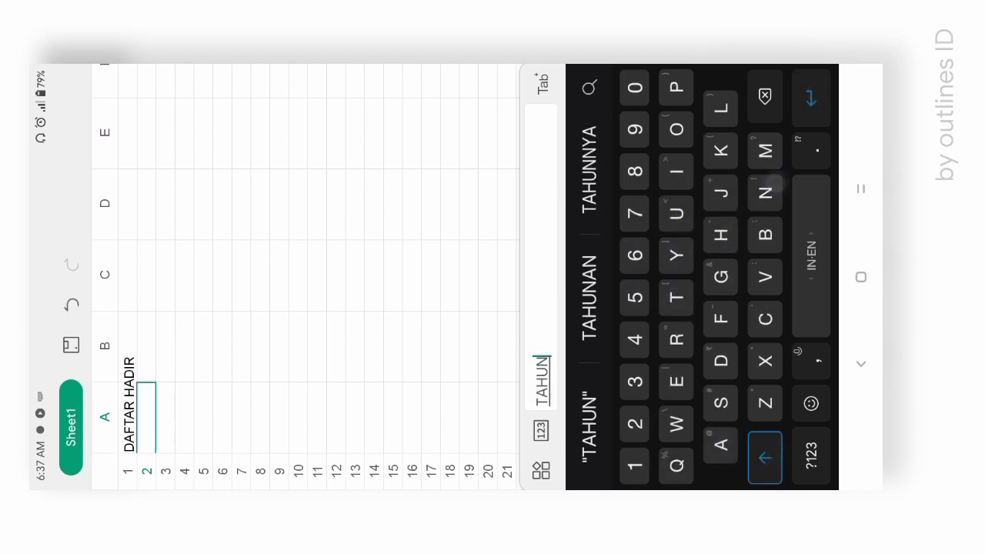
text(PELA)
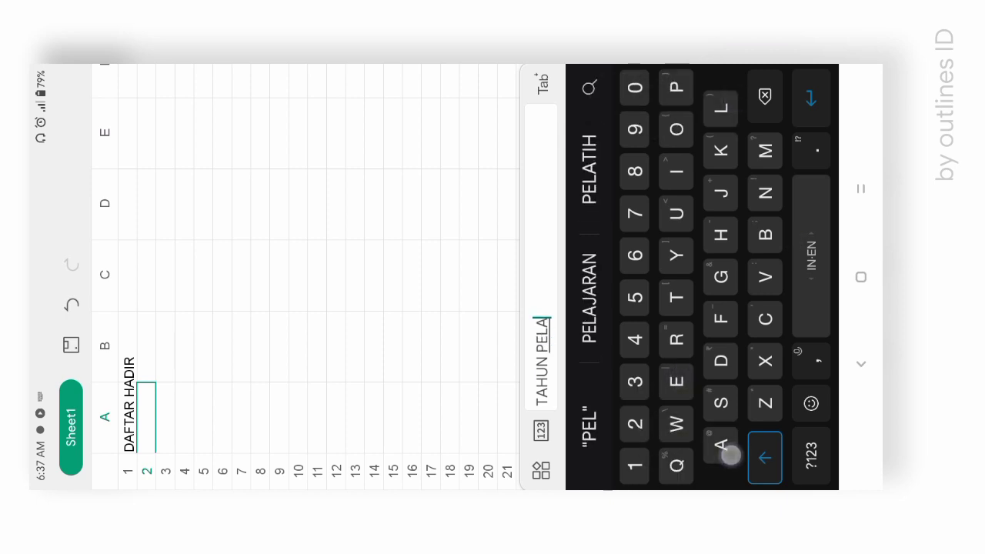
text(J)
click(589, 298)
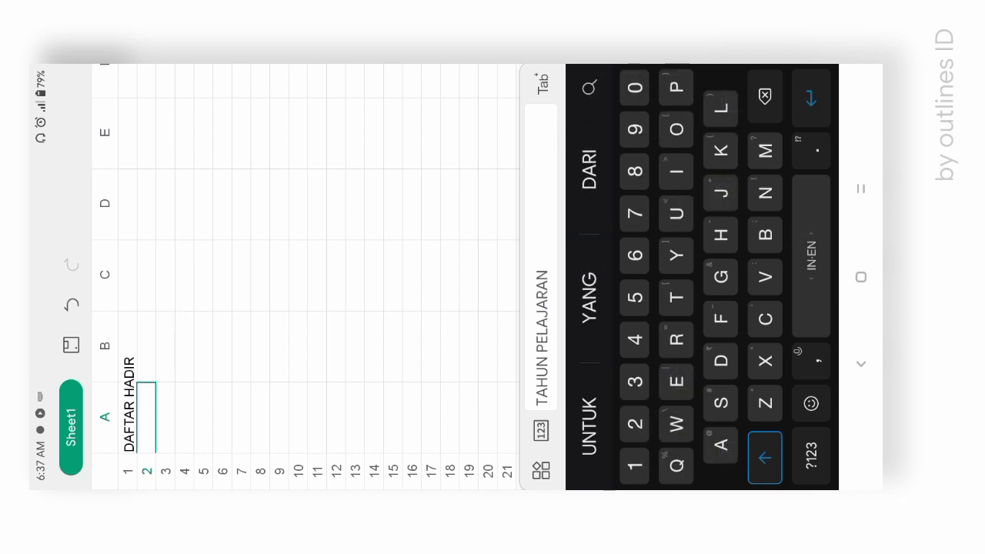
text(2019)
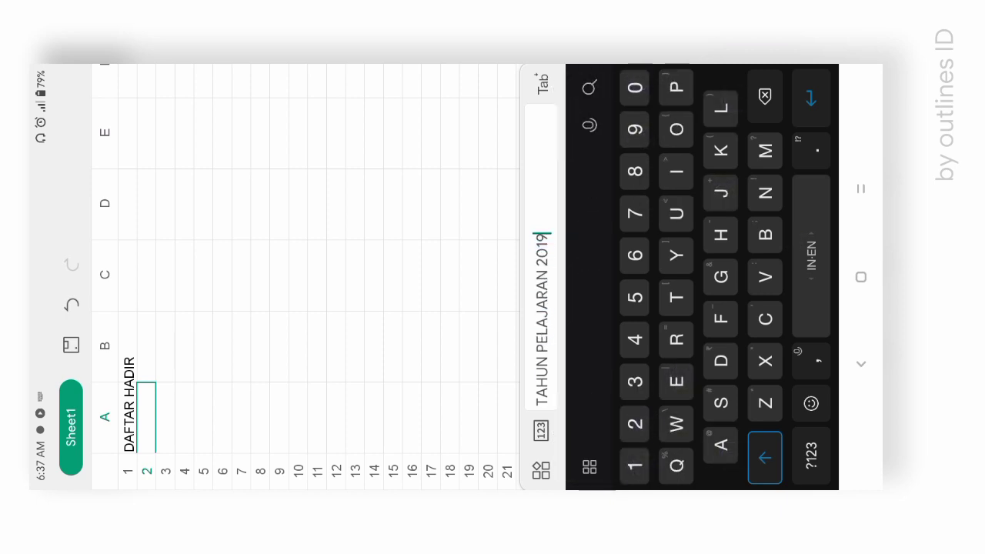
click(811, 452)
text(/2020)
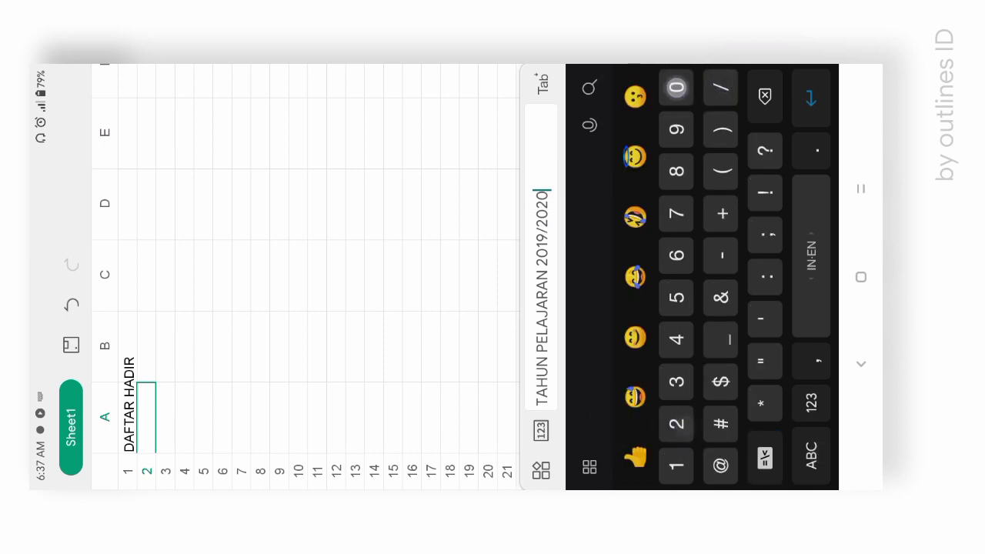
key(Return)
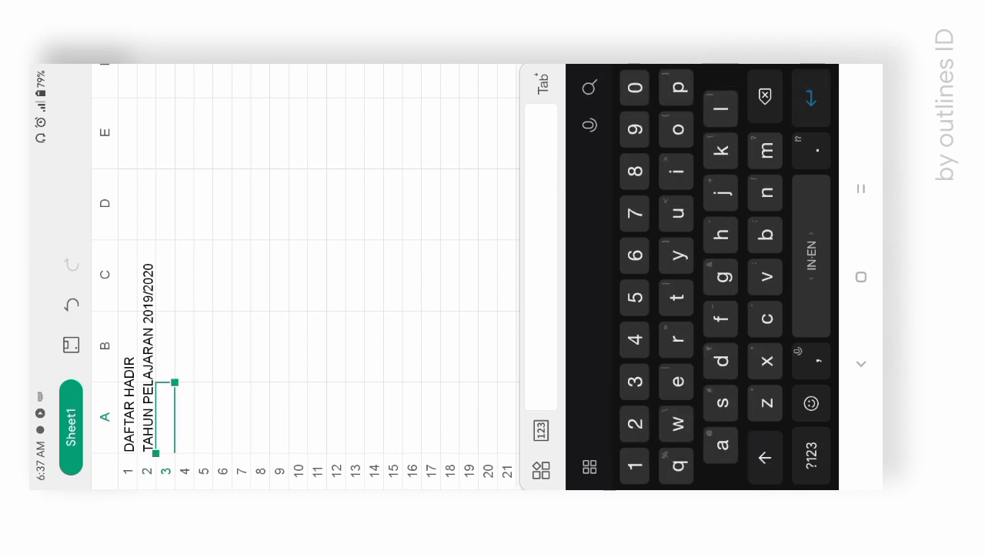
key(Return)
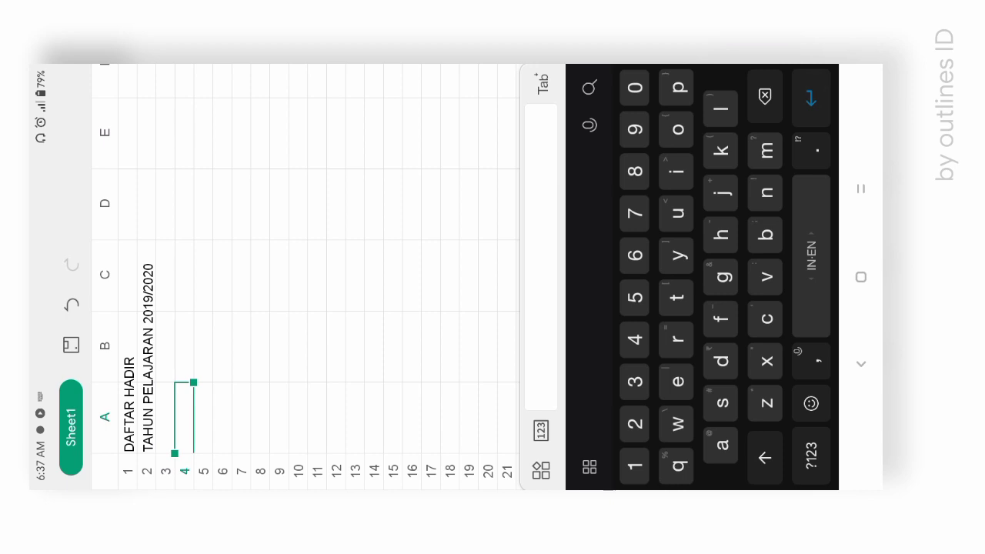
key(Return)
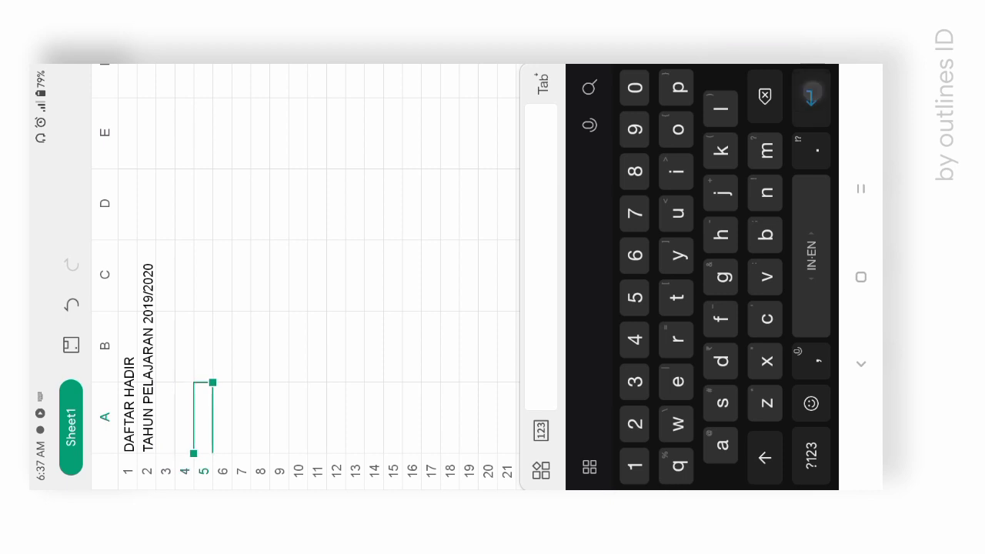
Type the headers No., Nama, Induk and Januari across A5 to D5
text(No)
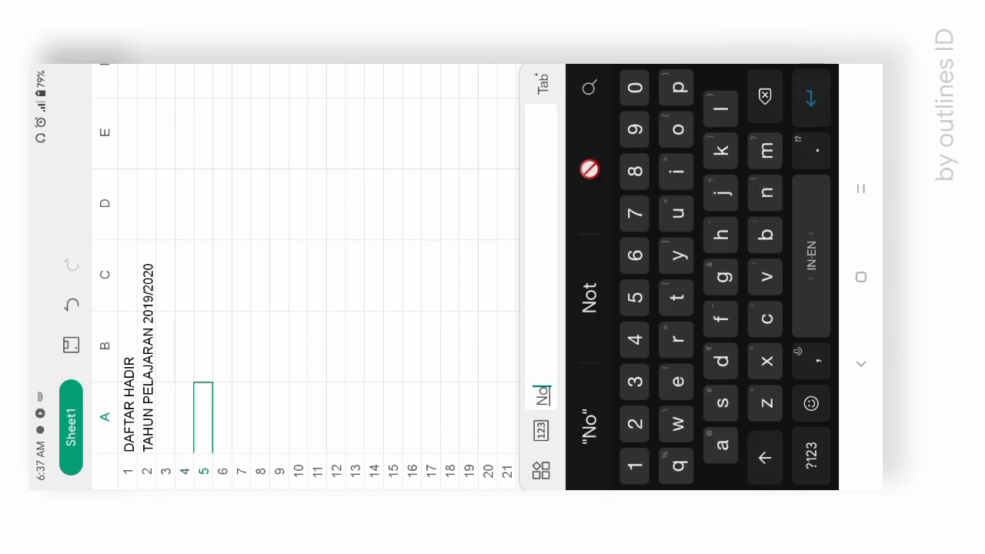
text(.)
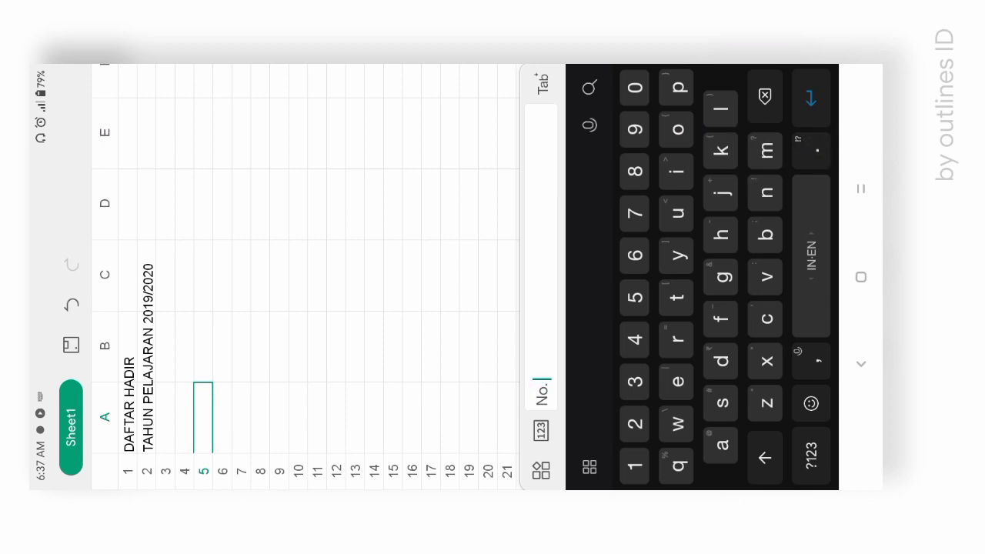
key(Tab)
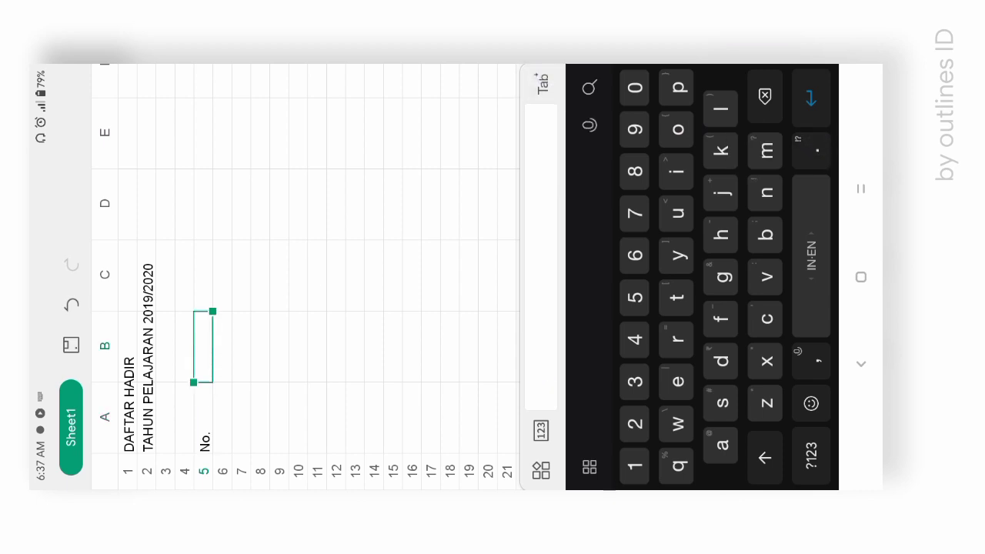
text(Nama)
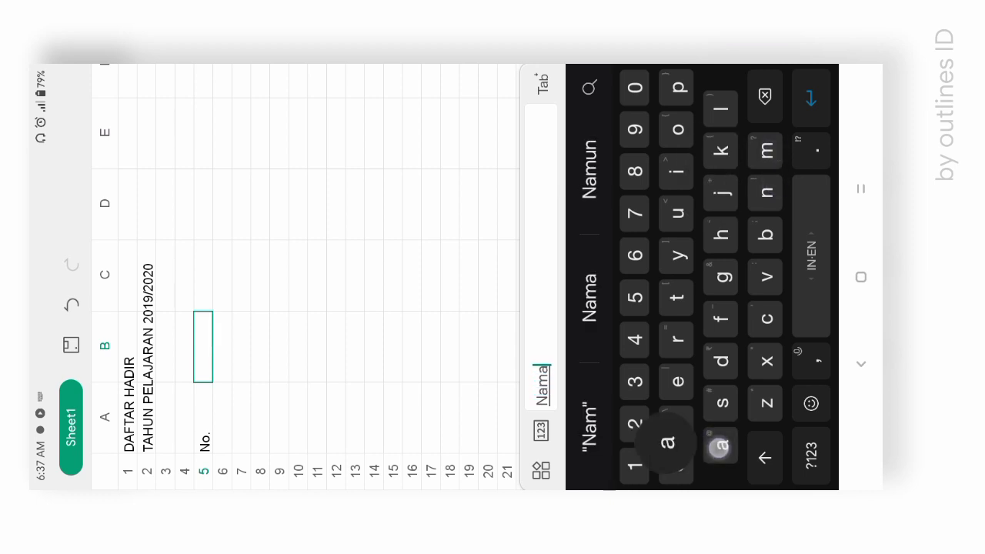
key(Tab)
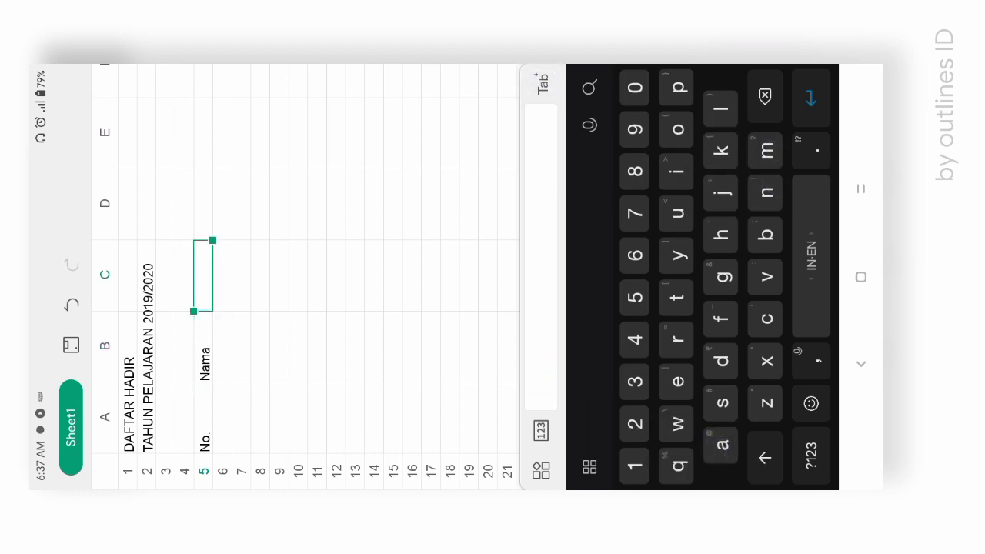
text(Indu)
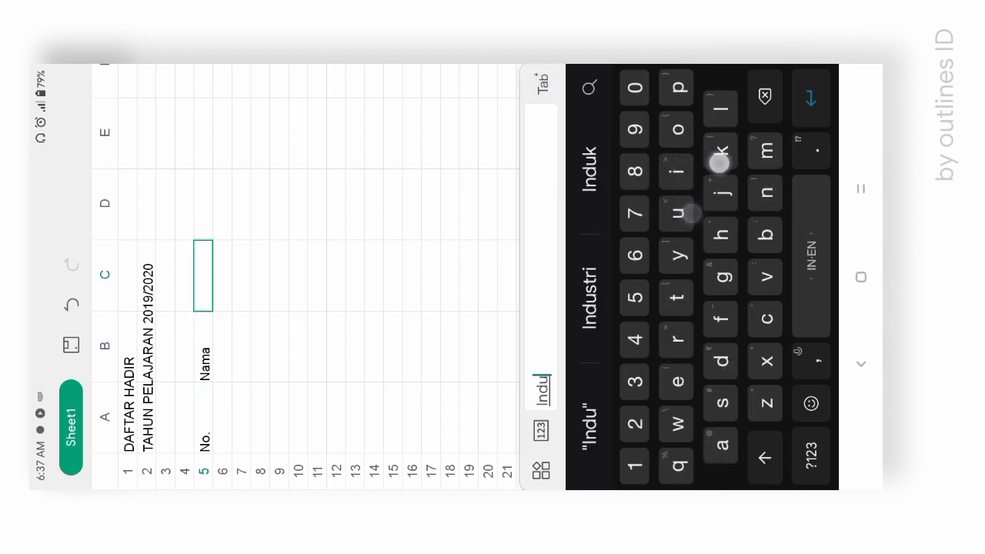
text(k)
key(Tab)
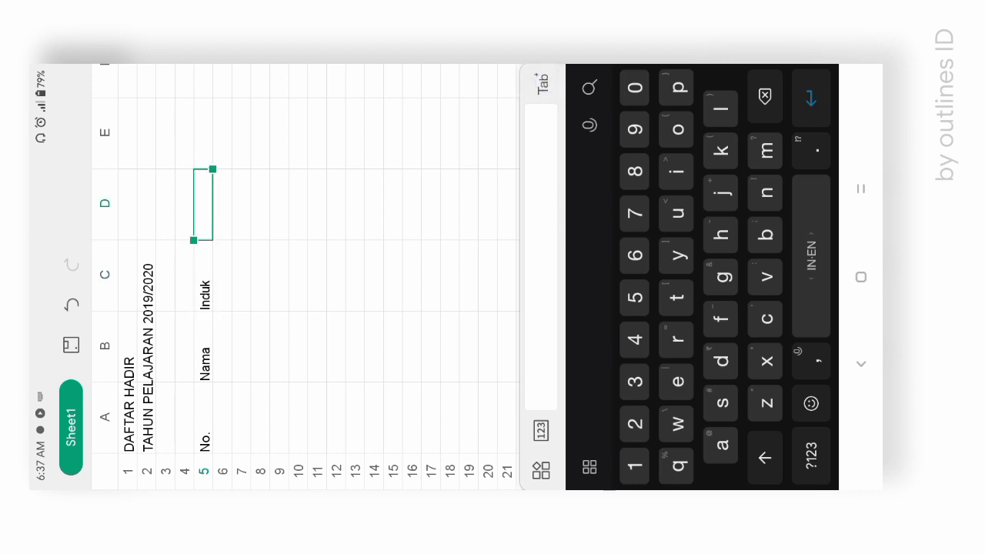
text(Jan)
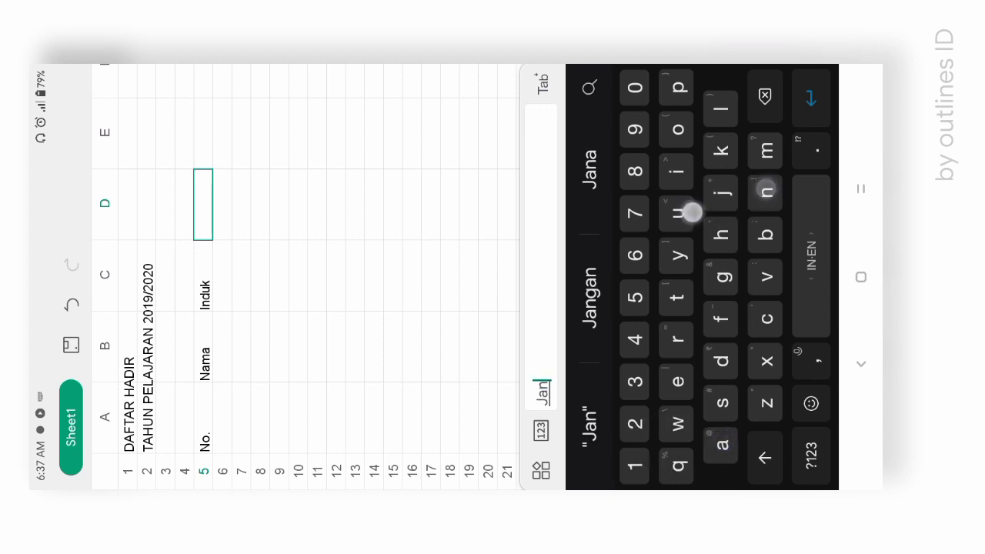
text(uari)
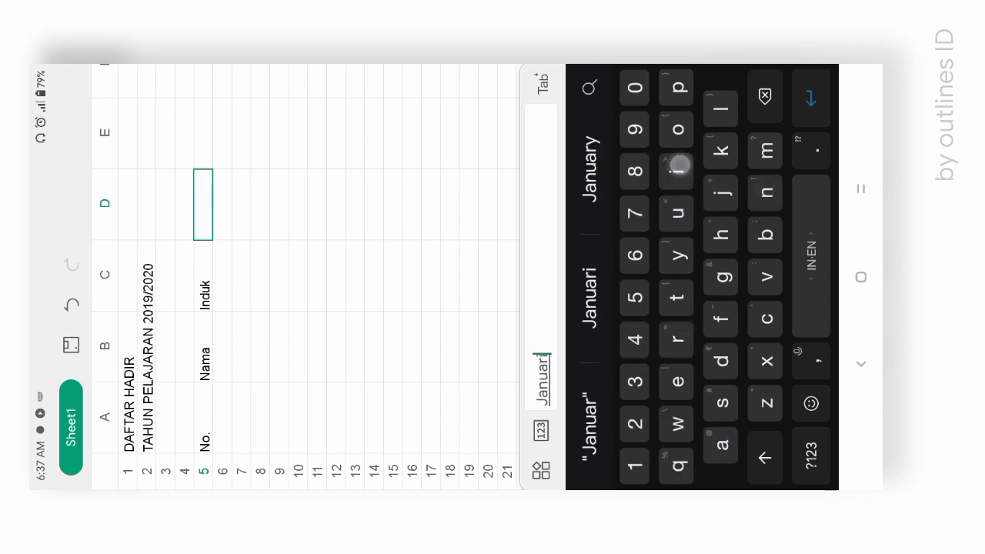
key(Return)
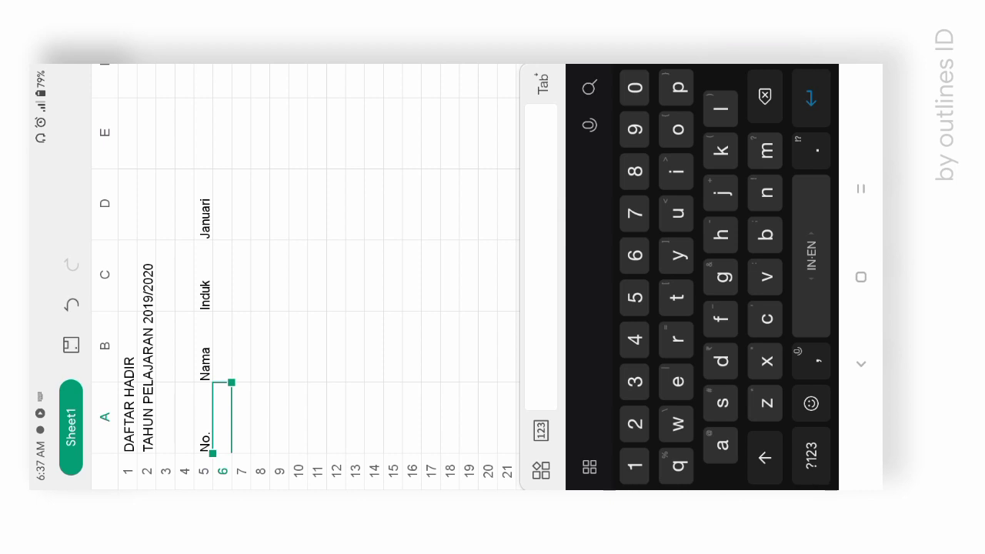
Enter the starting numbers 1 and 2 in A6 and A7
text(1)
key(Return)
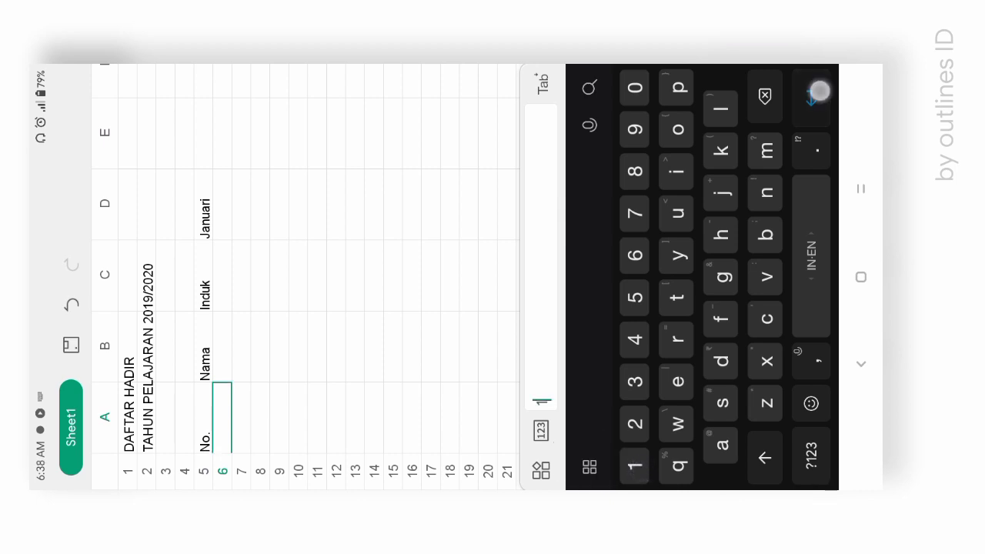
text(2)
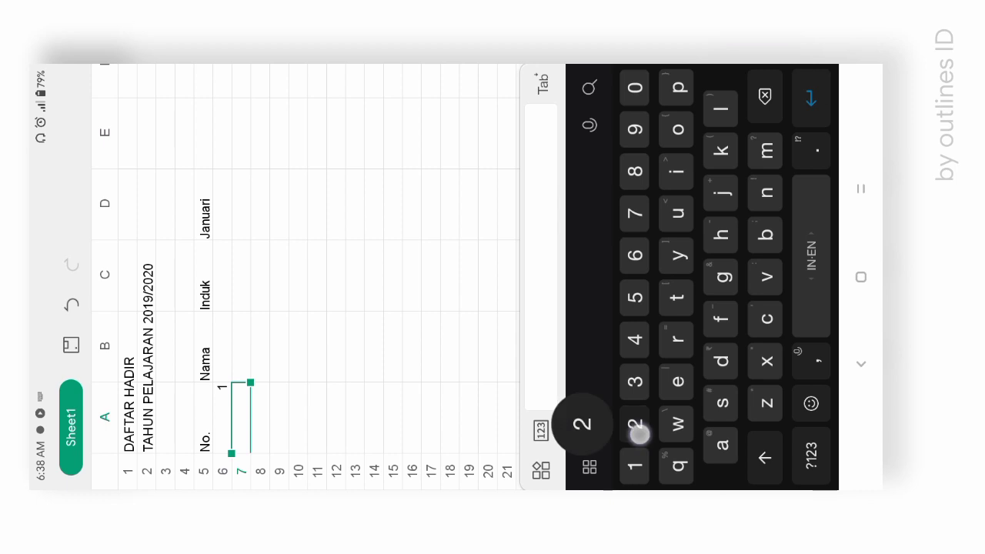
key(Return)
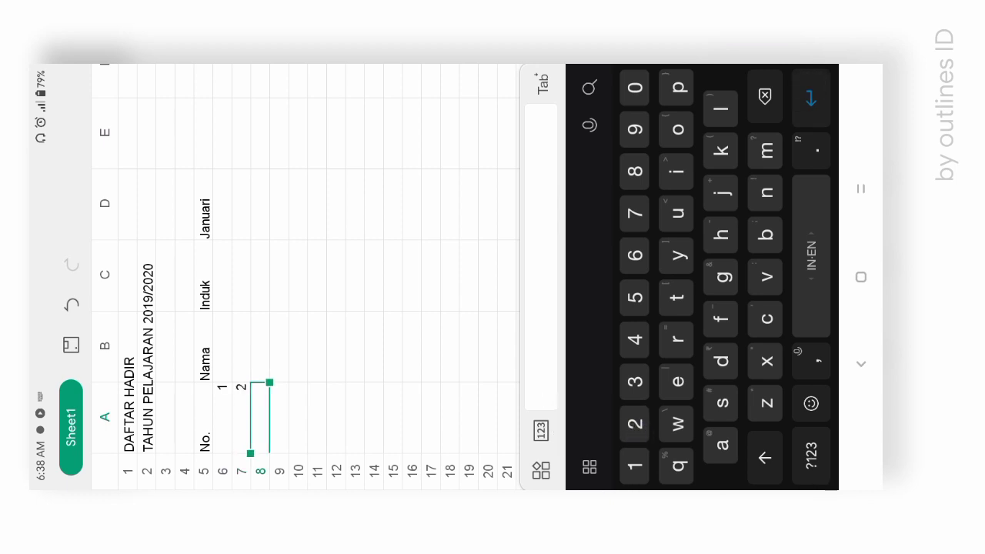
Fill A6:A7 down to A30 with Isi to create the series 1–25
drag(222, 419, 240, 419)
drag(232, 383, 250, 383)
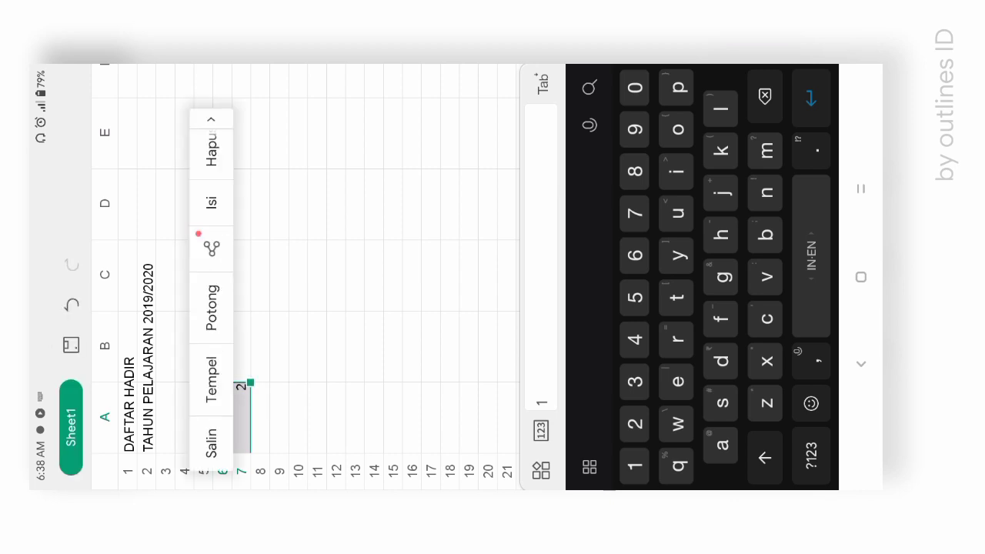
click(211, 201)
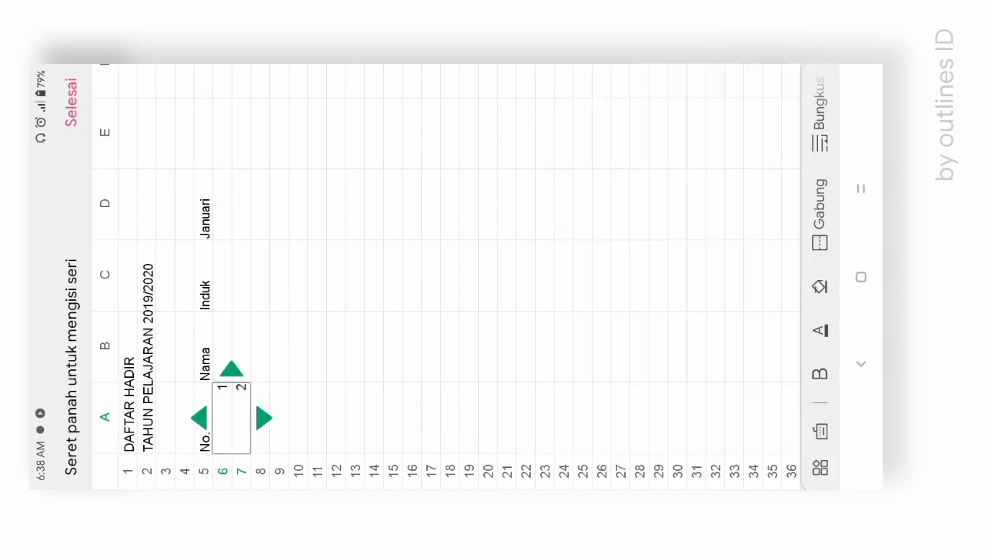
mouse_move(299, 417)
mouse_down()
mouse_move(692, 418)
mouse_move(716, 400)
mouse_up()
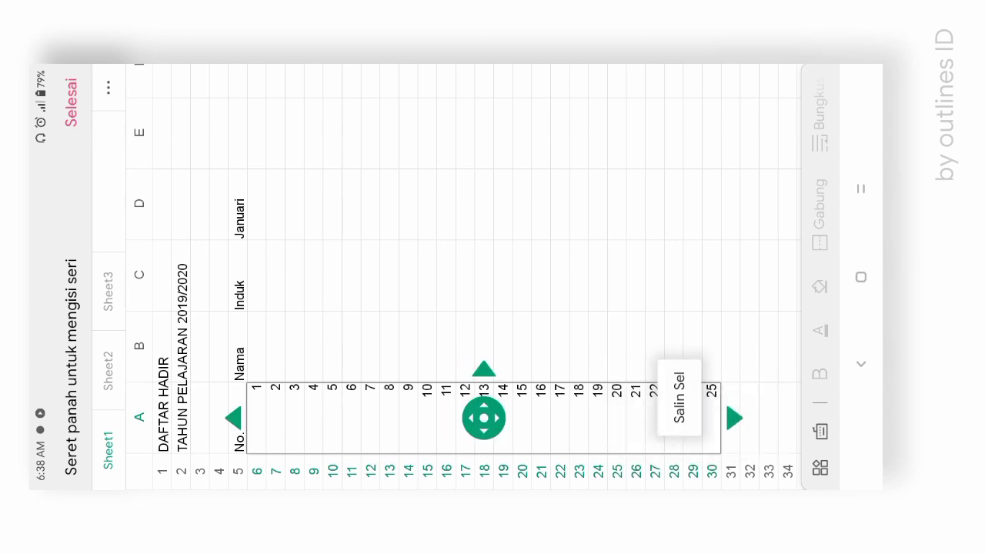
click(258, 343)
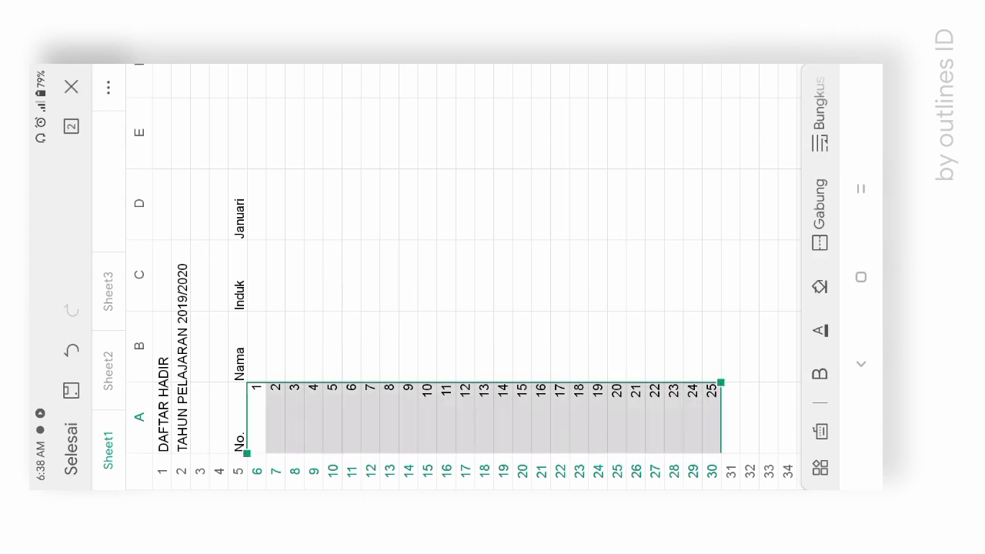
click(256, 346)
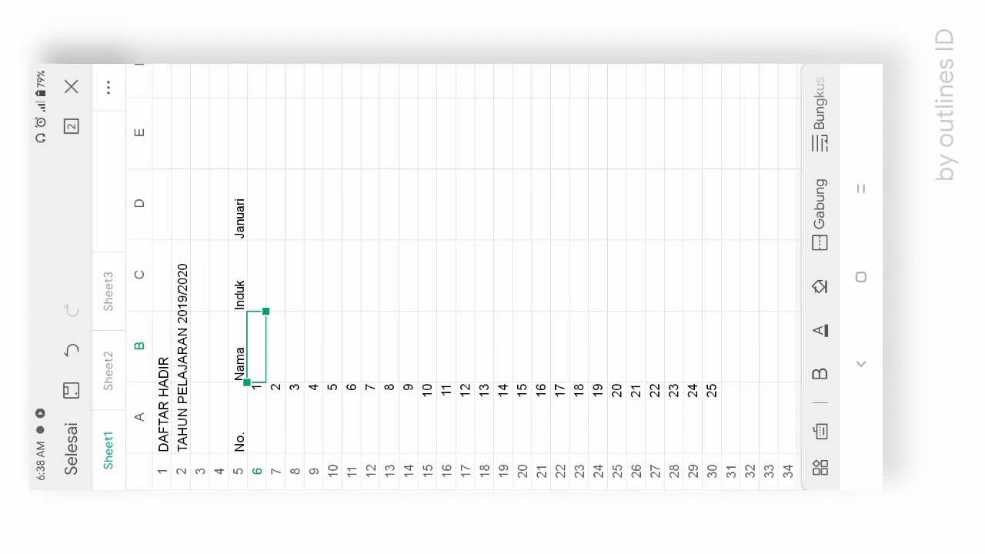
Enter the first three student names in B6 to B8, fixing a stray letter
click(820, 431)
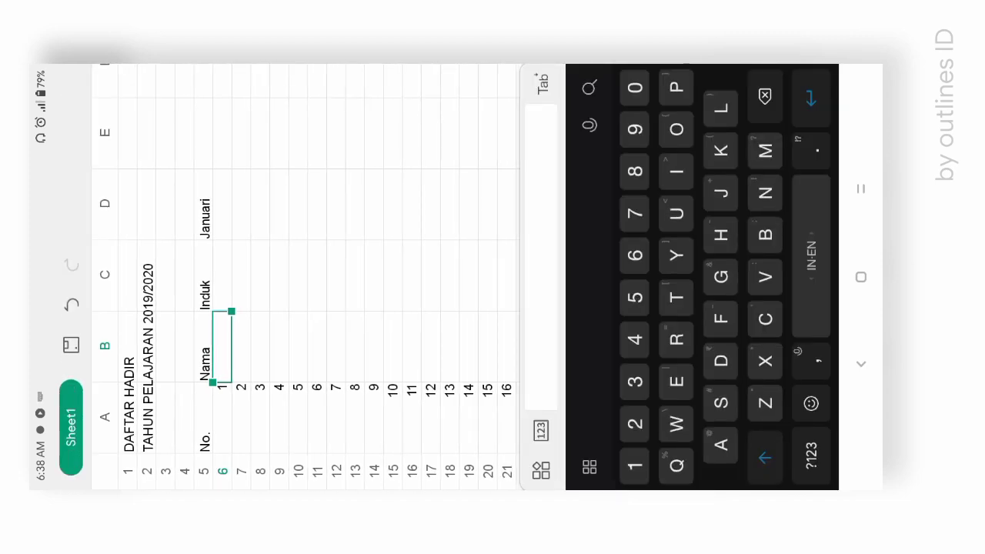
text(Amb)
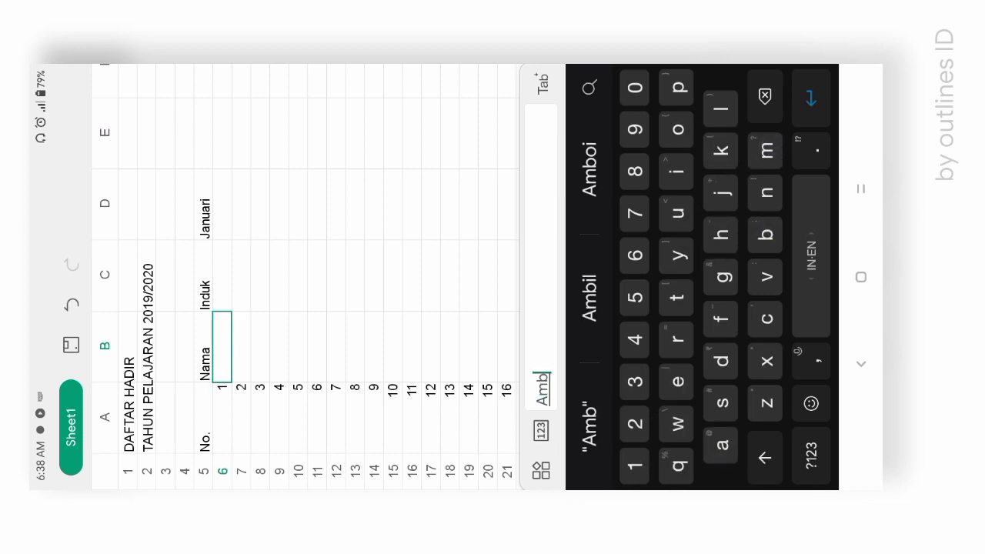
text(arb)
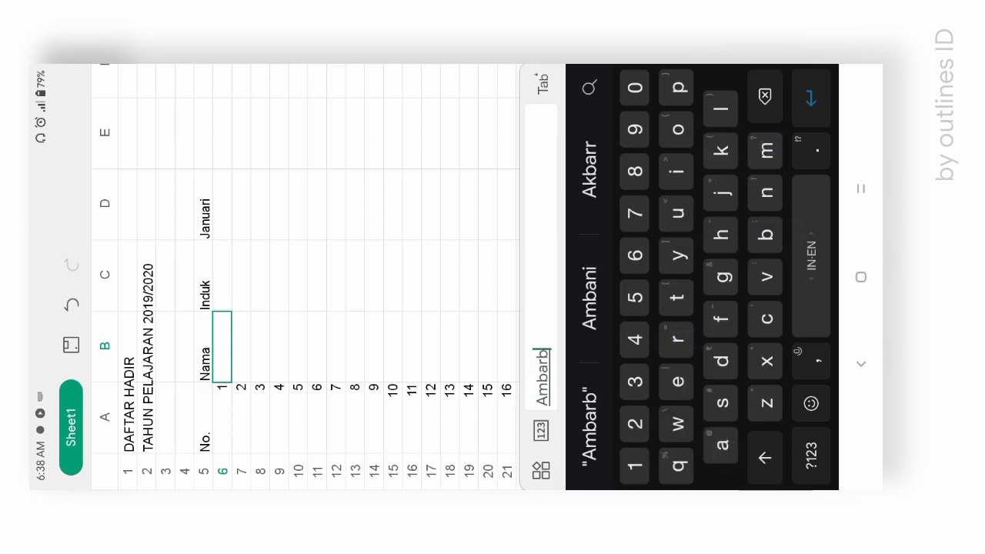
text(Prad)
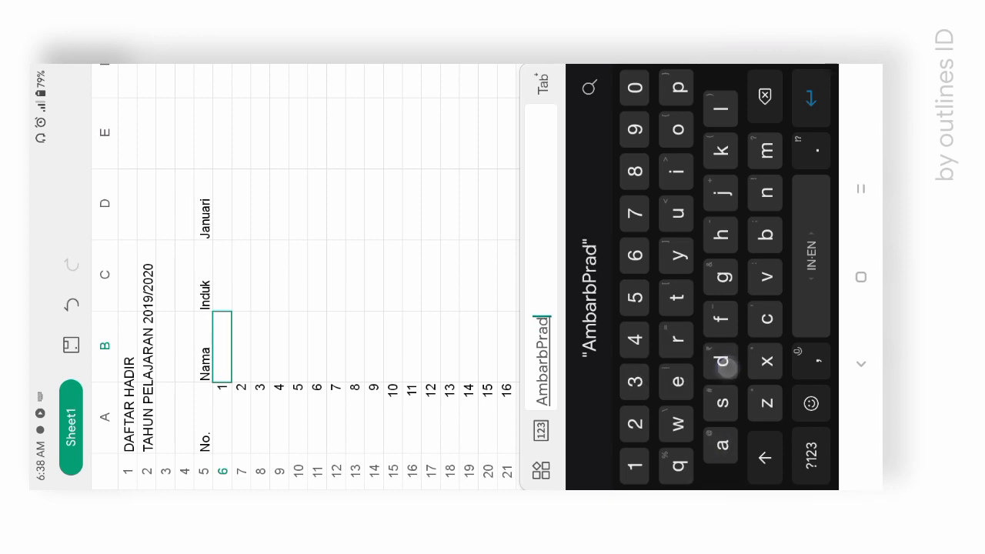
text(ika)
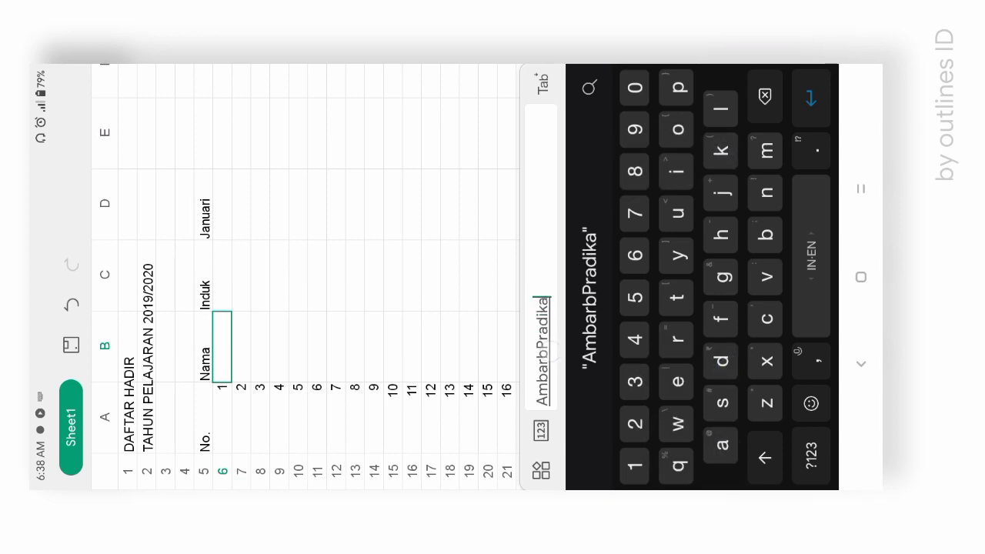
click(542, 350)
key(BackSpace)
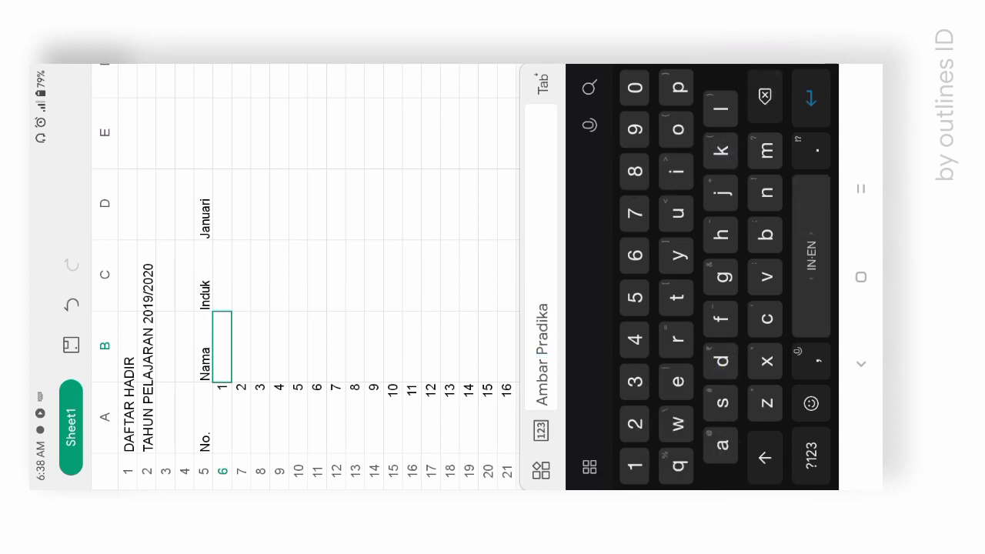
key(Return)
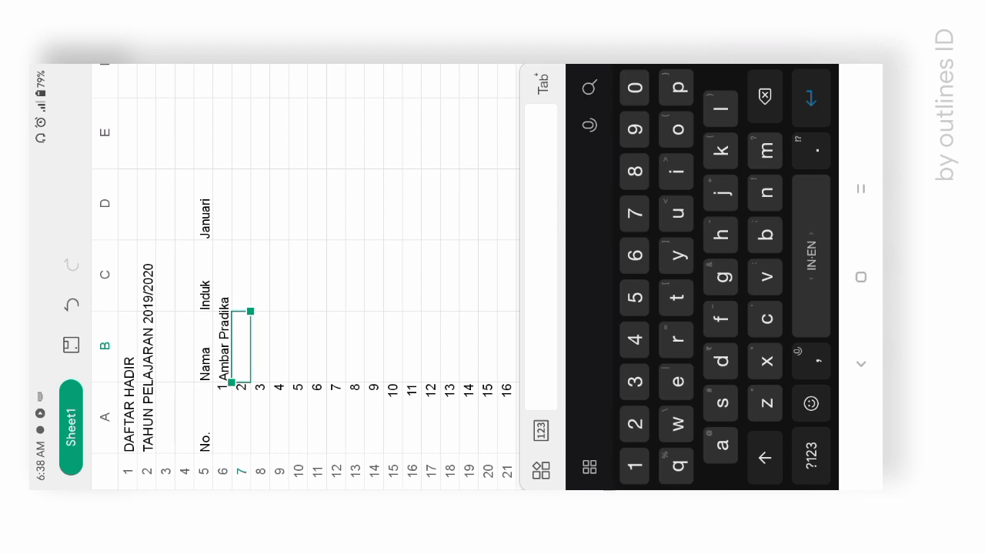
text(Ahm)
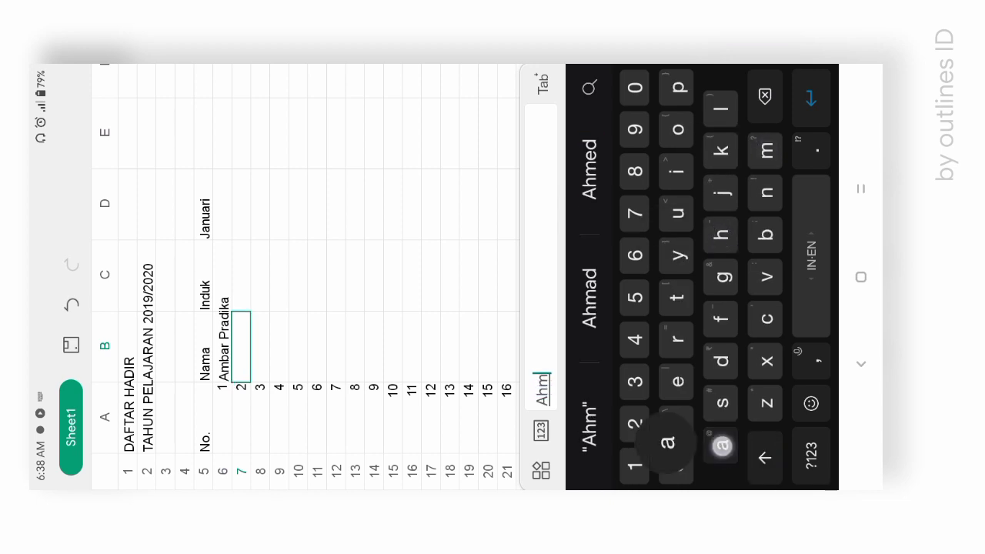
text(ad F)
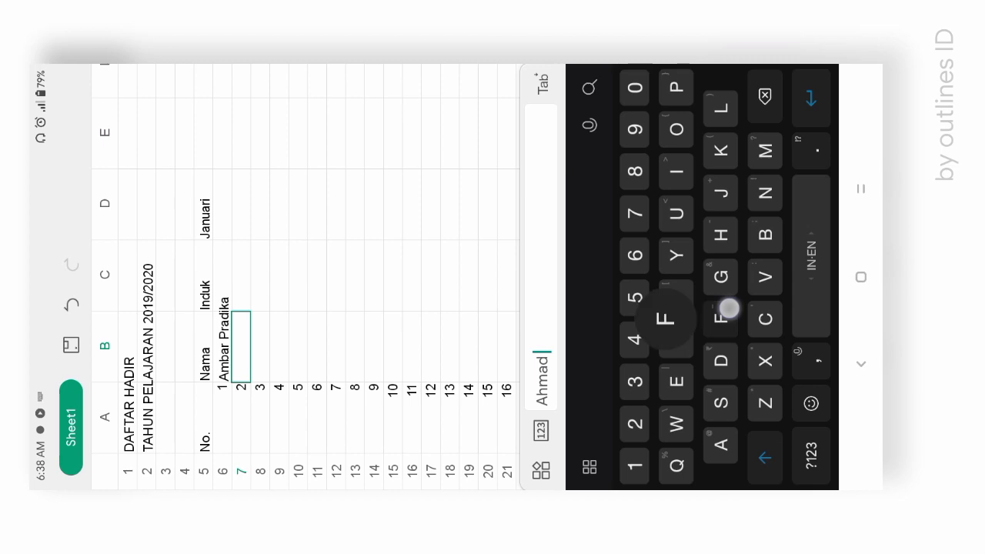
text(aoz)
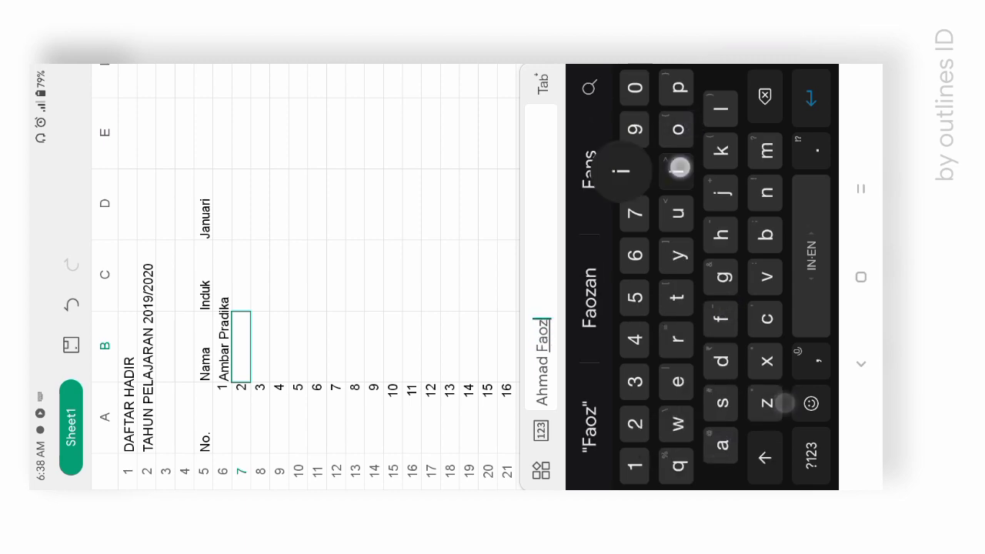
text(i)
key(Return)
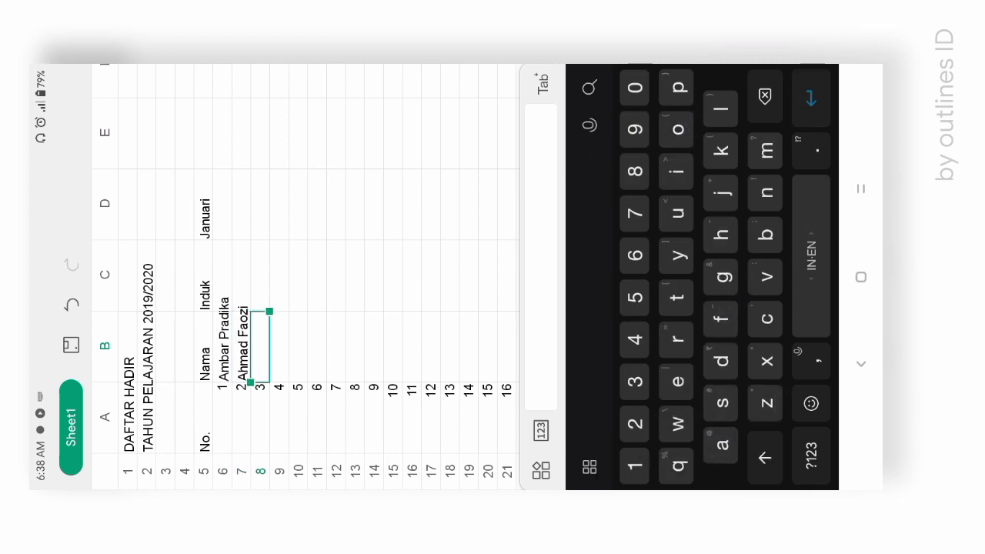
text(Aniko)
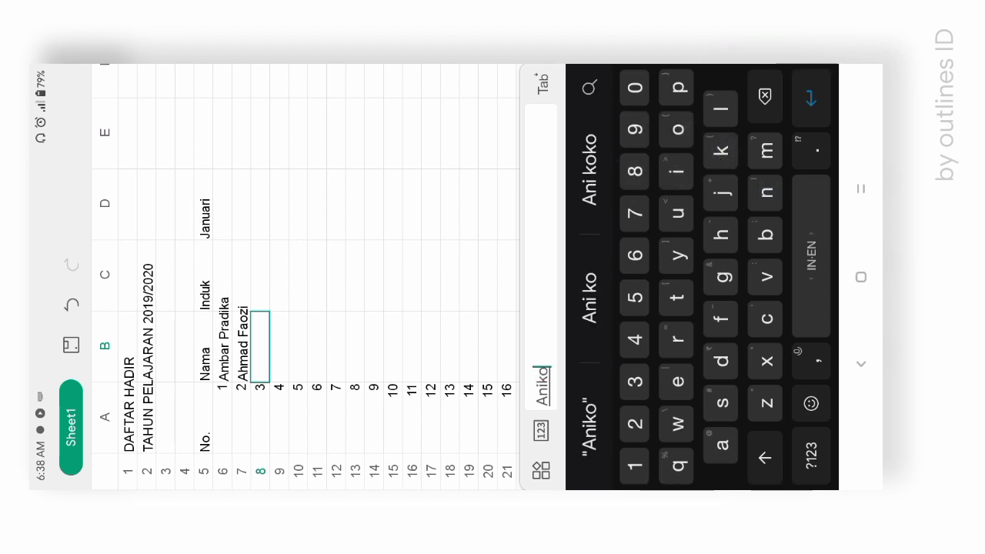
text(tul)
click(771, 455)
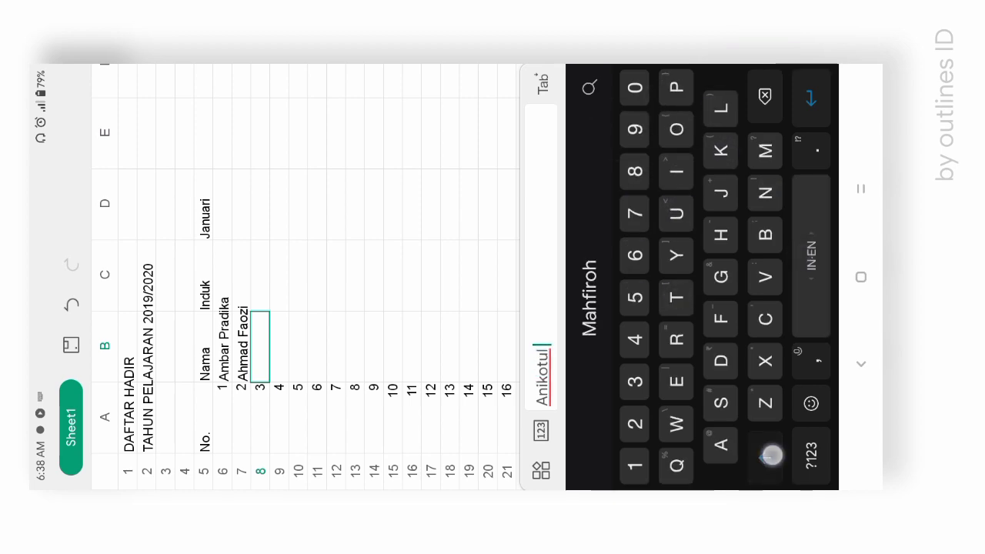
text(Mahf)
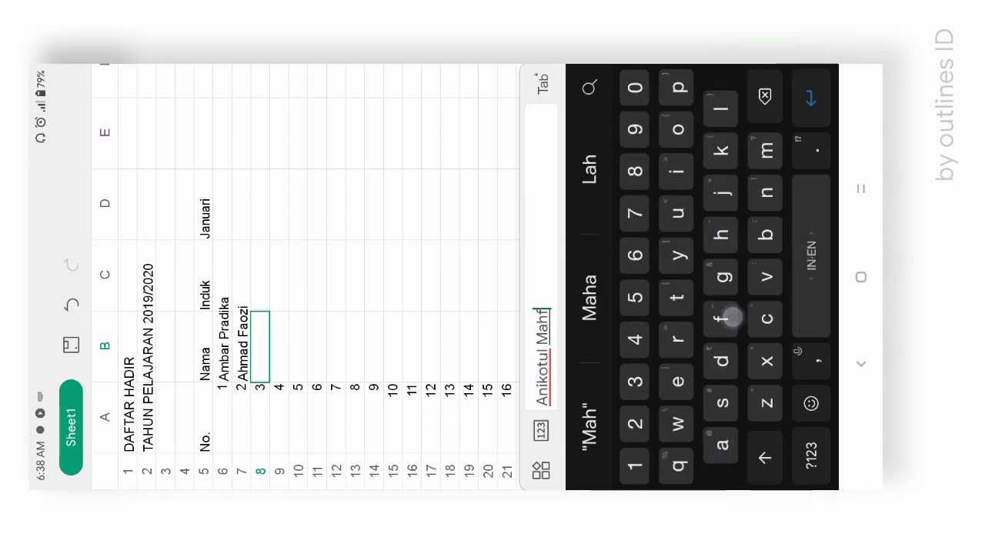
text(iroh)
key(Return)
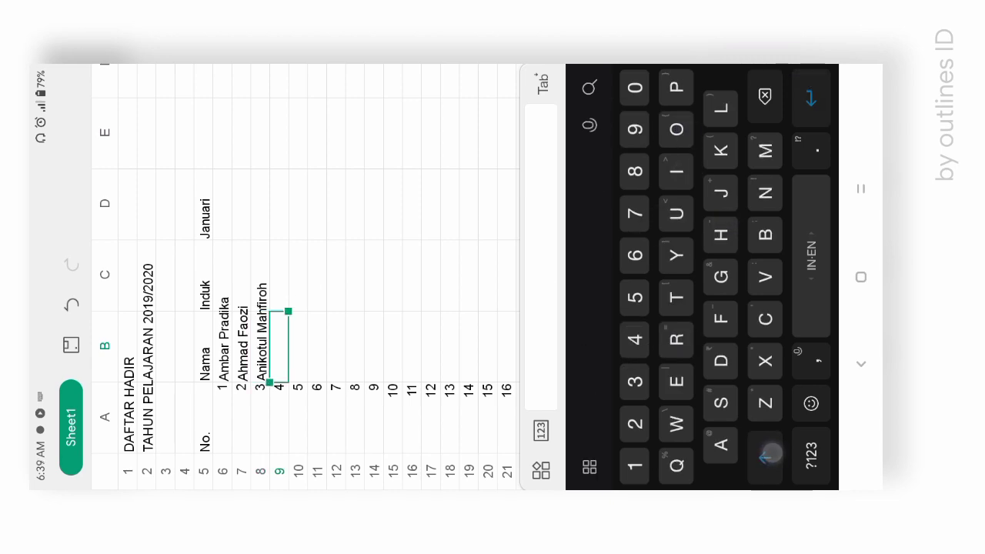
Enter three more student names in B9 through B11
text(Arif )
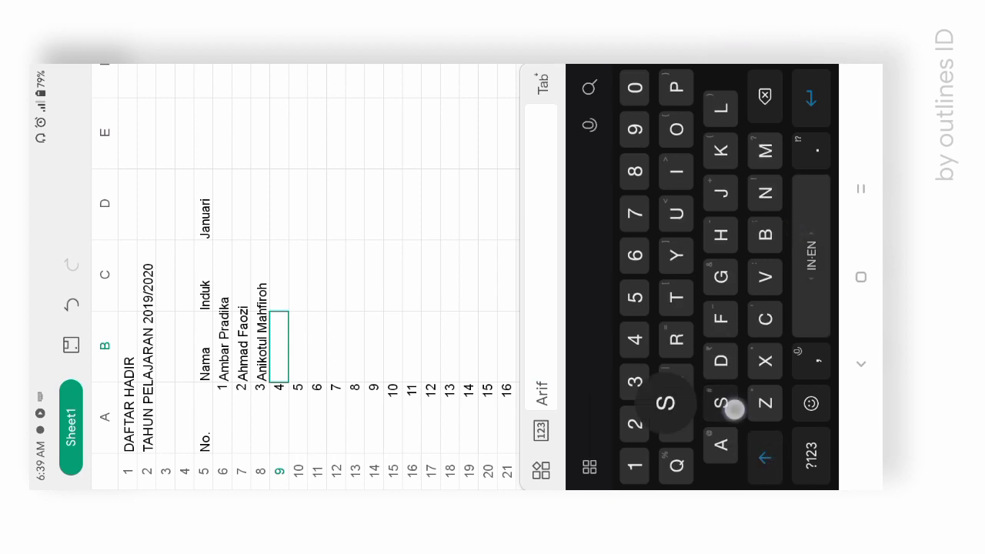
text(Safang)
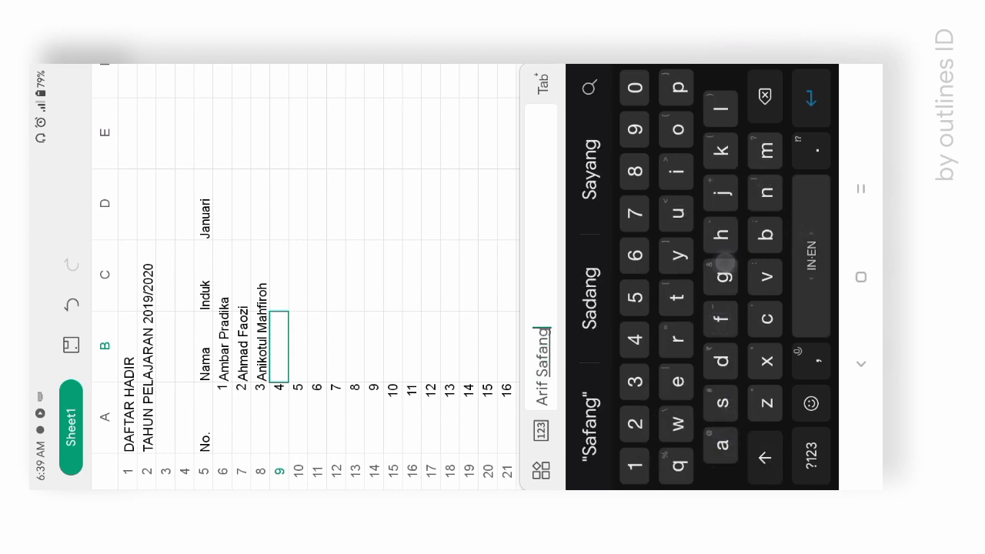
text(at)
key(Return)
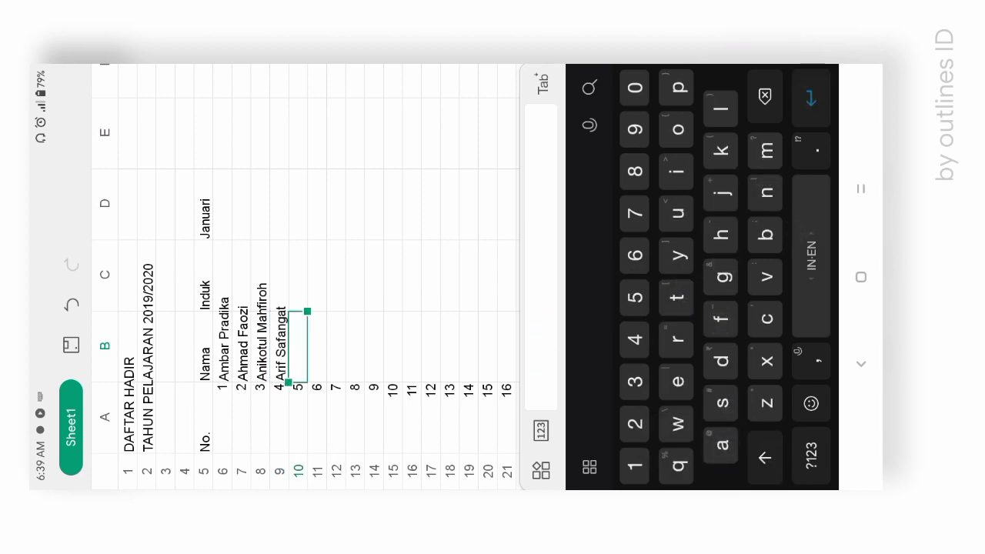
text(Dedi)
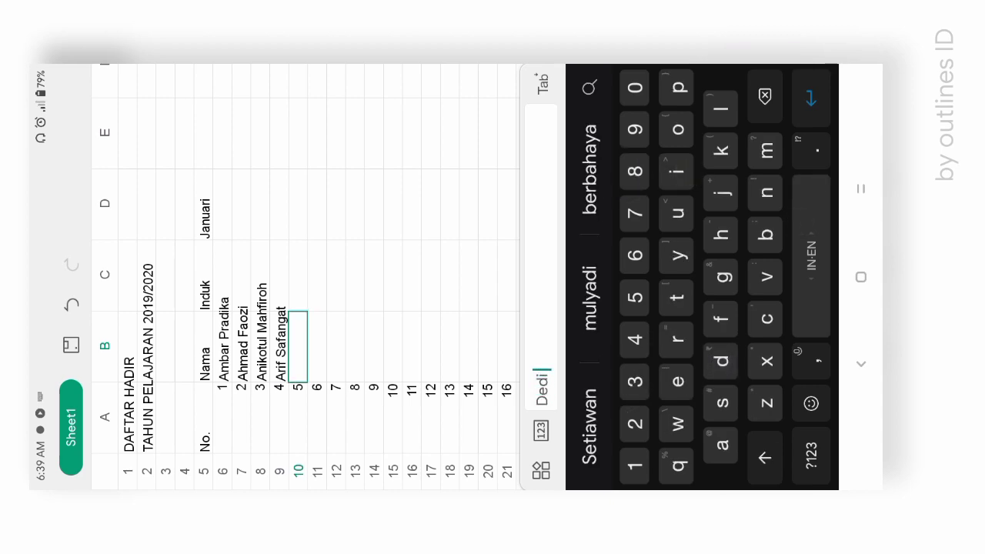
click(590, 427)
key(Return)
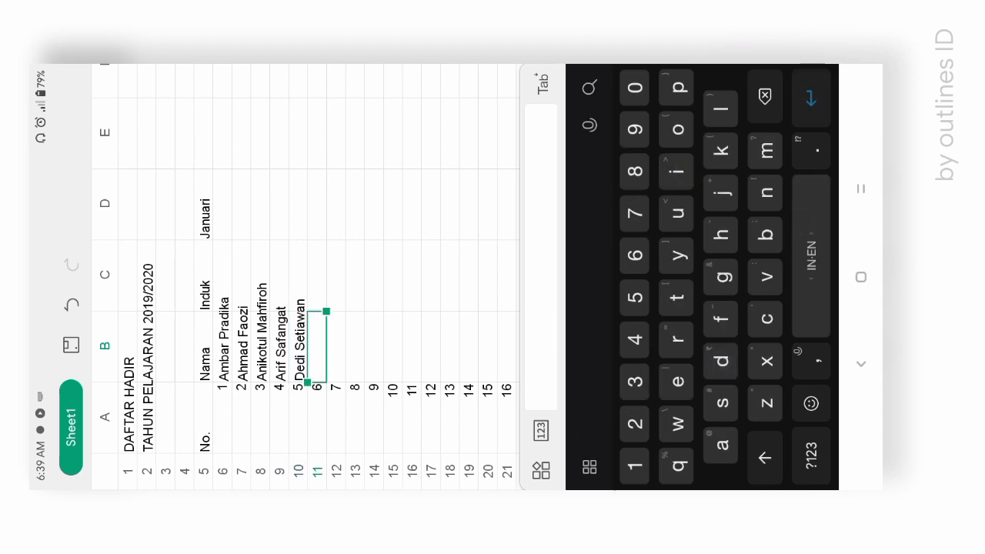
text(Endah )
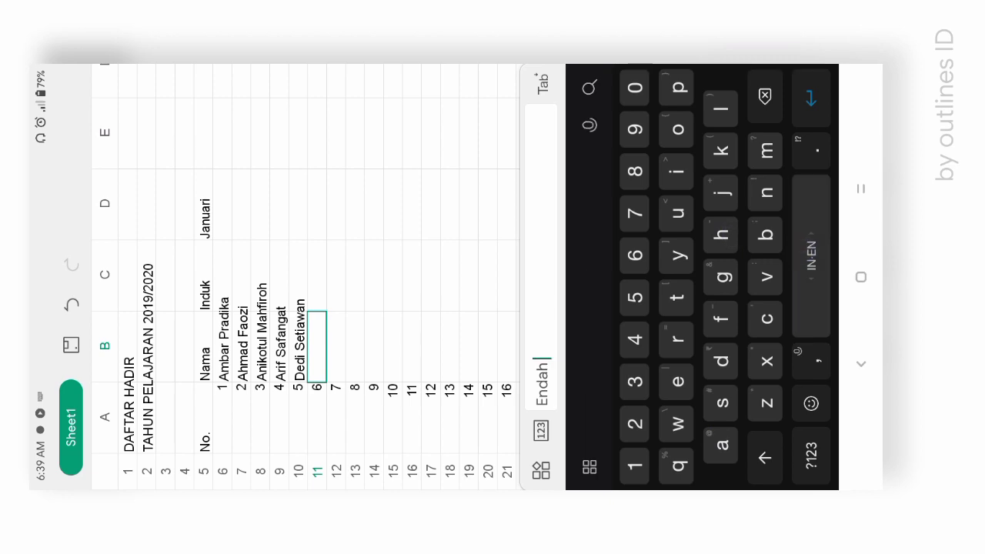
text(Puji )
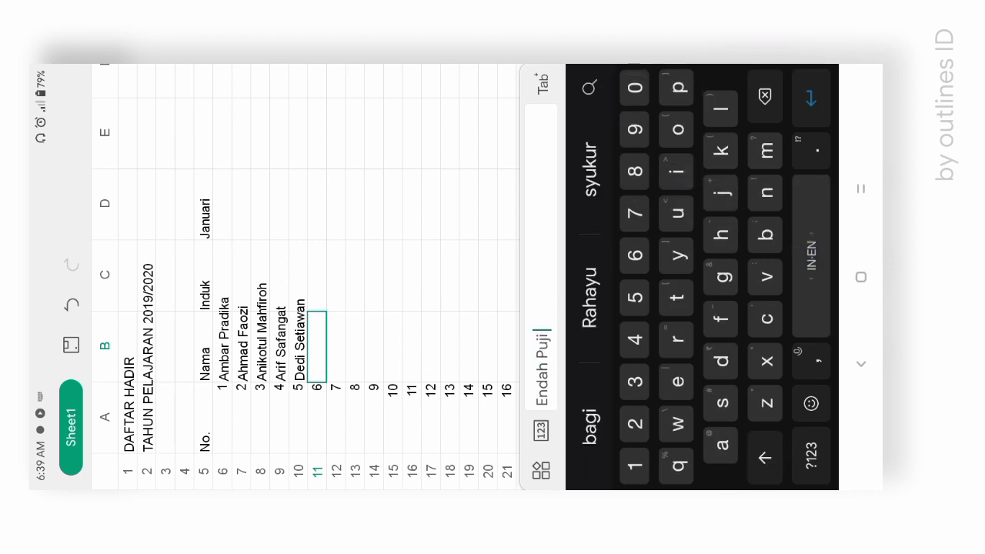
text(Rahayu)
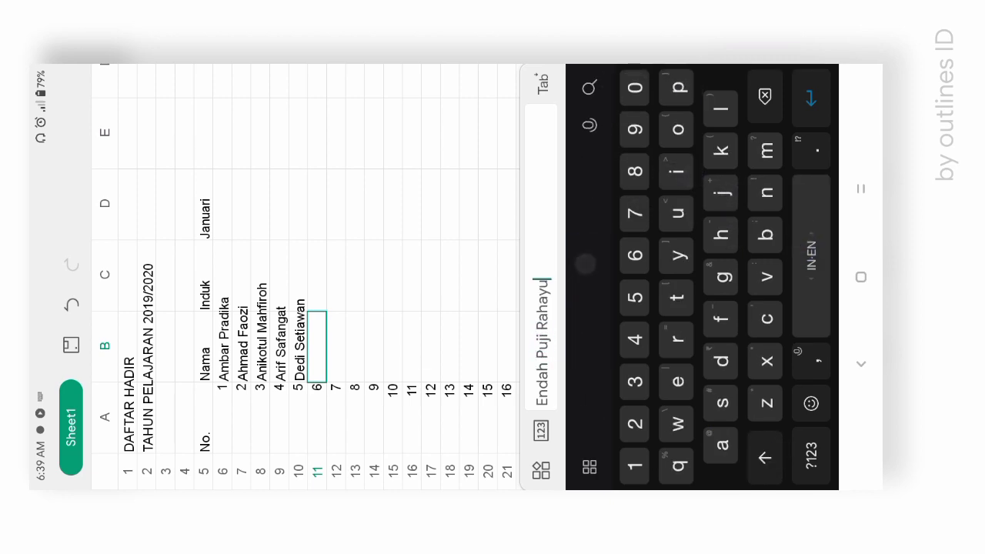
key(Return)
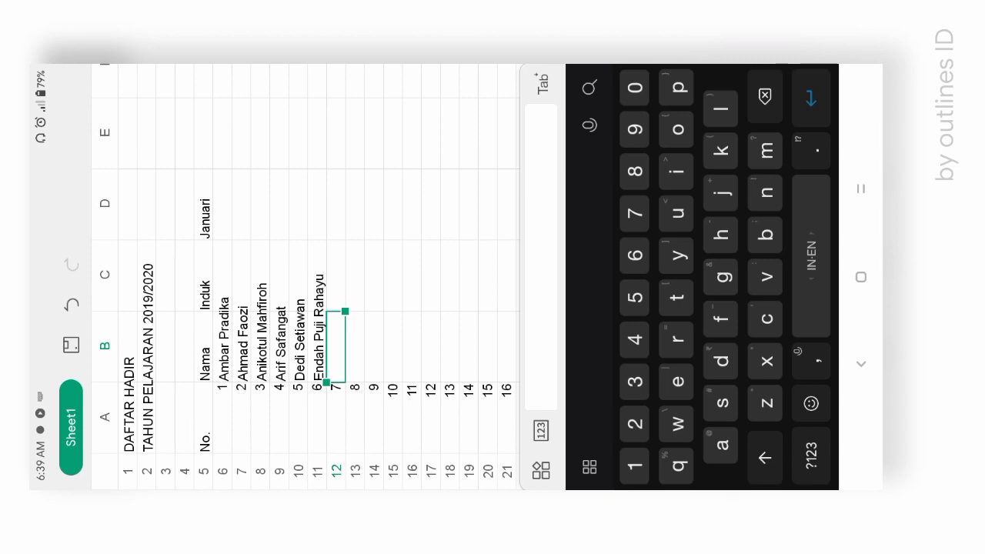
Select the No. column cells from A5 down to A30
click(201, 418)
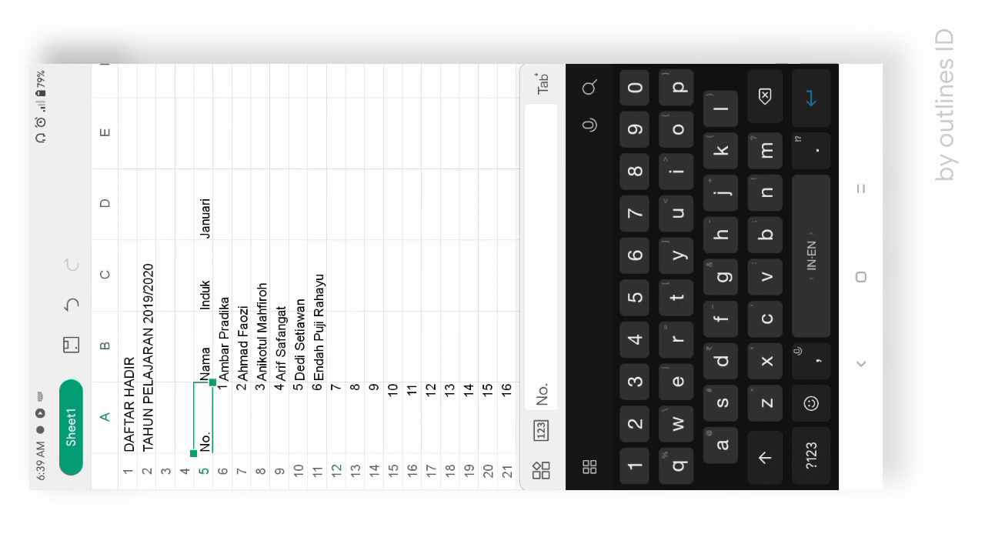
drag(212, 382, 479, 388)
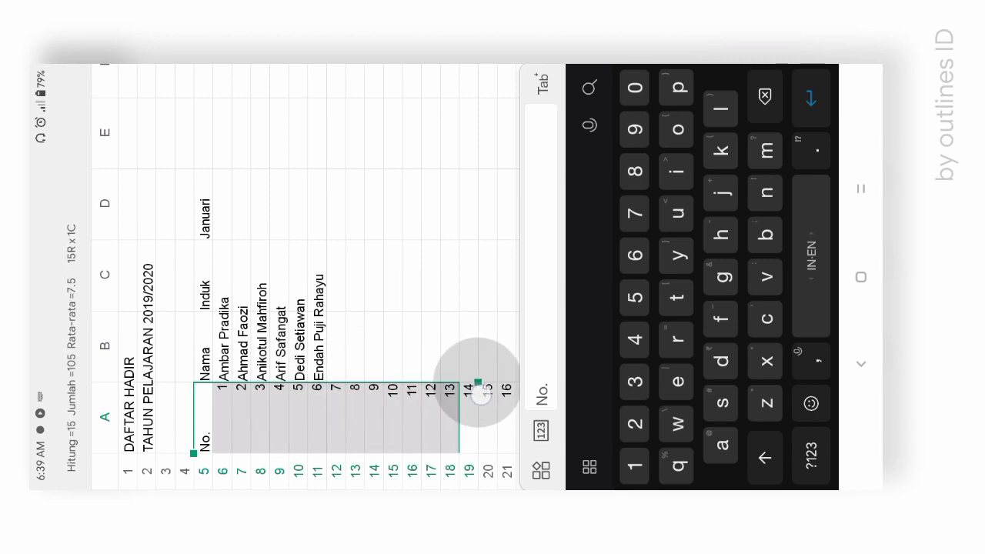
drag(478, 388, 496, 377)
mouse_move(364, 248)
mouse_down()
mouse_move(219, 211)
mouse_move(118, 172)
mouse_up()
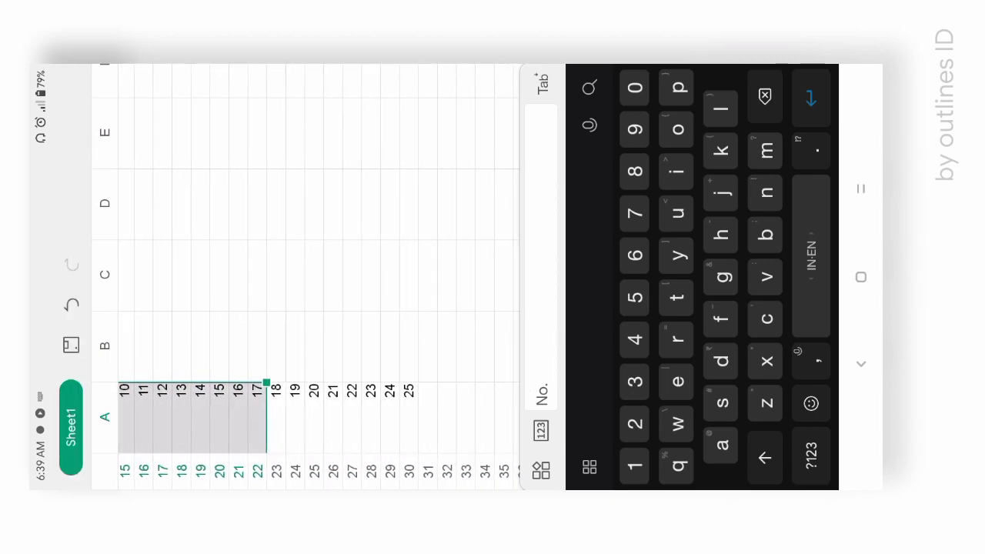
mouse_move(266, 382)
mouse_down()
mouse_move(418, 311)
mouse_move(418, 382)
mouse_up()
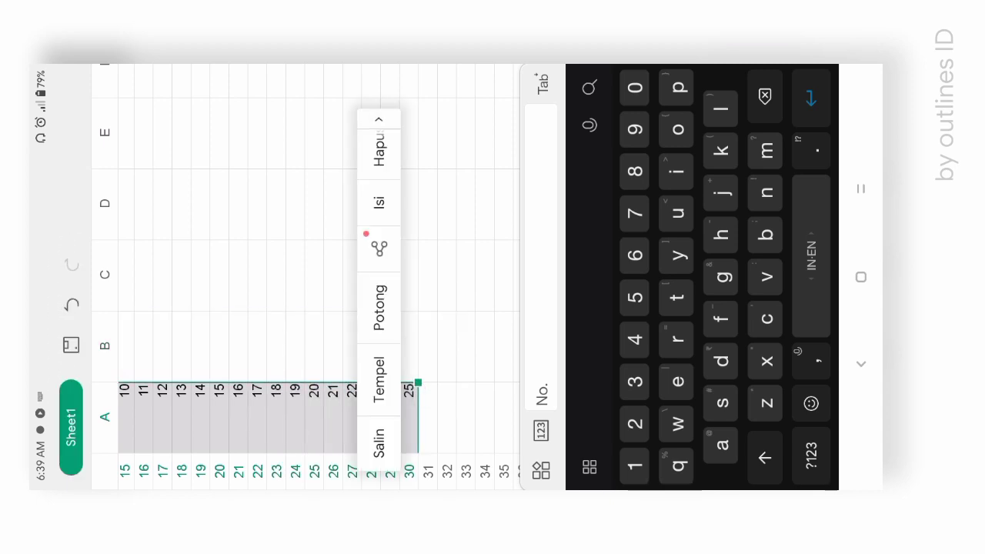
Set Kelebaran Kolom to 3 under Depan > Ubah ukuran for column A
click(366, 233)
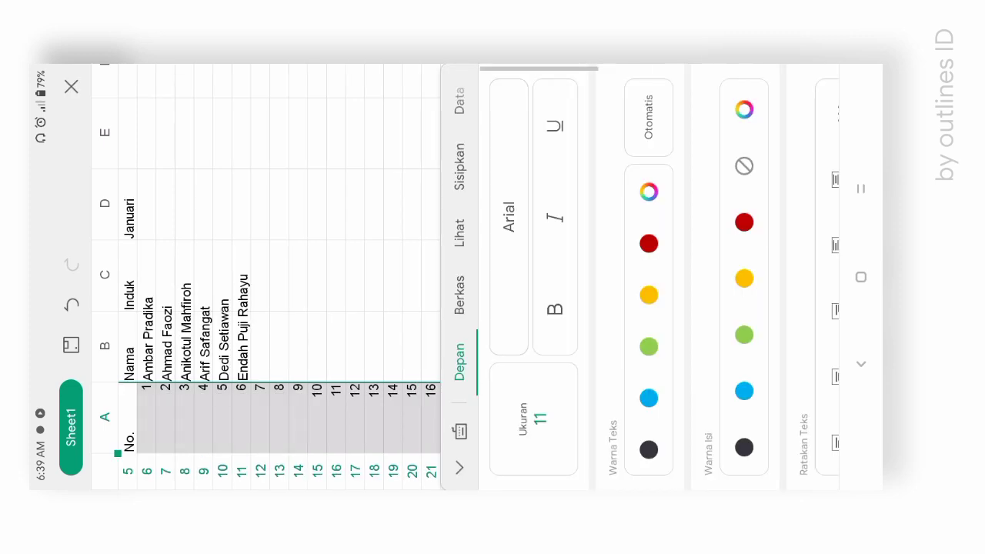
drag(693, 147, 410, 88)
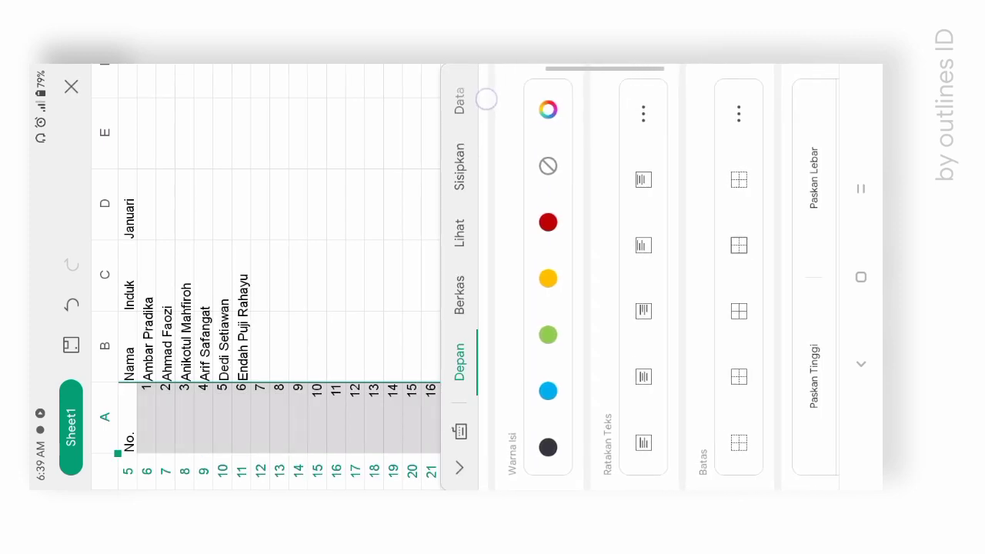
drag(654, 177, 488, 105)
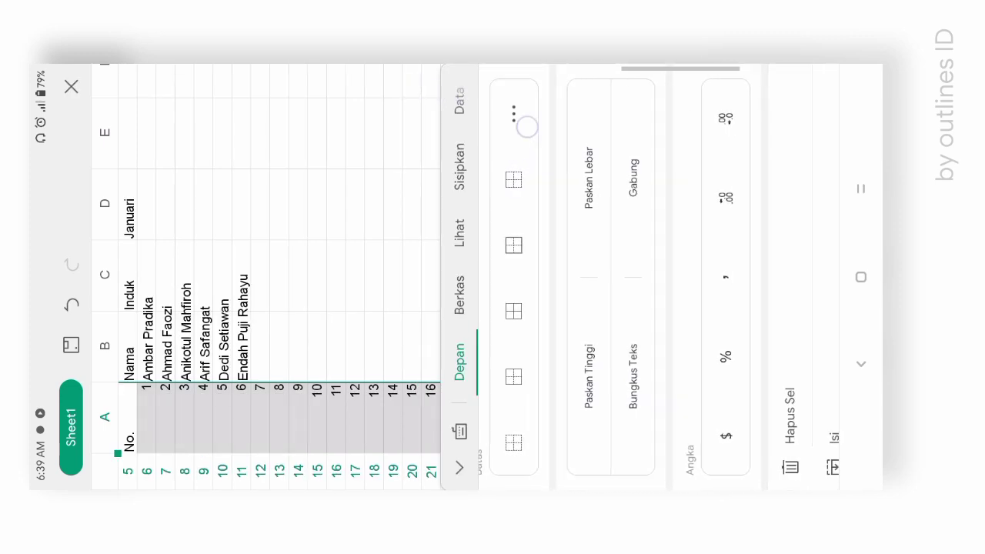
drag(631, 185, 479, 110)
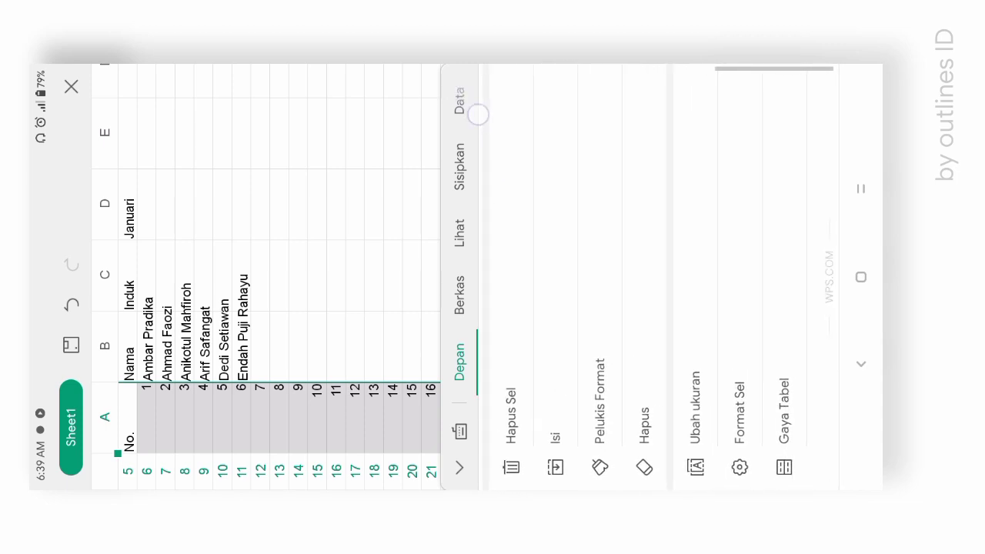
click(699, 207)
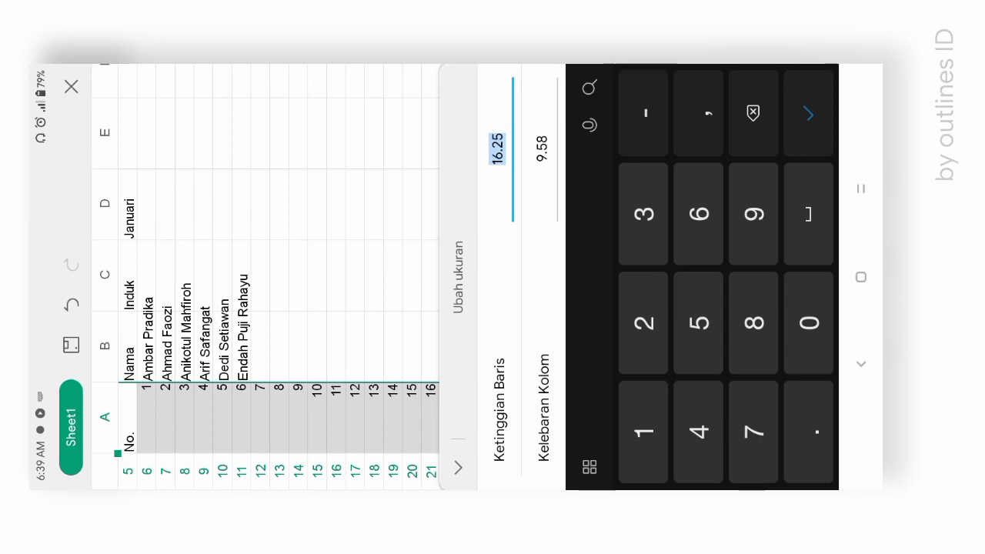
click(537, 110)
text(4)
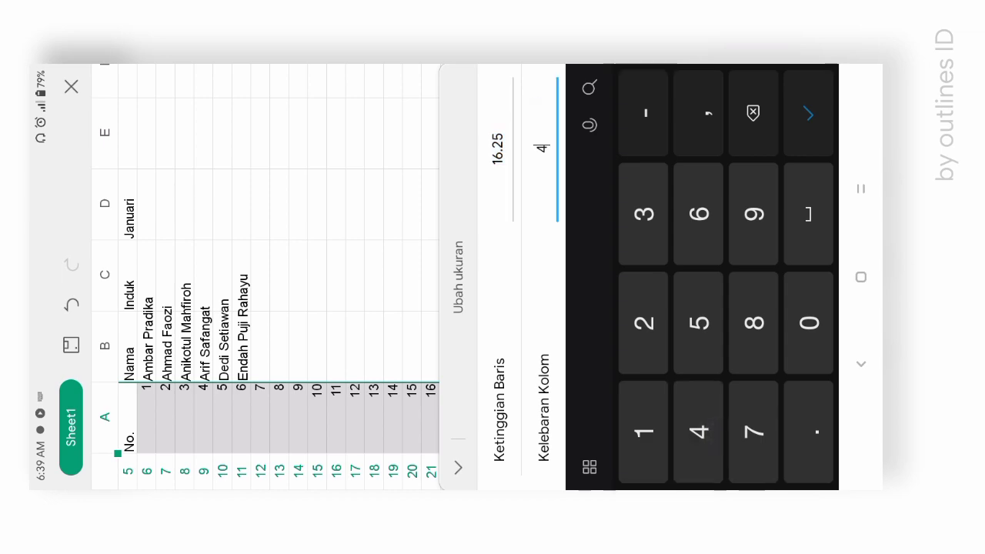
click(807, 114)
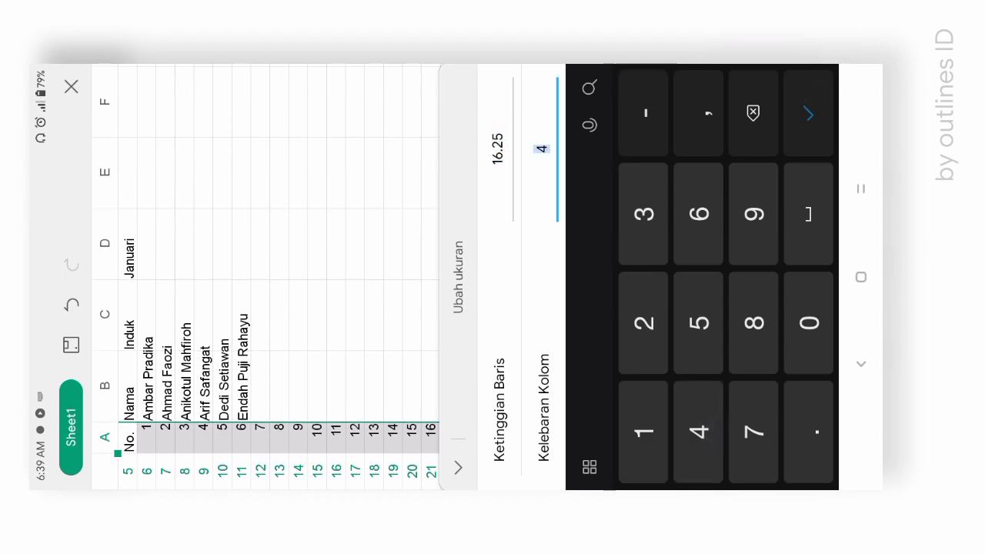
click(658, 189)
click(807, 113)
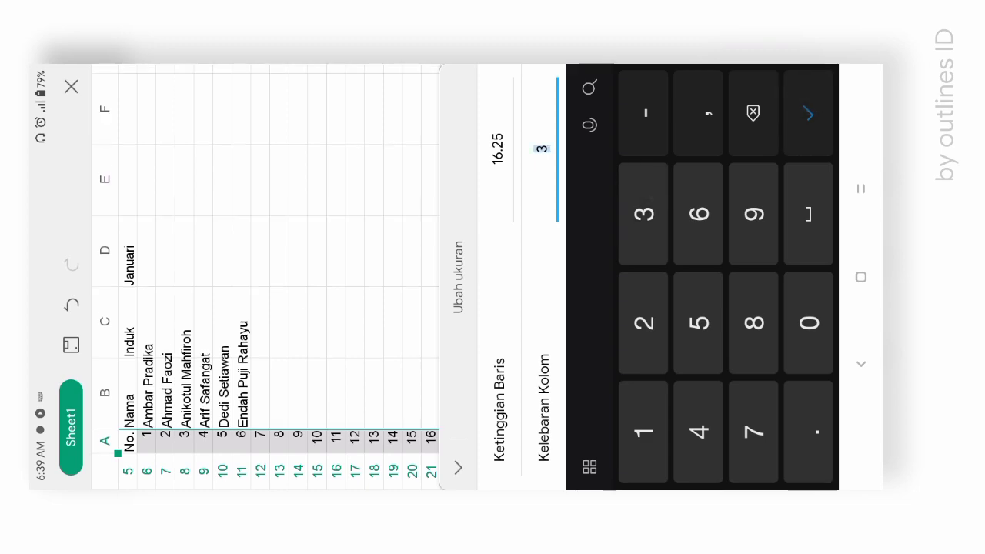
drag(281, 96, 356, 92)
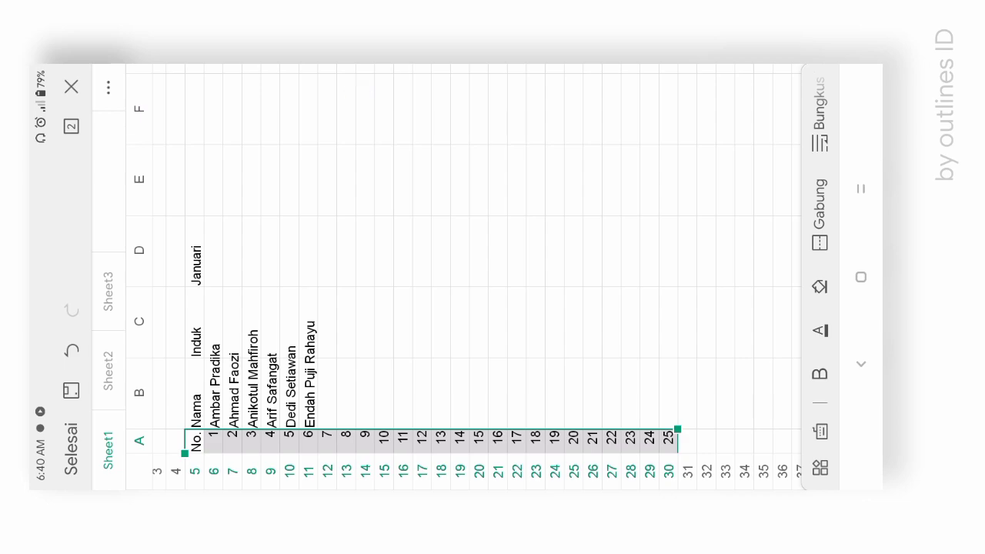
Drag the column B edge outward until the full student names fit
drag(216, 285, 259, 285)
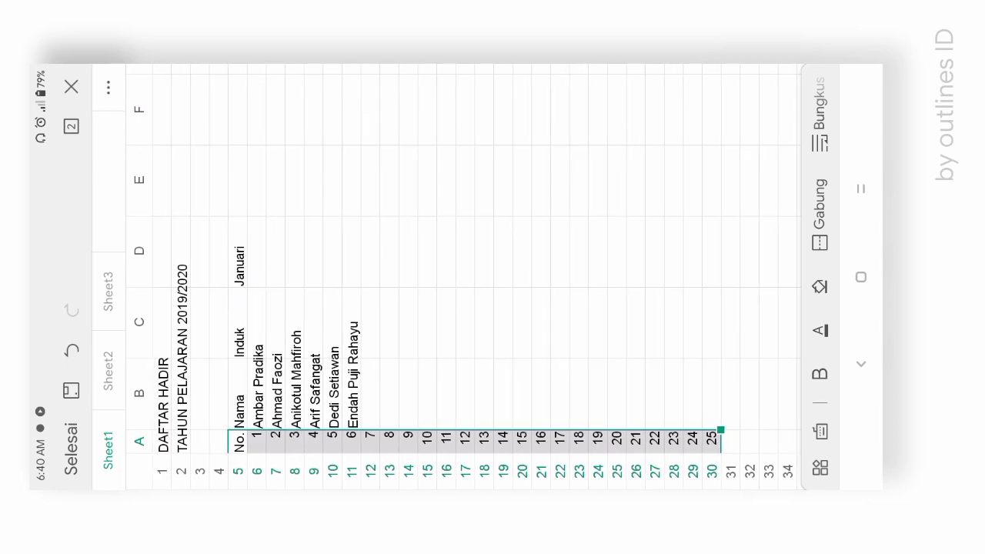
click(139, 380)
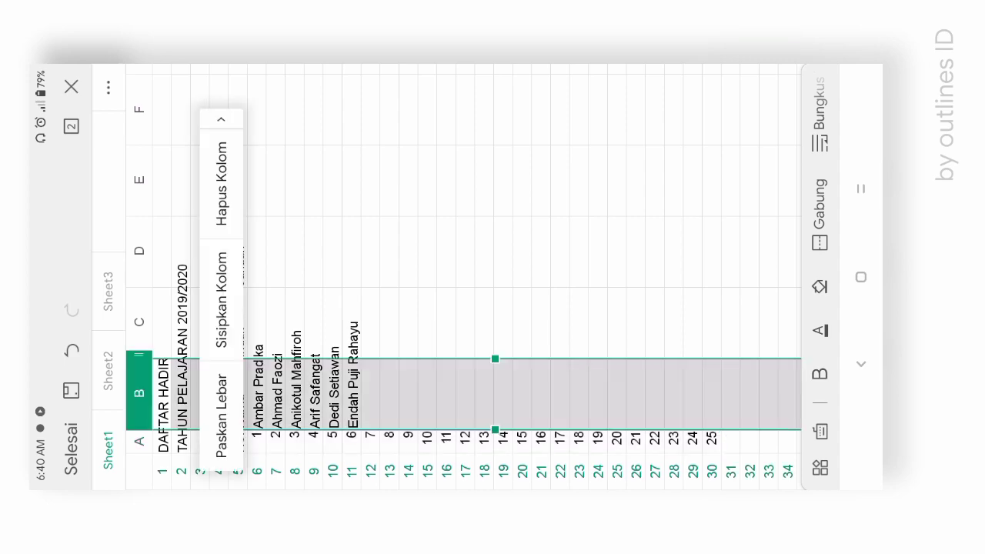
drag(140, 357, 139, 306)
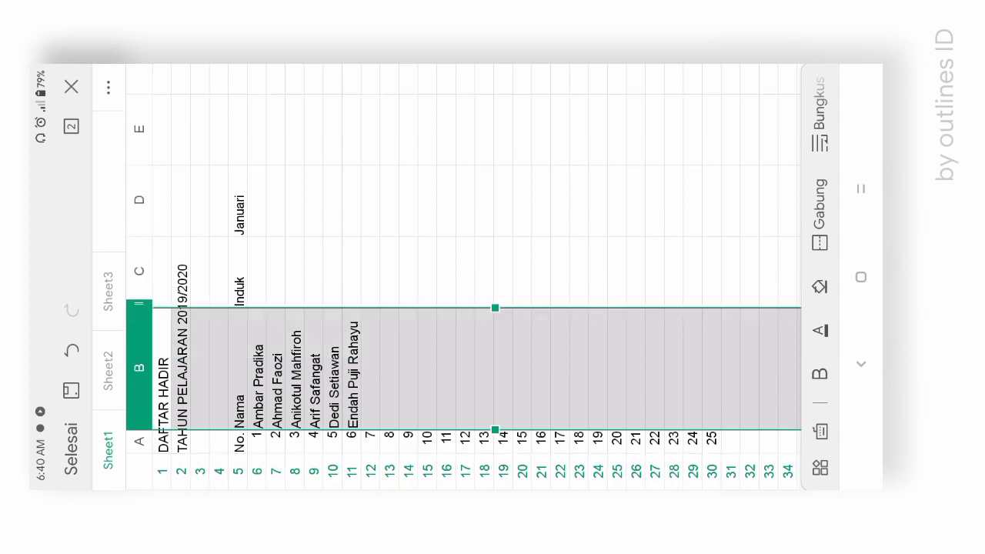
click(135, 309)
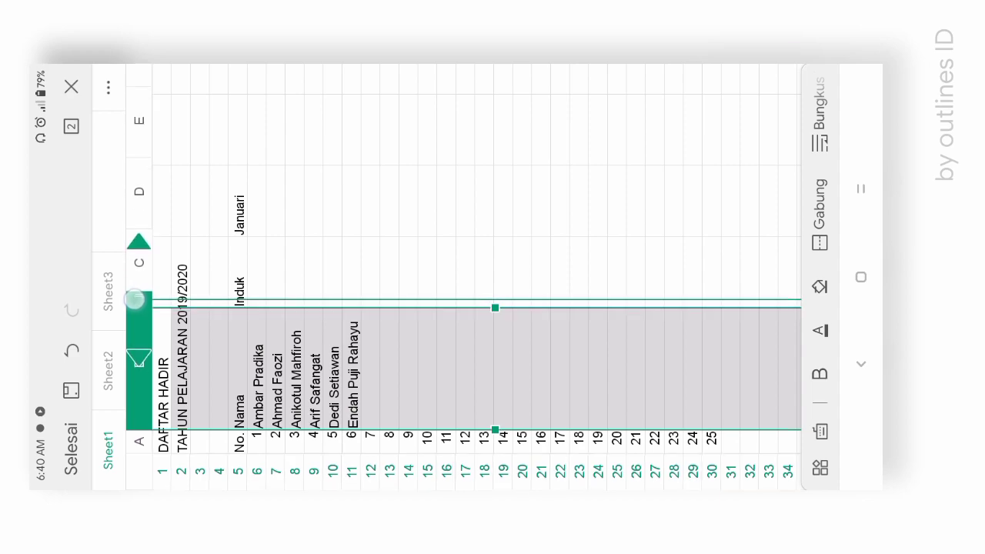
drag(134, 303, 138, 297)
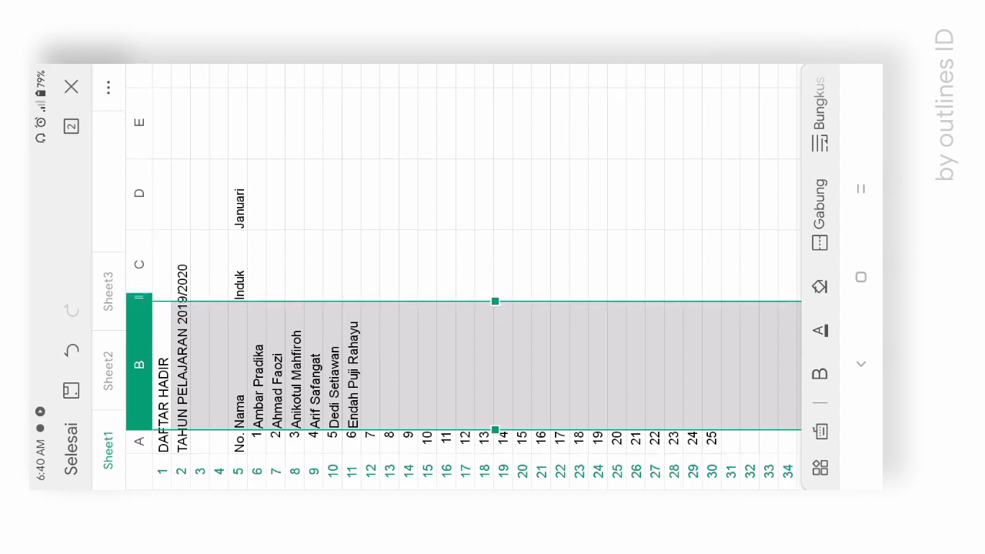
click(256, 264)
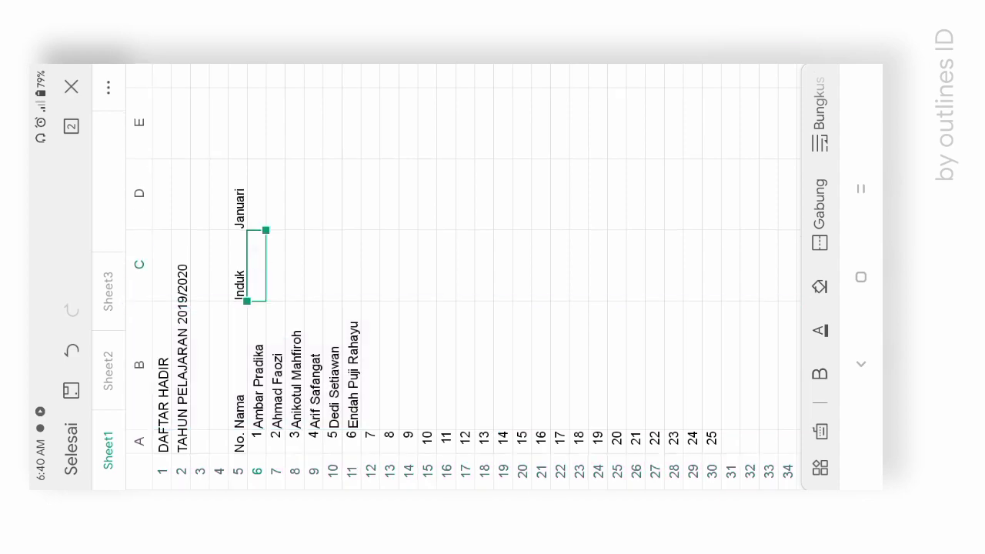
Enter induk numbers 880 in C6 and 881 in C7
click(256, 264)
text(8)
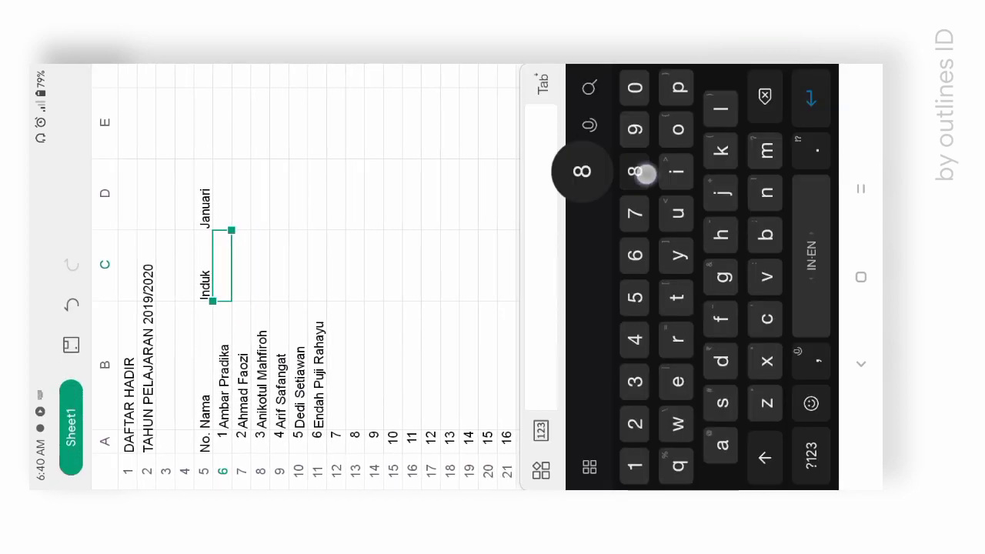
text(80)
key(Return)
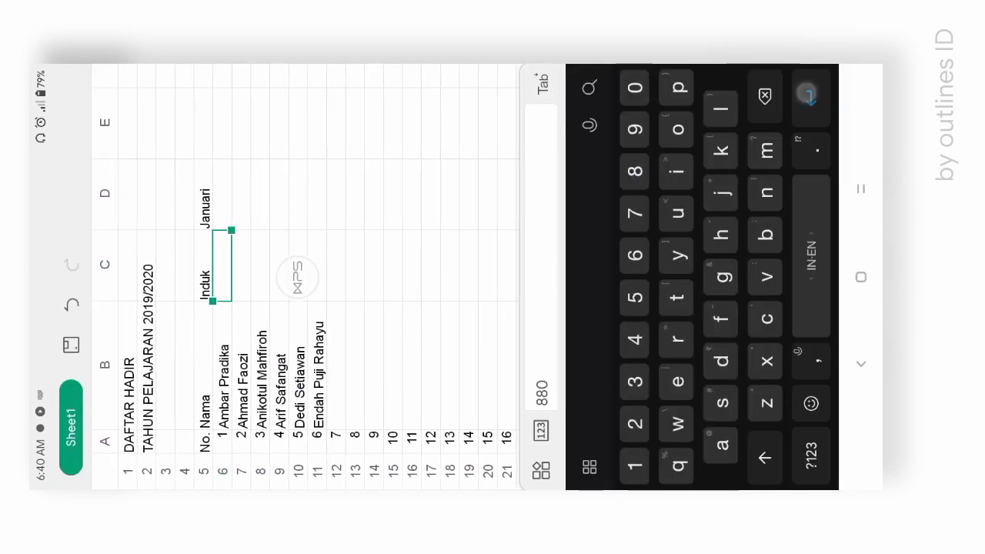
text(88)
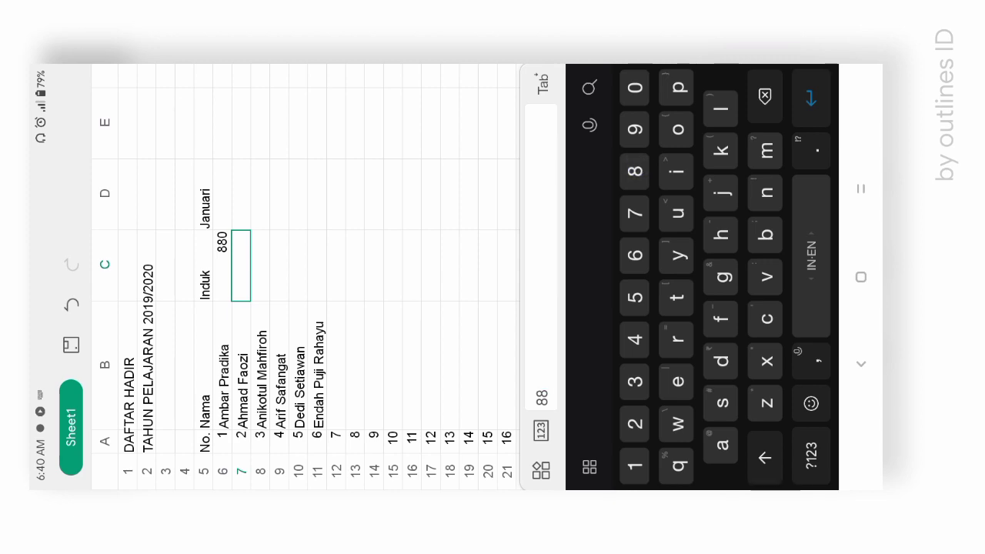
text(1)
key(Return)
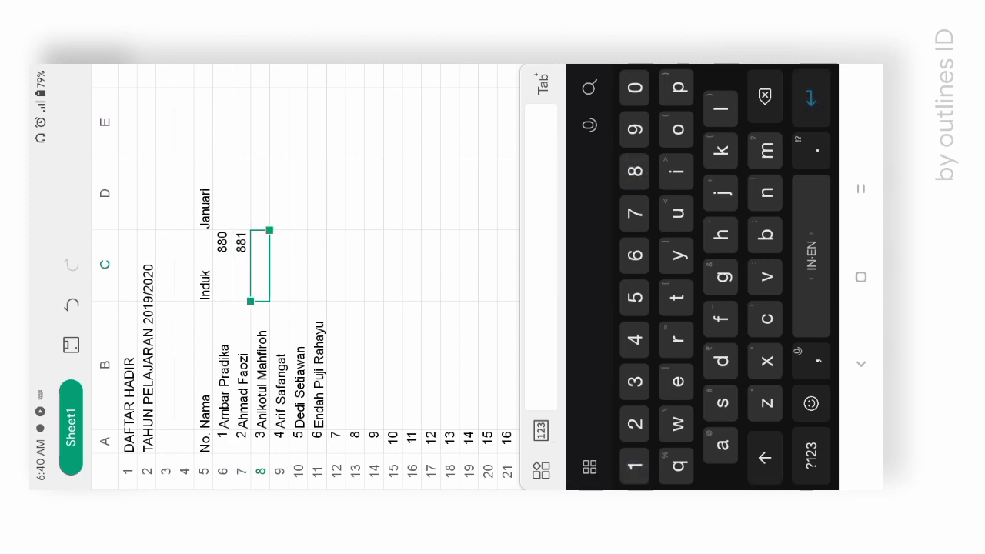
click(221, 266)
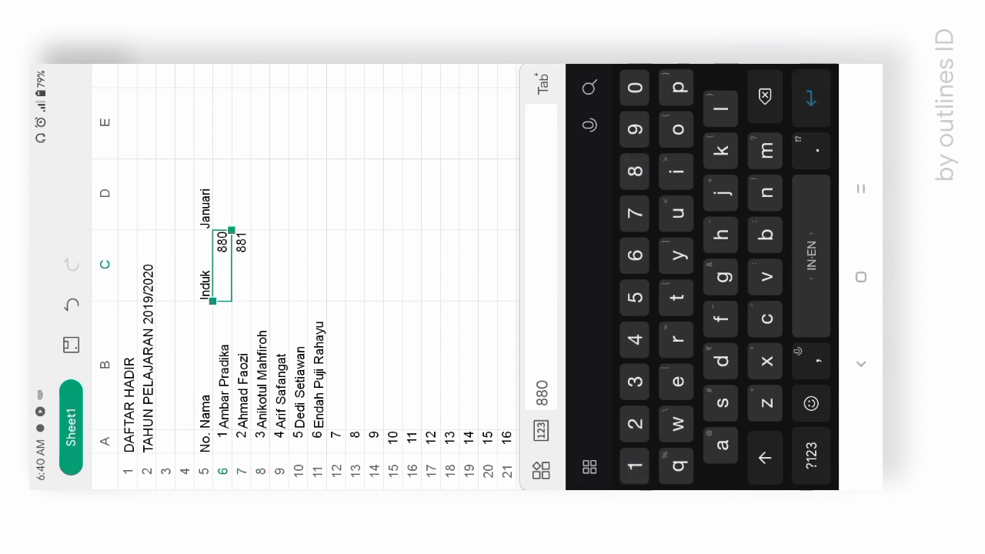
Fill C6:C7 down to C30 with Isi, giving the series 880 to 904
right_click(242, 238)
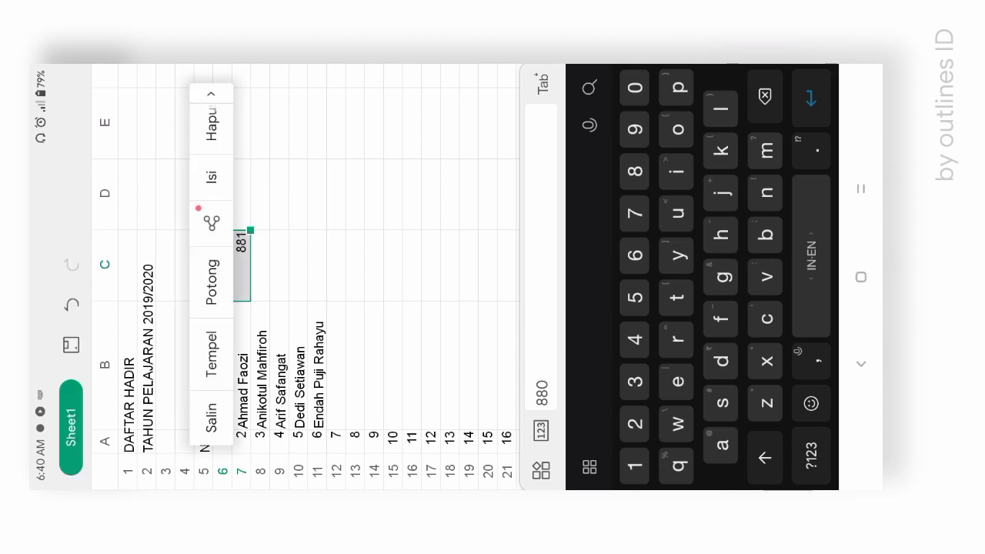
click(211, 177)
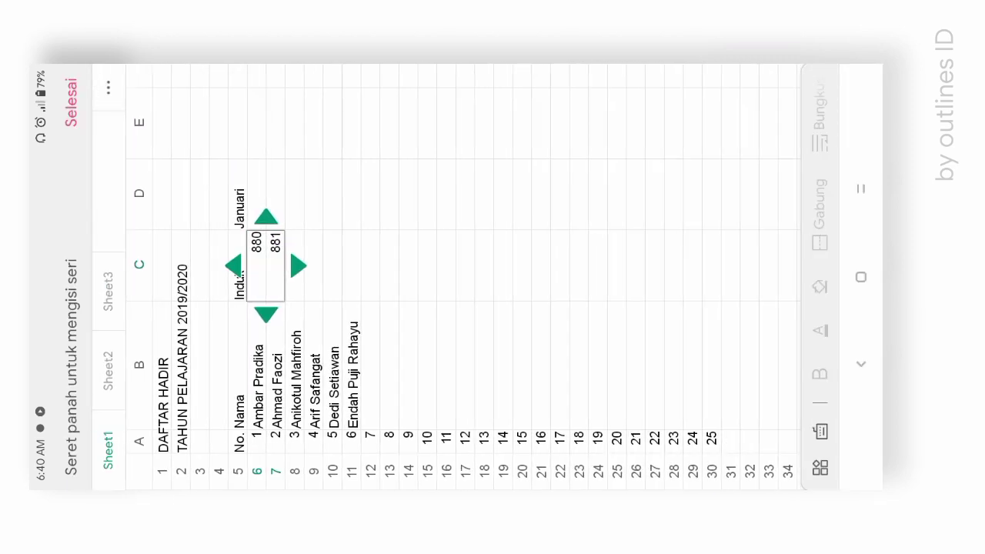
drag(299, 266, 707, 245)
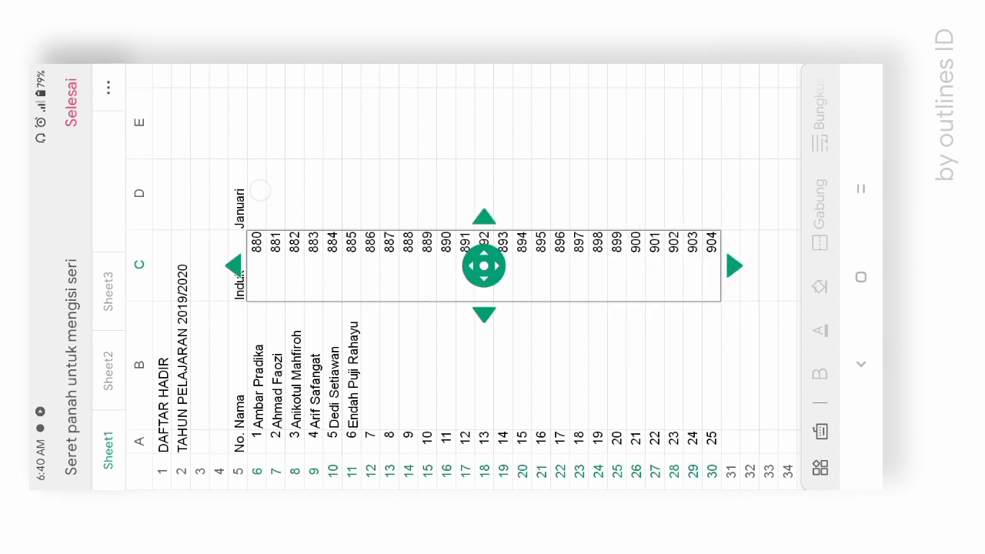
click(71, 103)
click(262, 185)
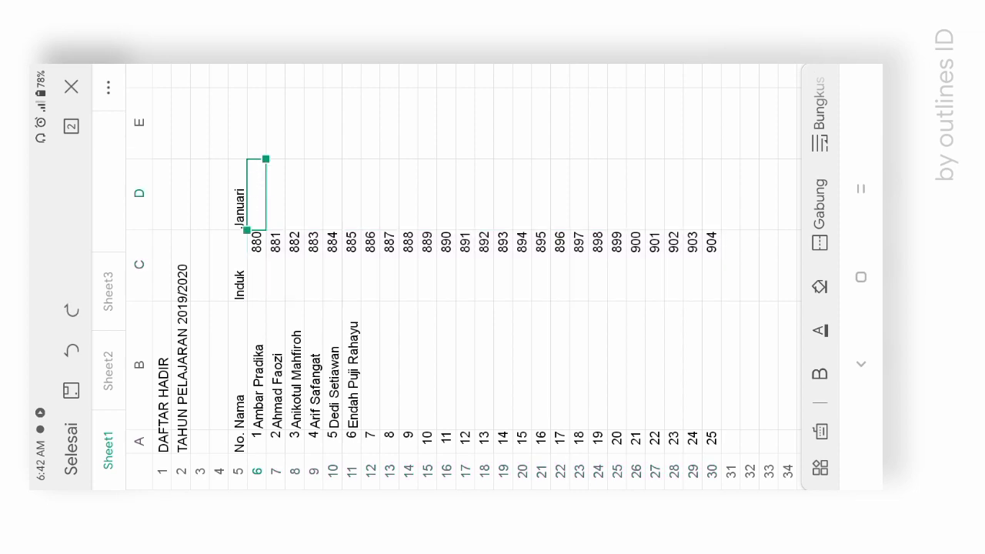
Insert a blank row above the first student via Sisipkan > Sel > Baris
click(821, 464)
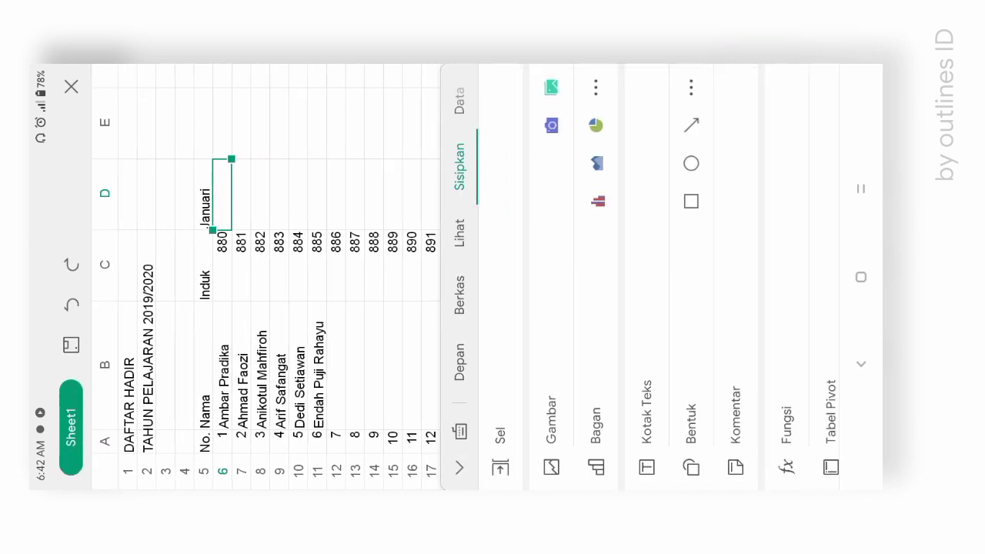
click(495, 143)
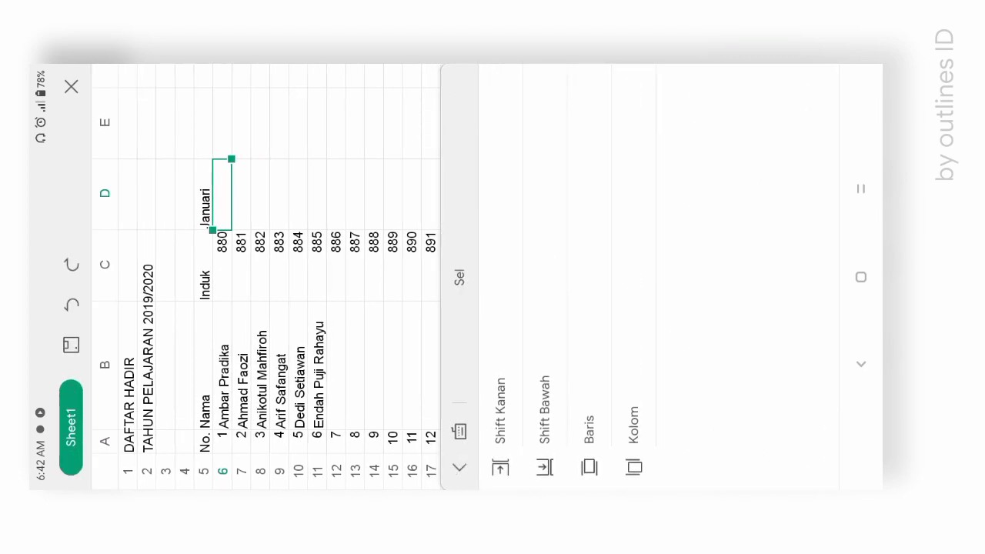
click(582, 224)
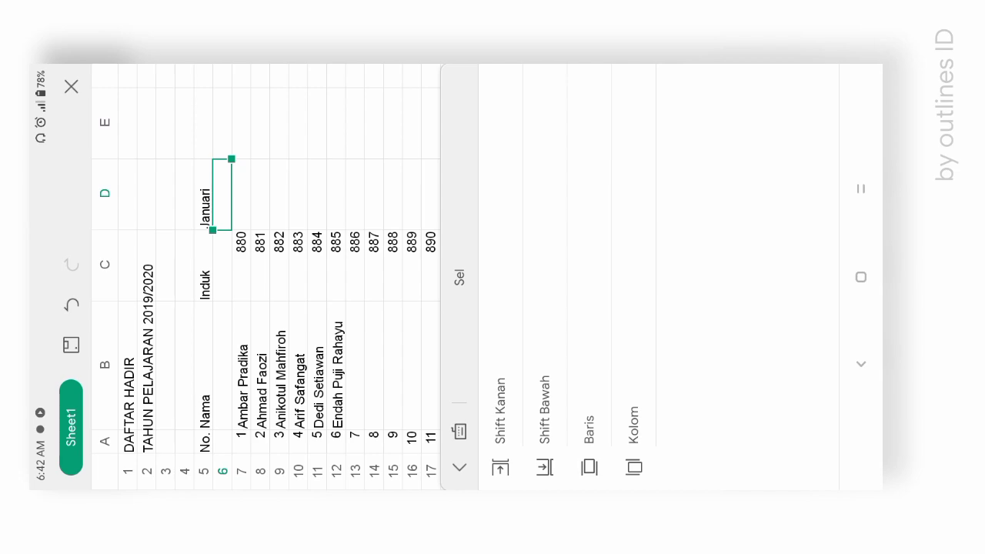
click(460, 463)
click(459, 467)
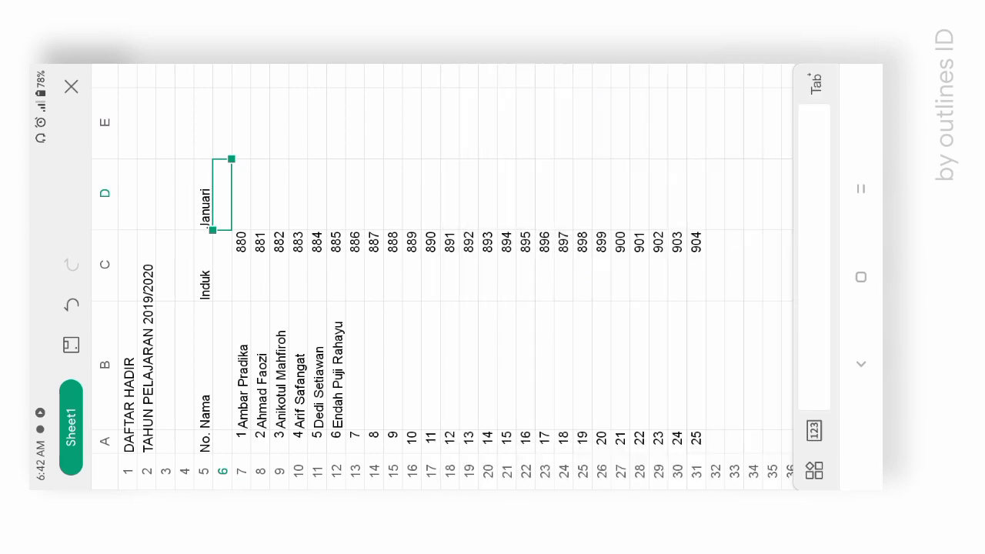
Enter 1 in D6 and 2 in E6, then select both cells D6:E6
text(1)
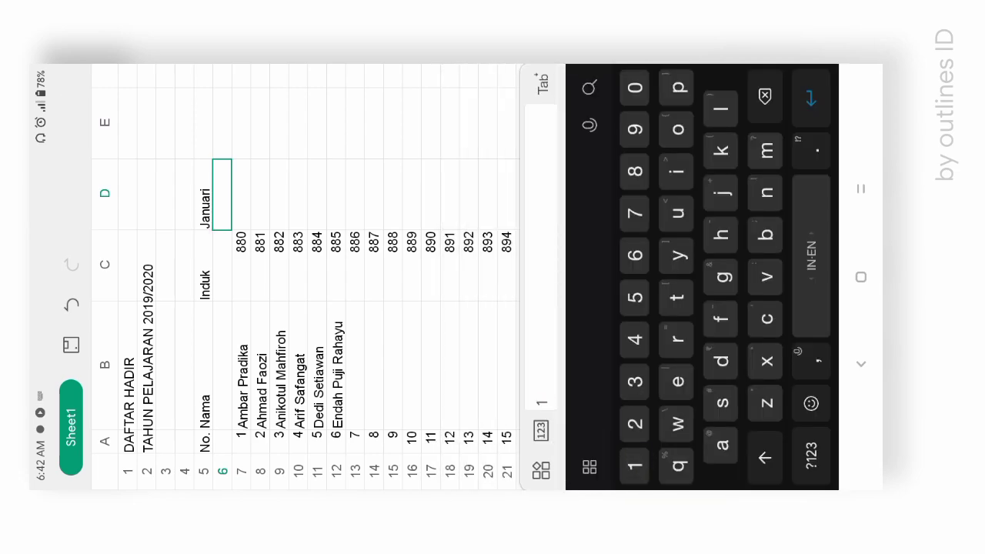
key(Tab)
text(2)
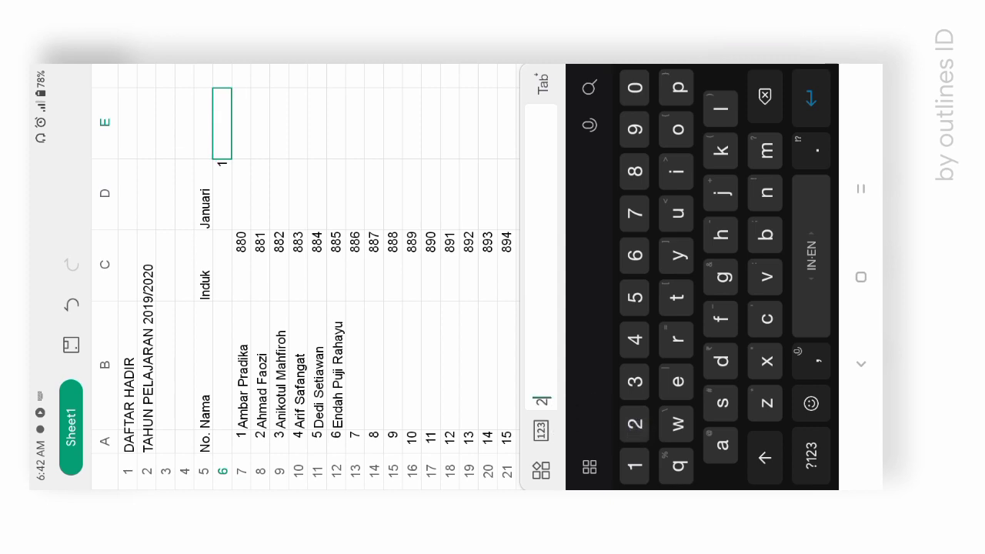
key(Tab)
click(223, 277)
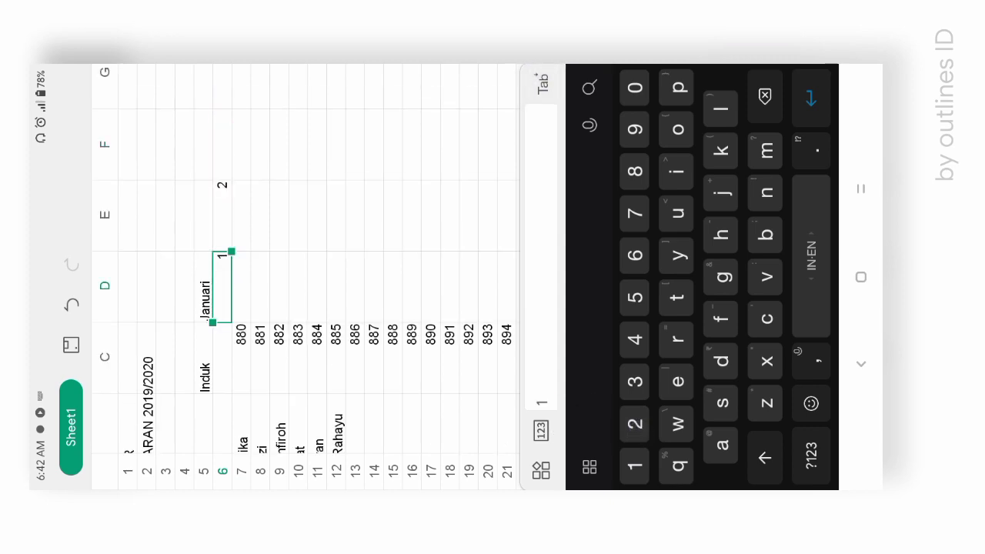
drag(231, 250, 228, 180)
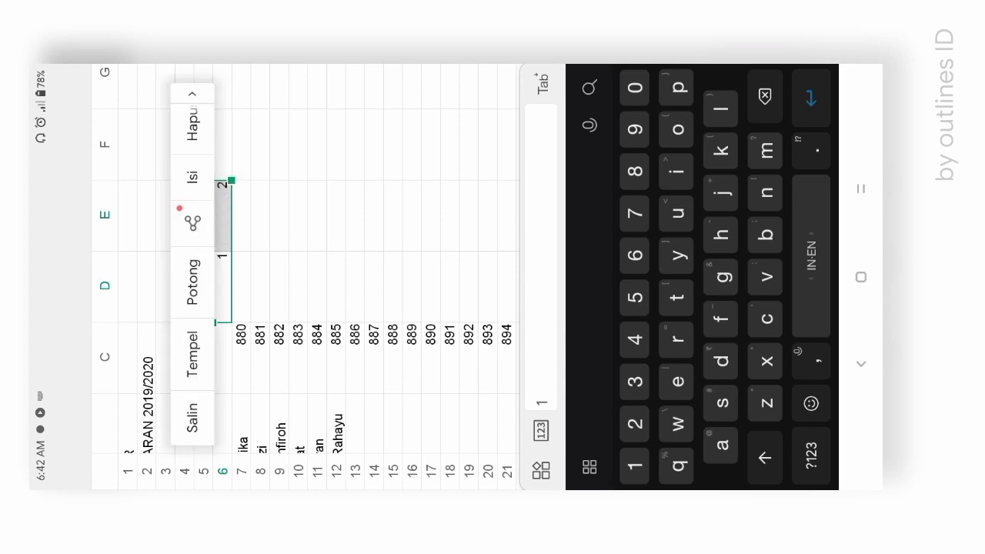
Start a fill series from 1 and 2 and extend the day numbers along row 6 to 16
click(193, 179)
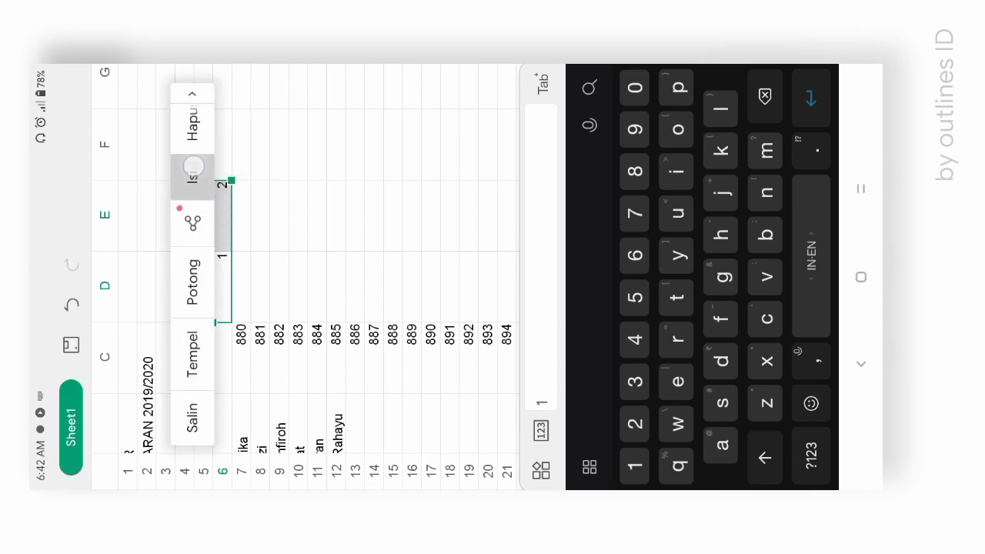
drag(257, 168, 255, 100)
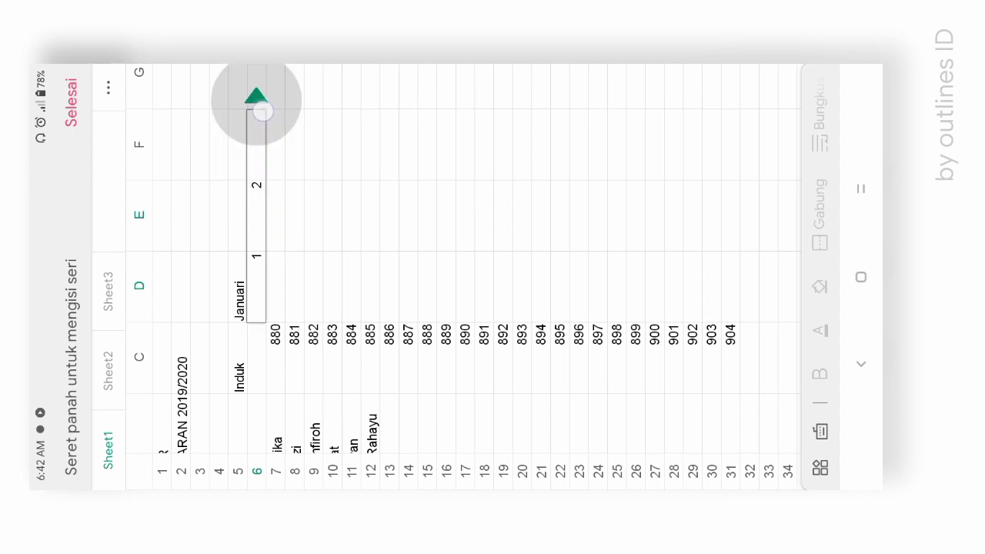
drag(343, 207, 374, 367)
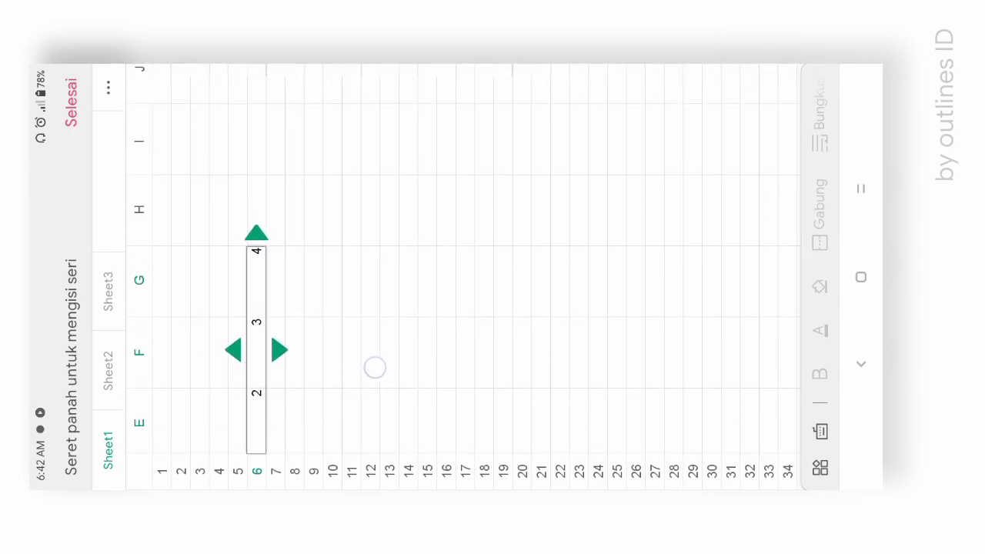
drag(255, 244, 253, 77)
drag(380, 239, 380, 381)
drag(256, 231, 254, 97)
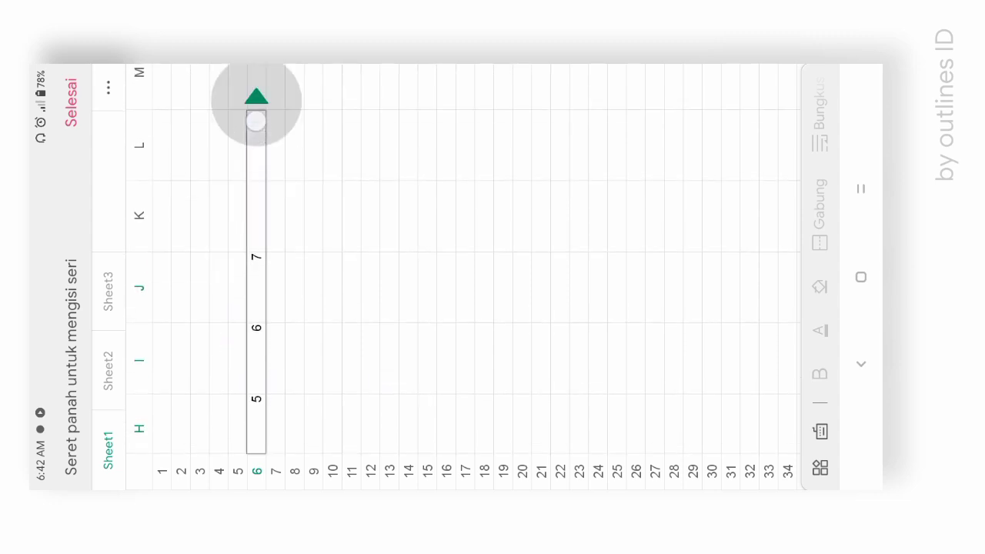
drag(629, 282, 639, 413)
drag(256, 225, 254, 92)
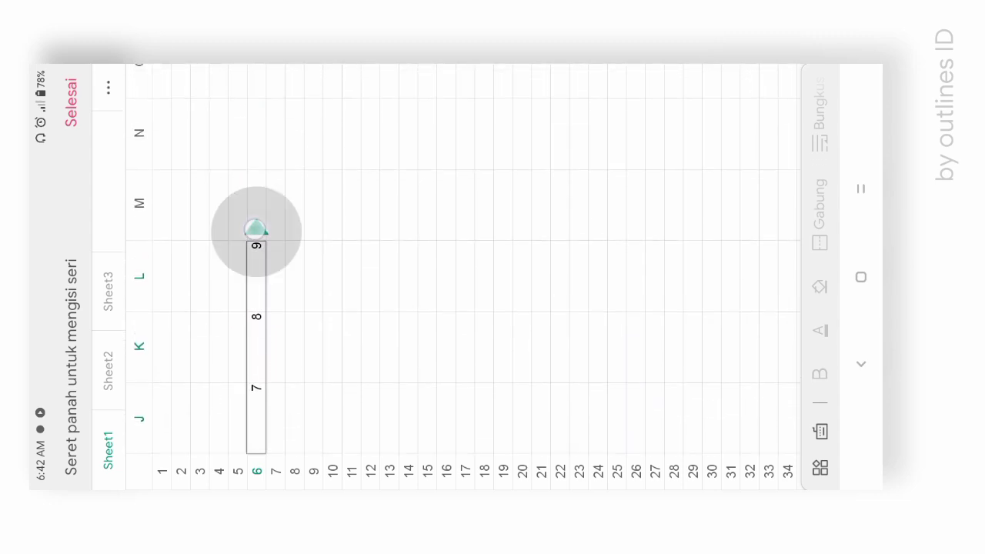
drag(654, 377, 658, 425)
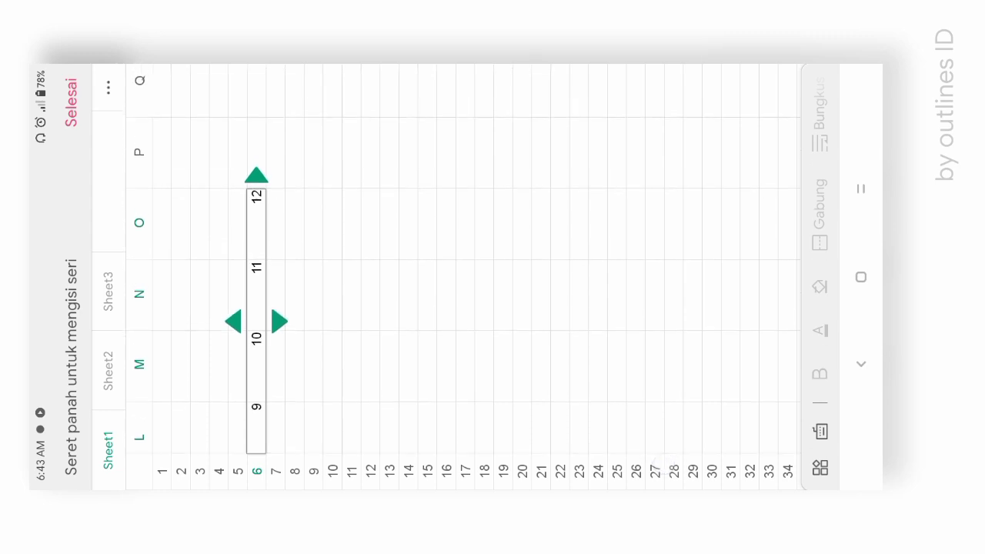
drag(256, 174, 254, 67)
drag(681, 288, 670, 454)
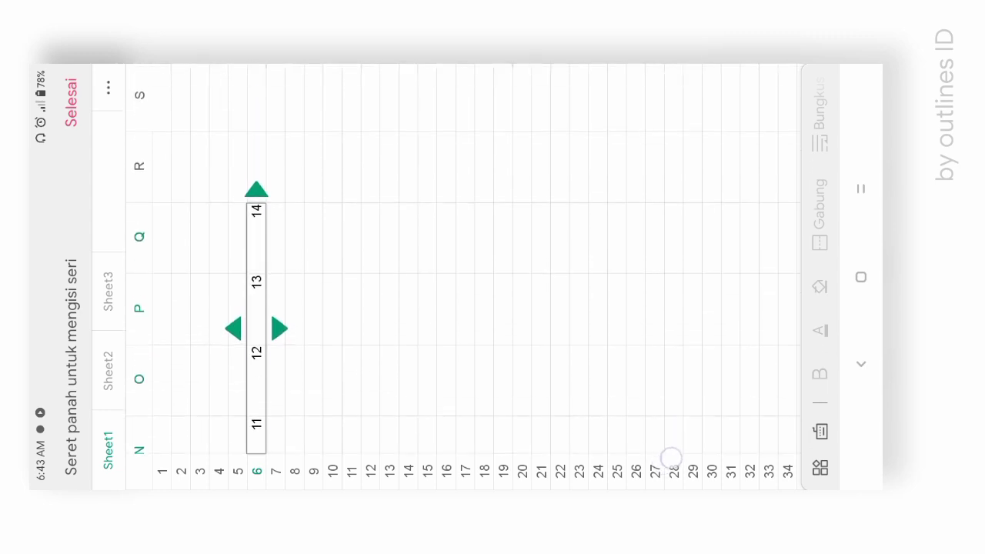
drag(254, 191, 254, 76)
Keep extending the day series along row 6 until it reaches 31 in column AH
drag(662, 300, 659, 447)
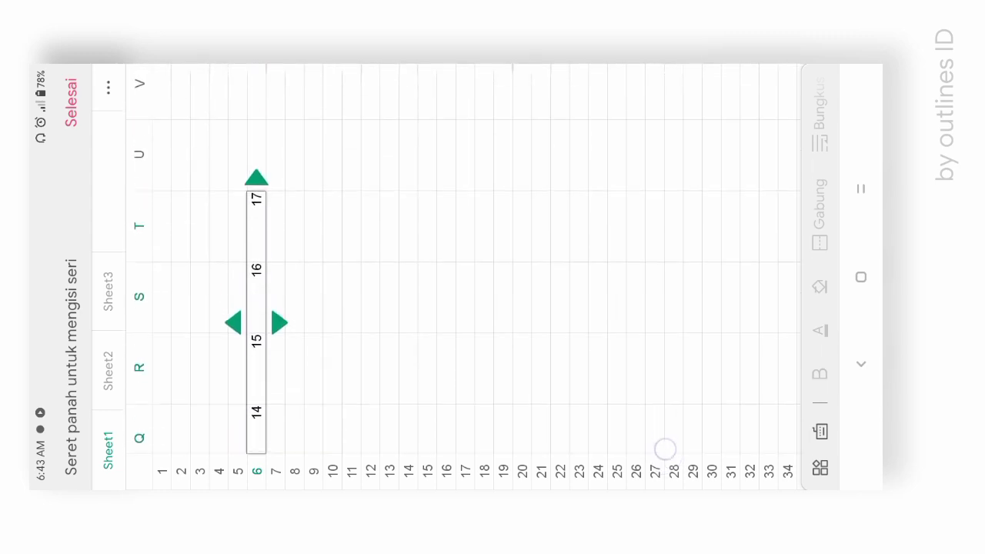
drag(254, 149, 255, 89)
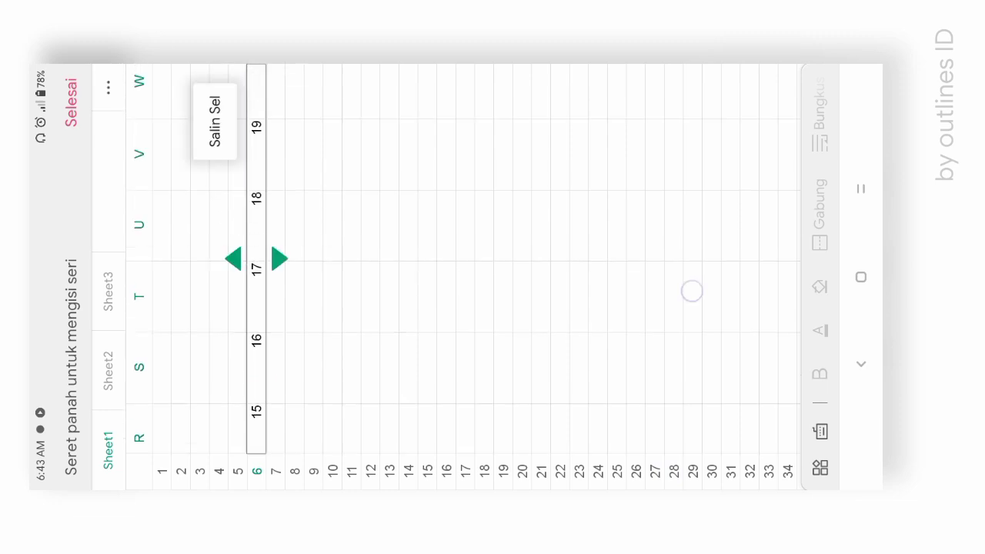
drag(688, 287, 666, 451)
drag(257, 185, 248, 92)
drag(664, 347, 653, 461)
drag(256, 215, 255, 79)
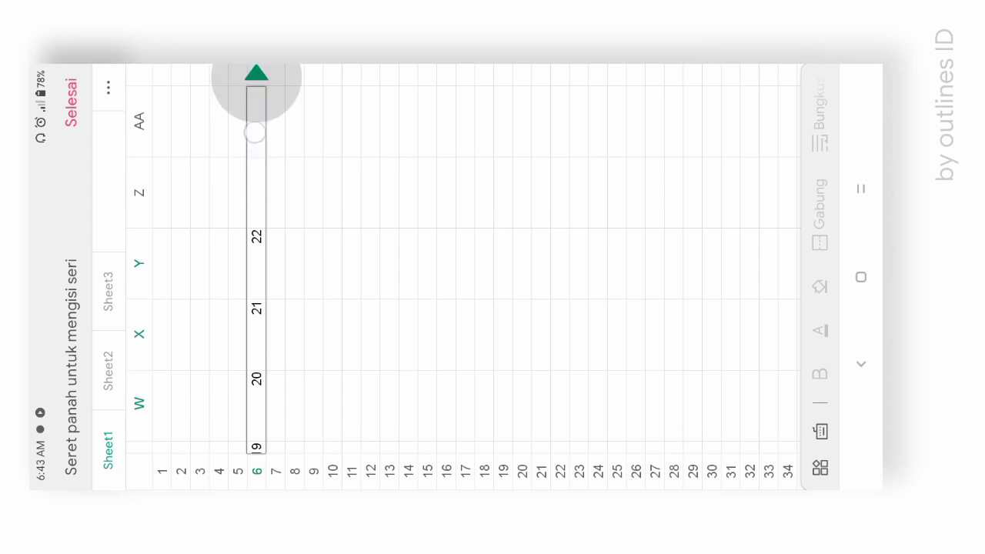
drag(676, 362, 674, 467)
drag(257, 222, 254, 85)
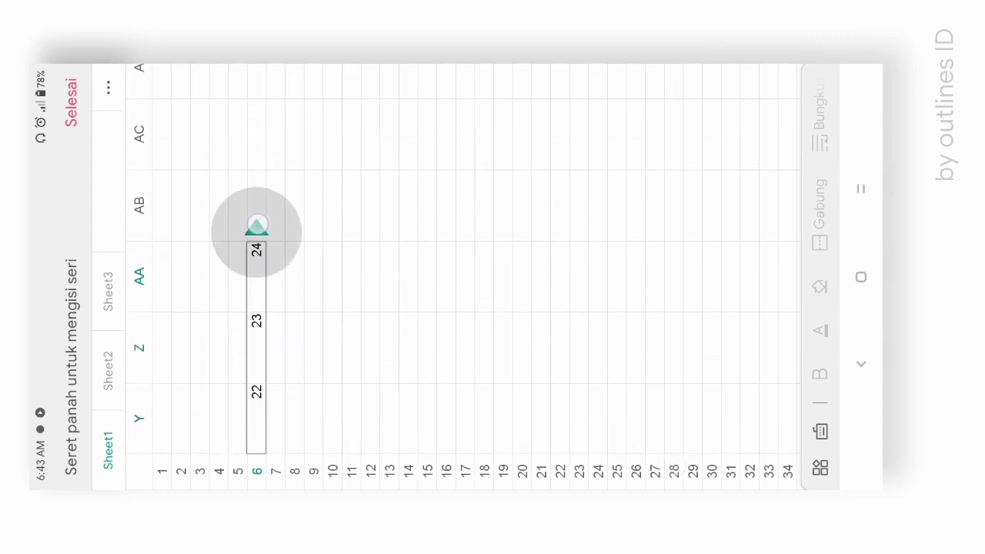
drag(673, 344, 676, 474)
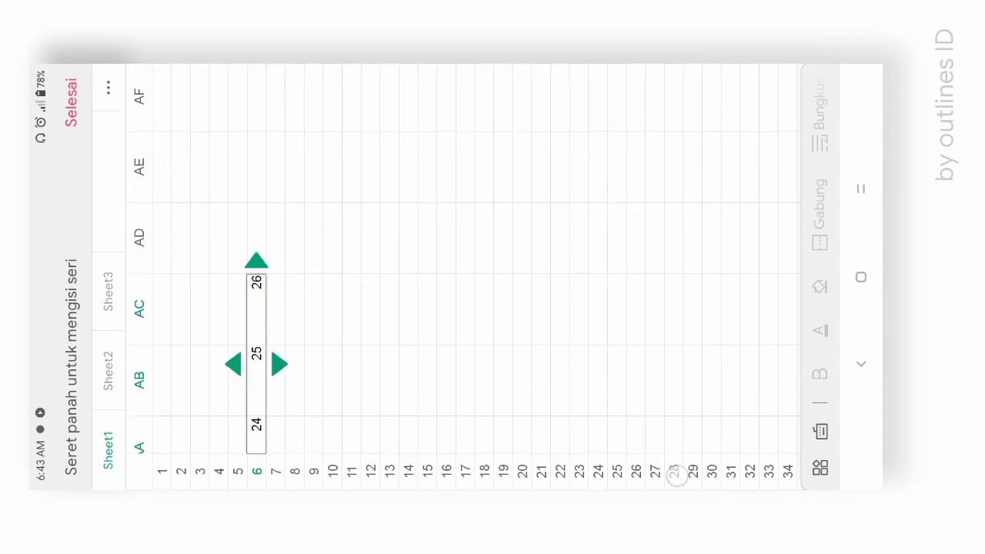
drag(256, 262, 256, 111)
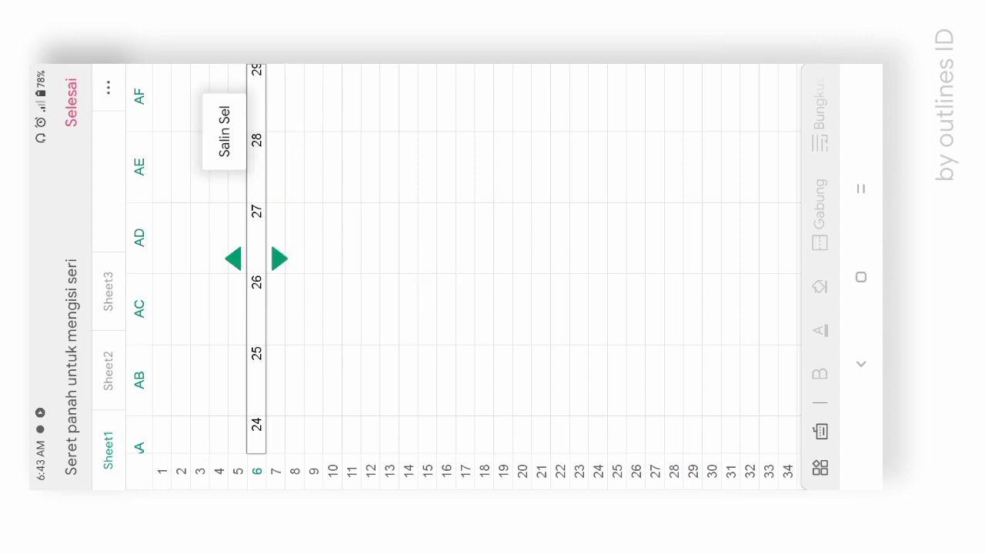
mouse_move(702, 310)
mouse_down()
mouse_move(689, 412)
mouse_move(694, 464)
mouse_up()
drag(255, 192, 255, 127)
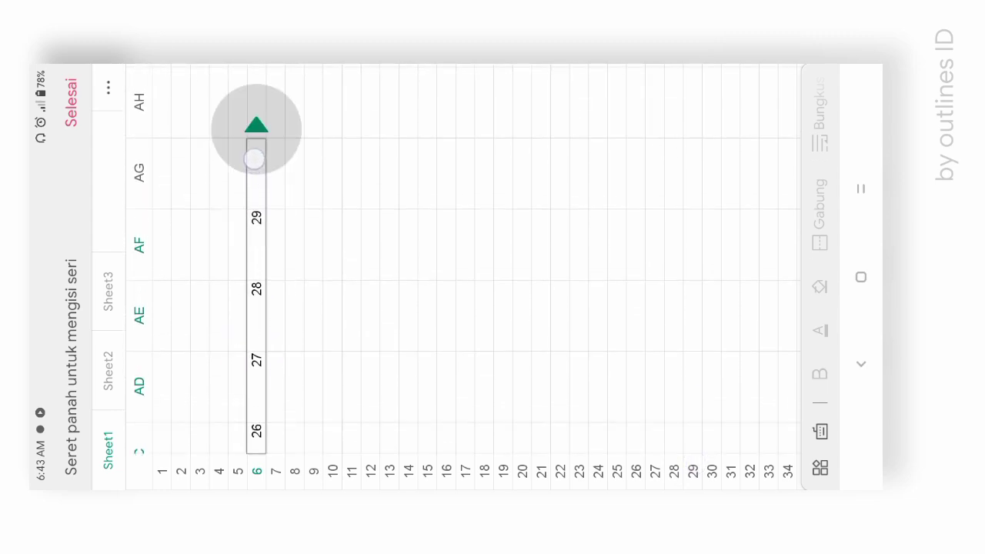
drag(659, 330, 659, 444)
drag(255, 237, 255, 171)
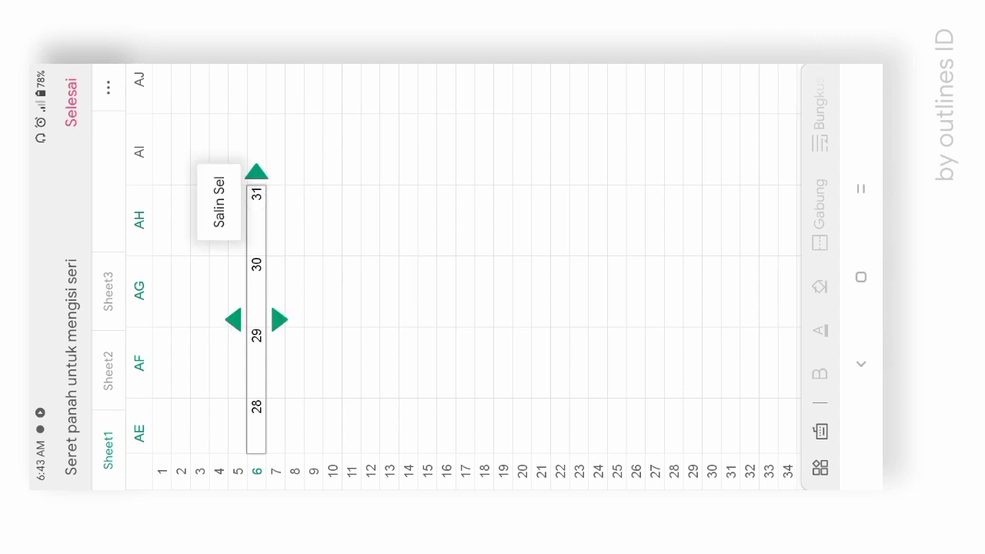
Finish the fill and set the column width of day columns D through AH to 3
click(71, 103)
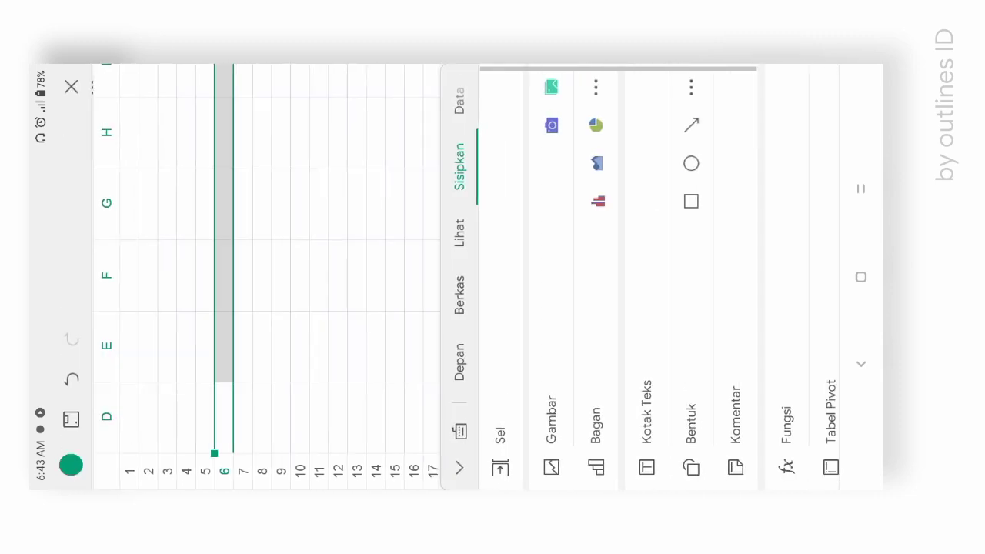
click(459, 360)
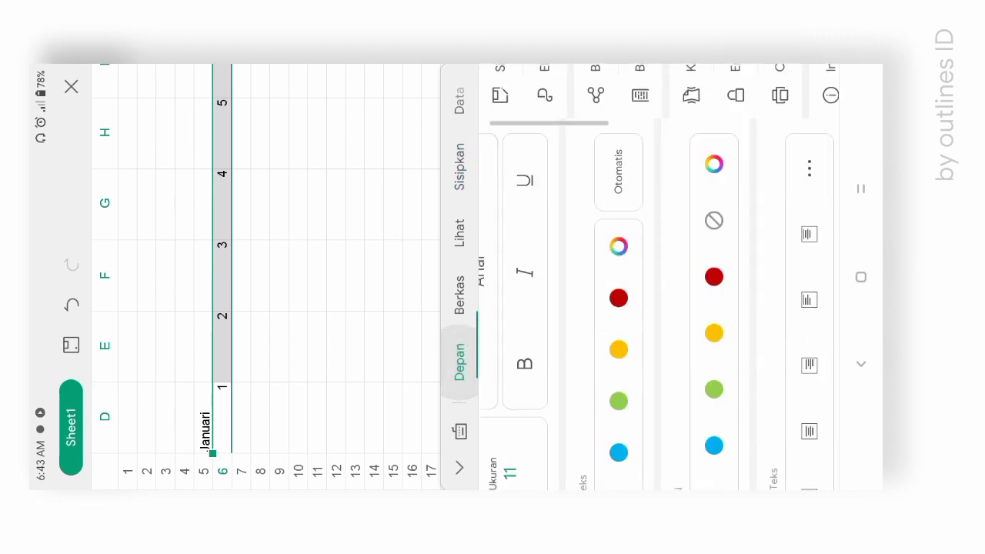
scroll(692, 277, down, 3)
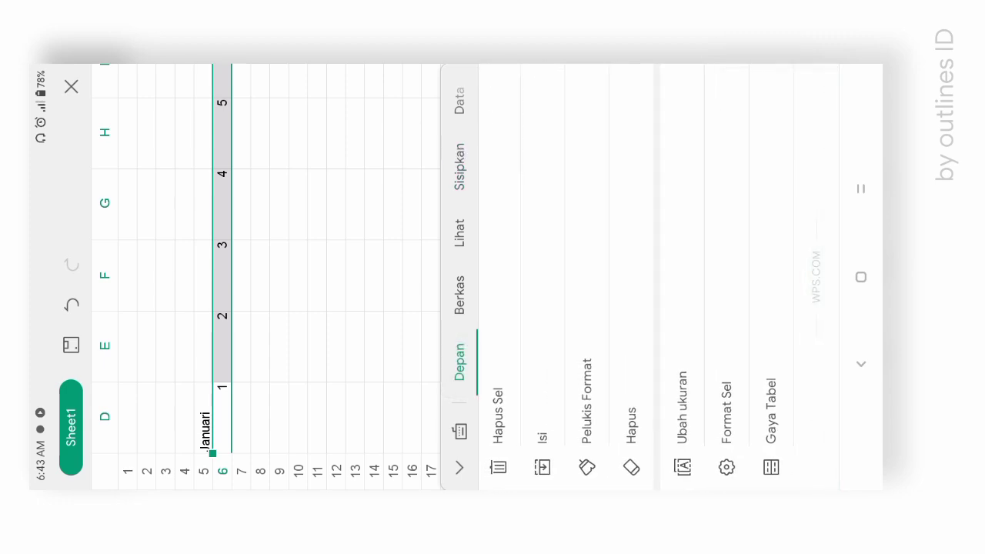
click(682, 251)
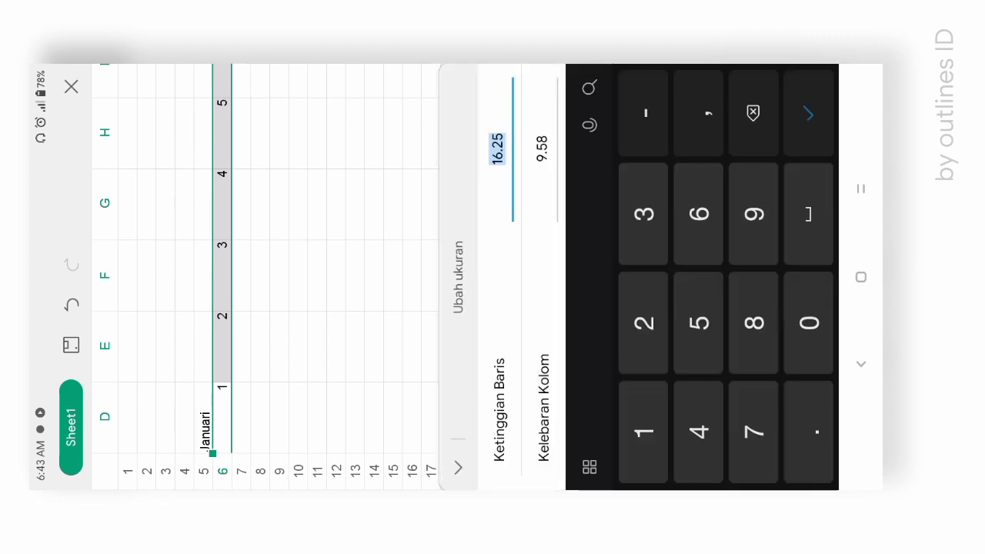
click(545, 116)
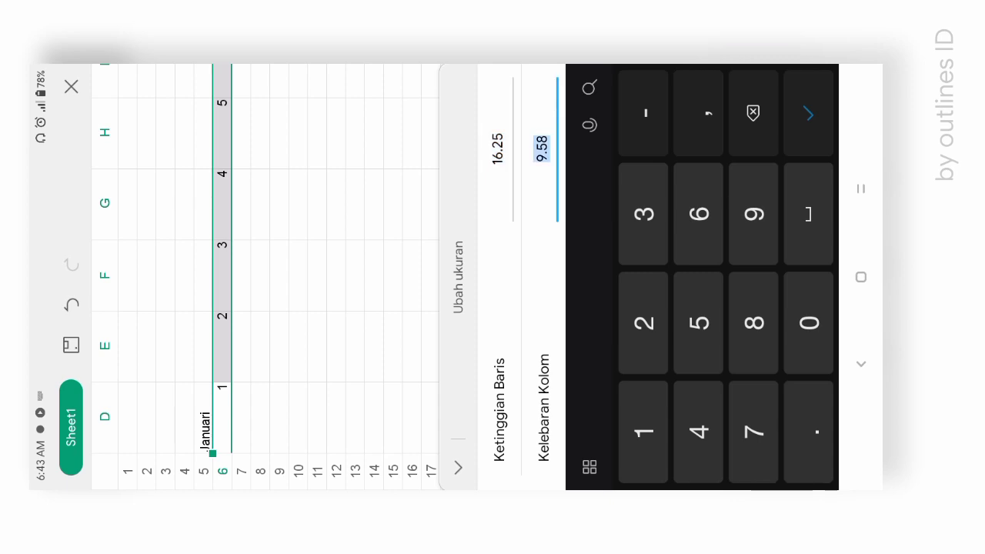
text(3)
key(Return)
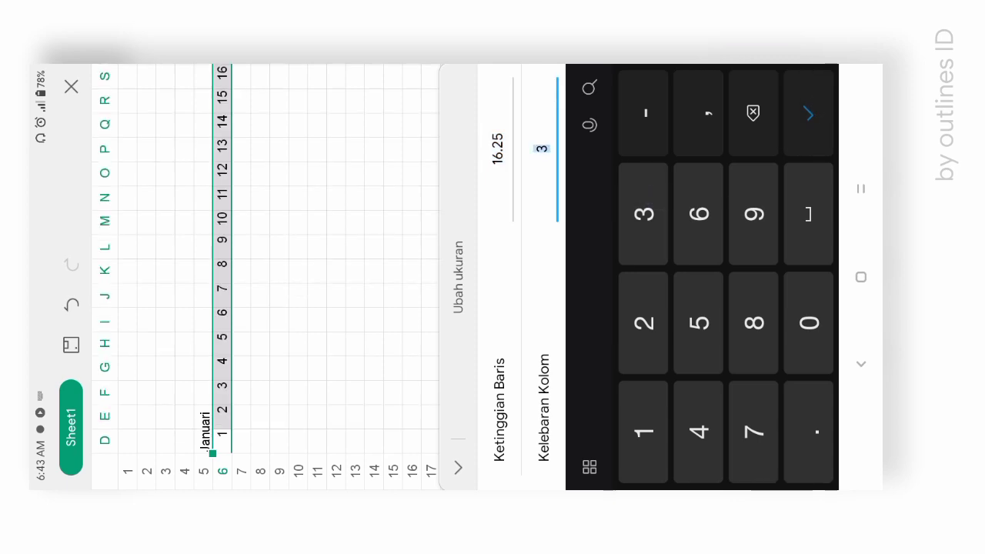
click(425, 165)
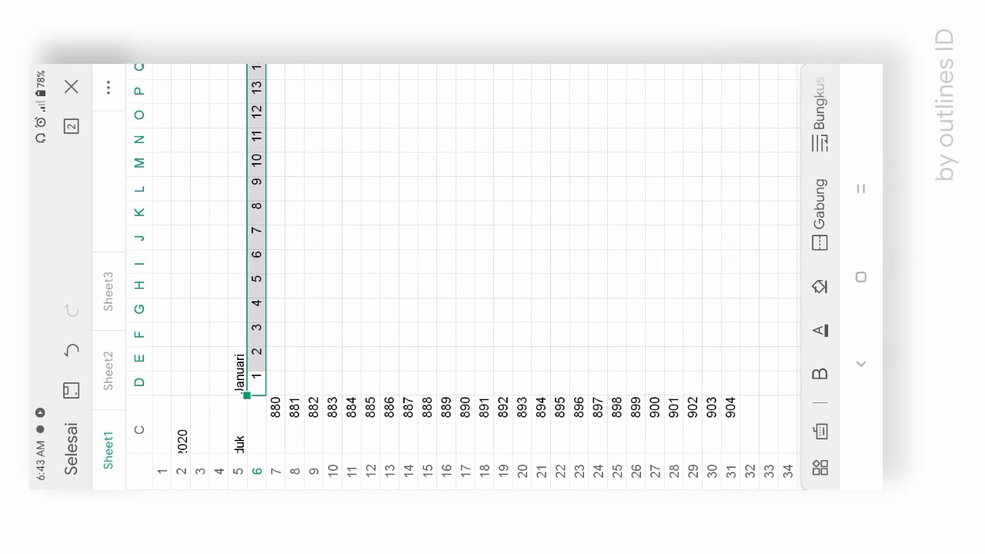
scroll(320, 177, up, 10)
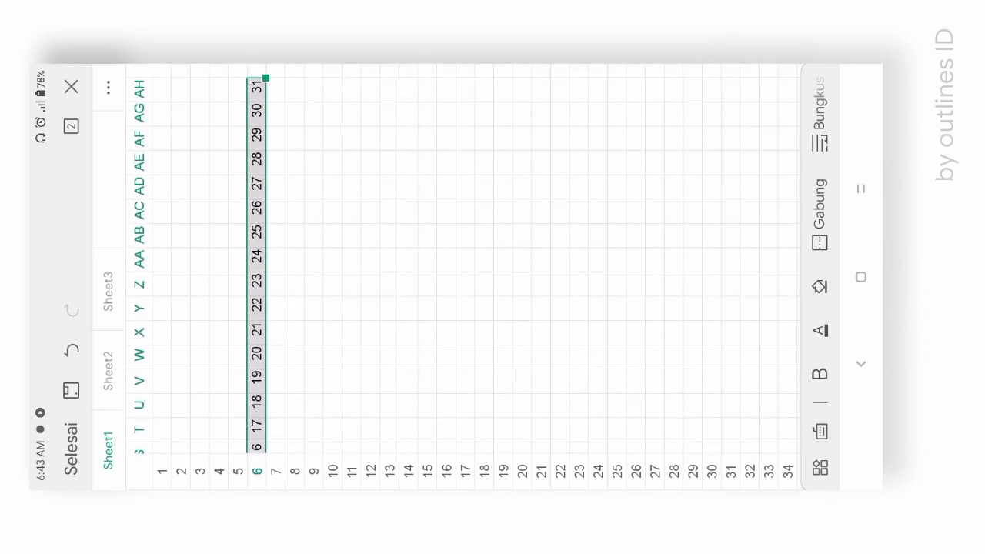
Enter the header Keterangan in cell AI5
click(237, 132)
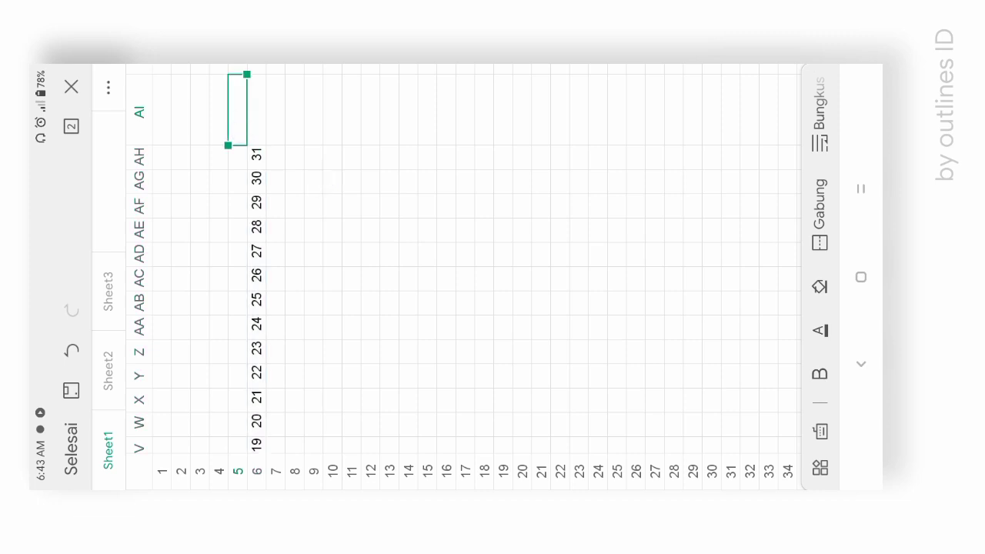
click(236, 109)
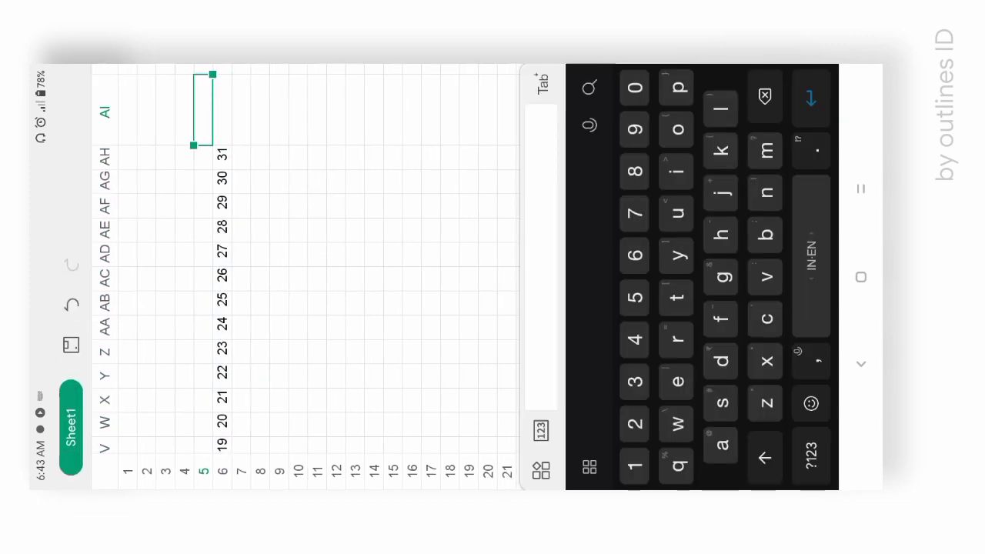
text(Keter)
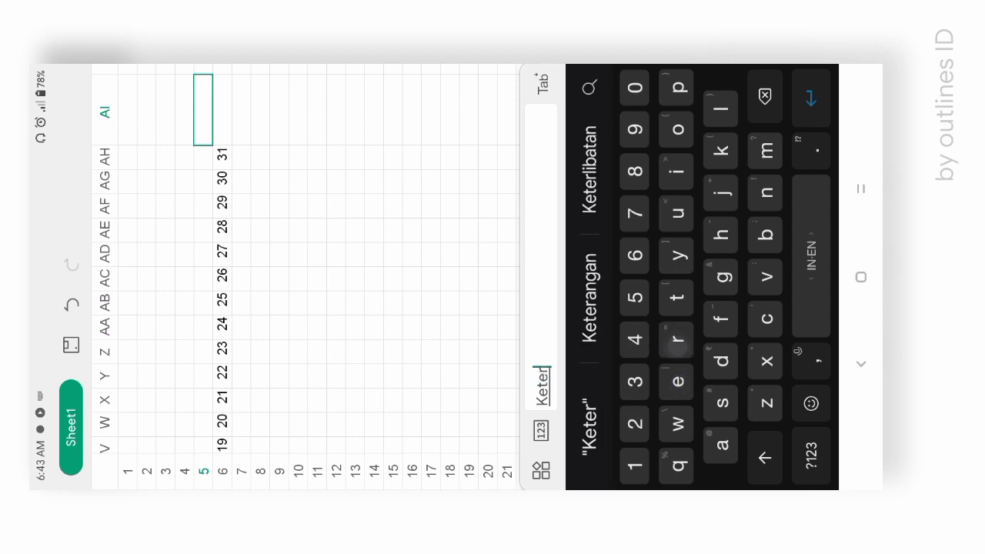
click(589, 296)
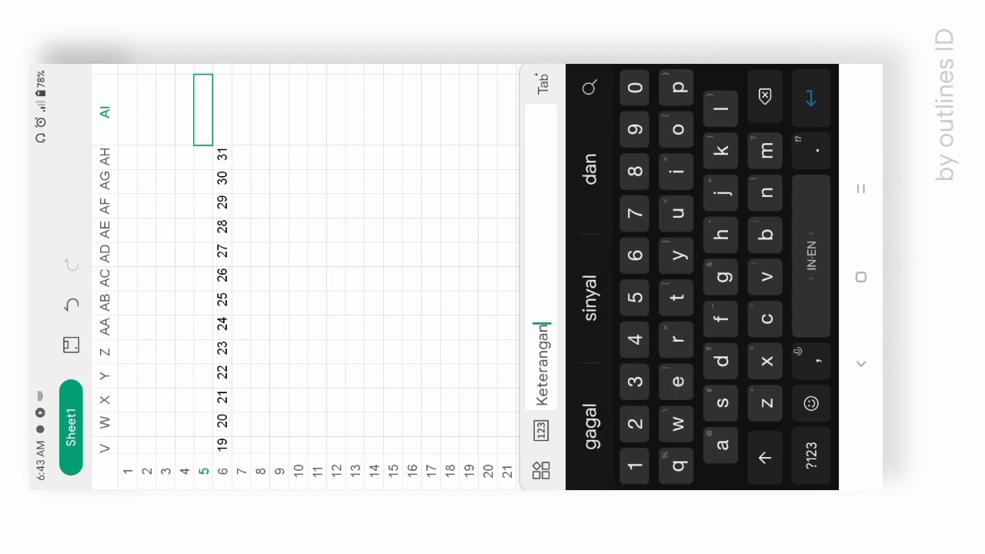
click(810, 97)
Type A, I and S into AI6–AK6 and Jumlah into AL6
text(A)
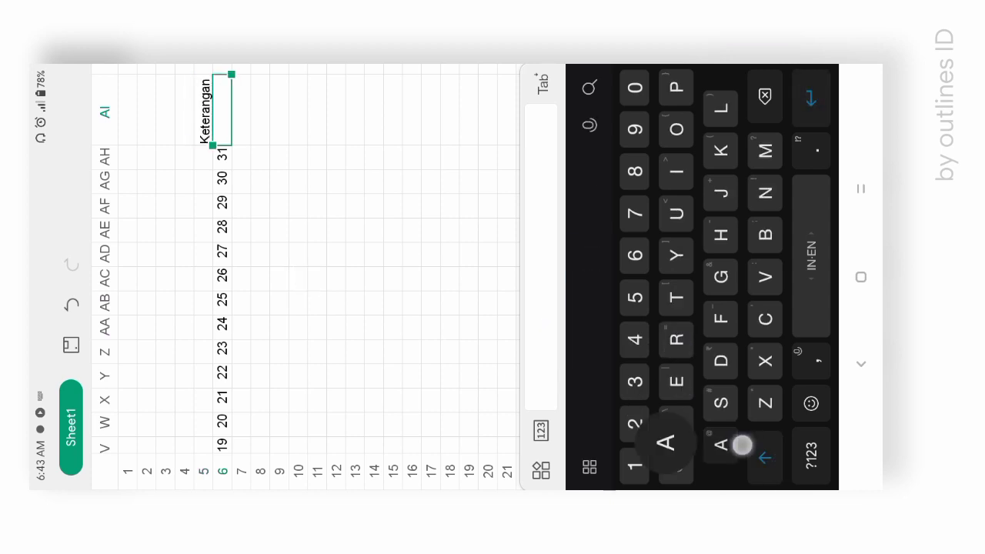
key(Return)
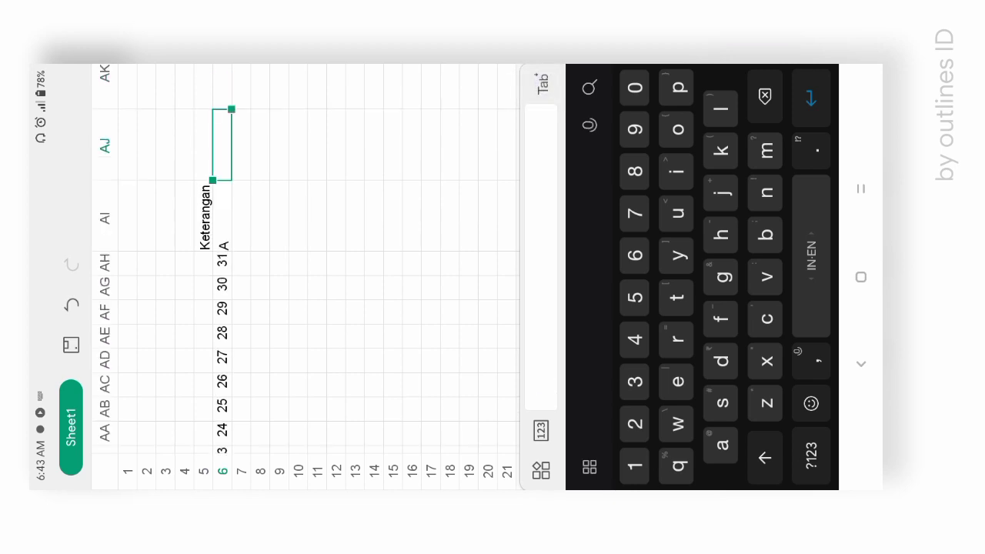
text(I)
click(542, 83)
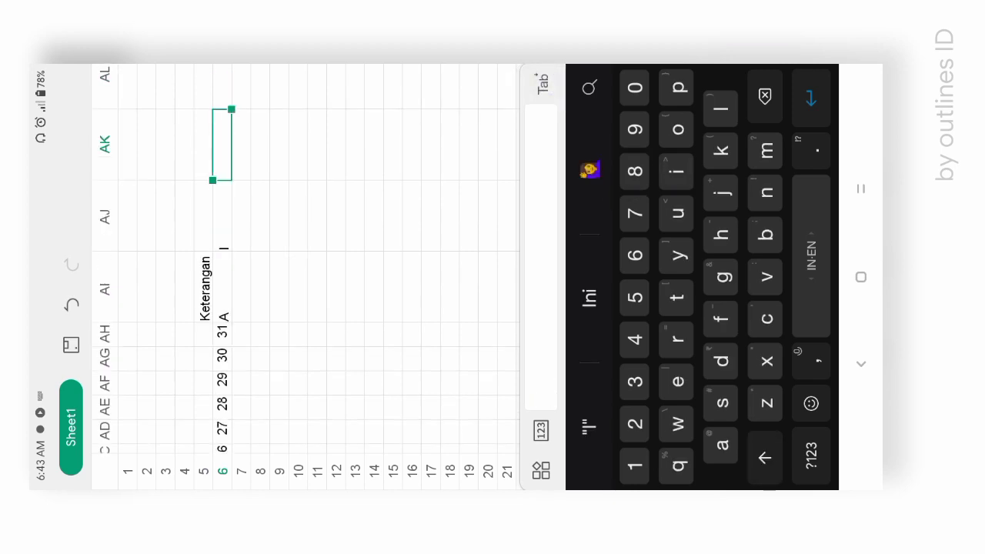
text(S)
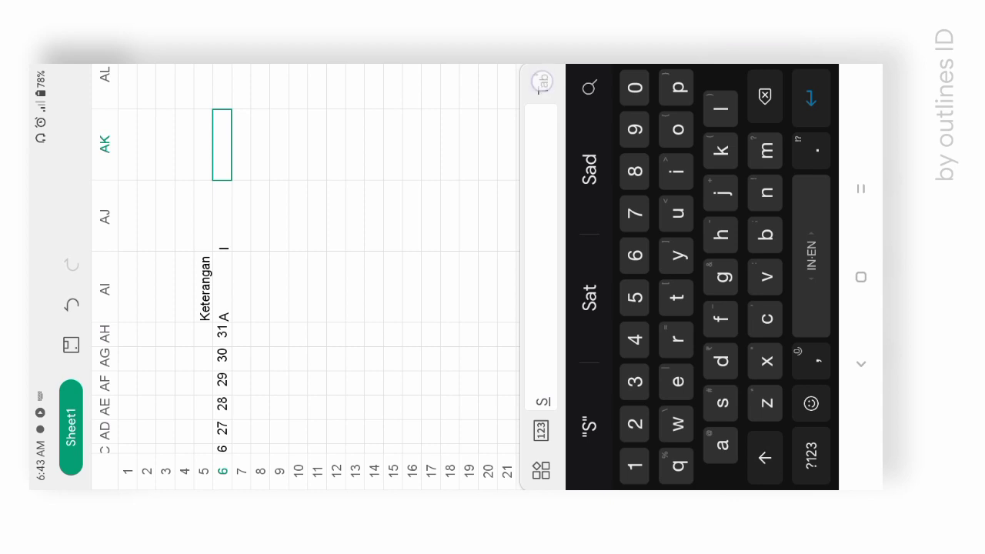
click(542, 82)
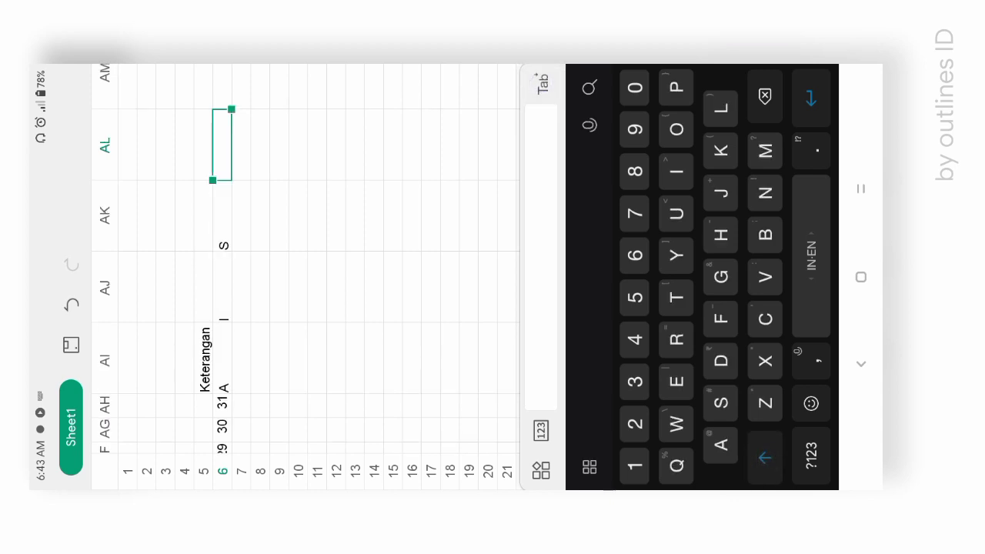
text(Jumlah)
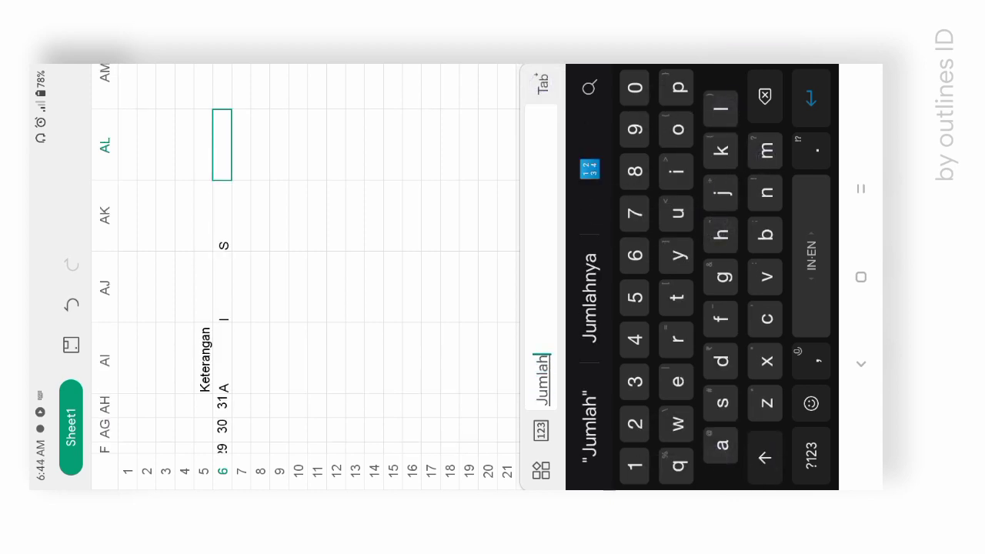
key(Return)
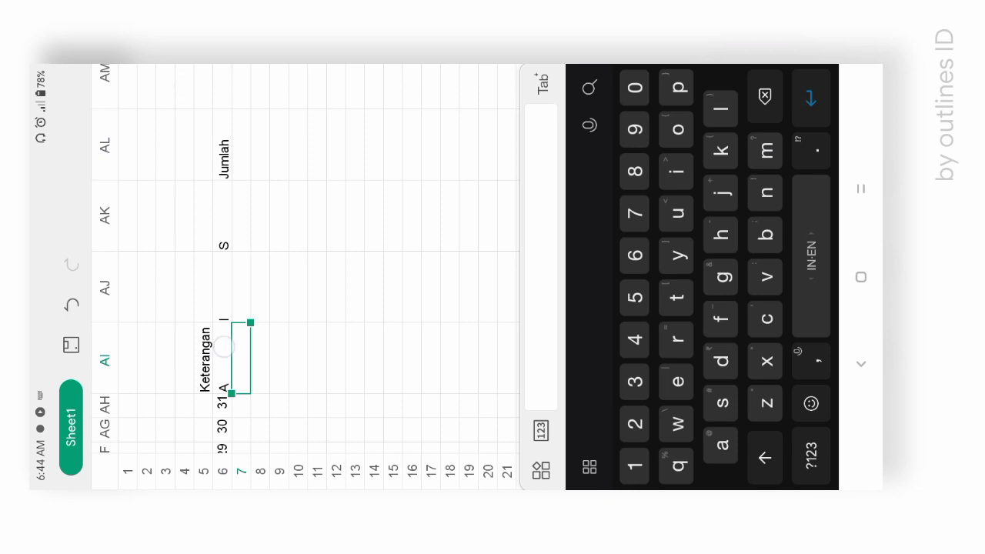
Set the column width of AI through AK, holding A, I and S, to 3
drag(220, 346, 222, 200)
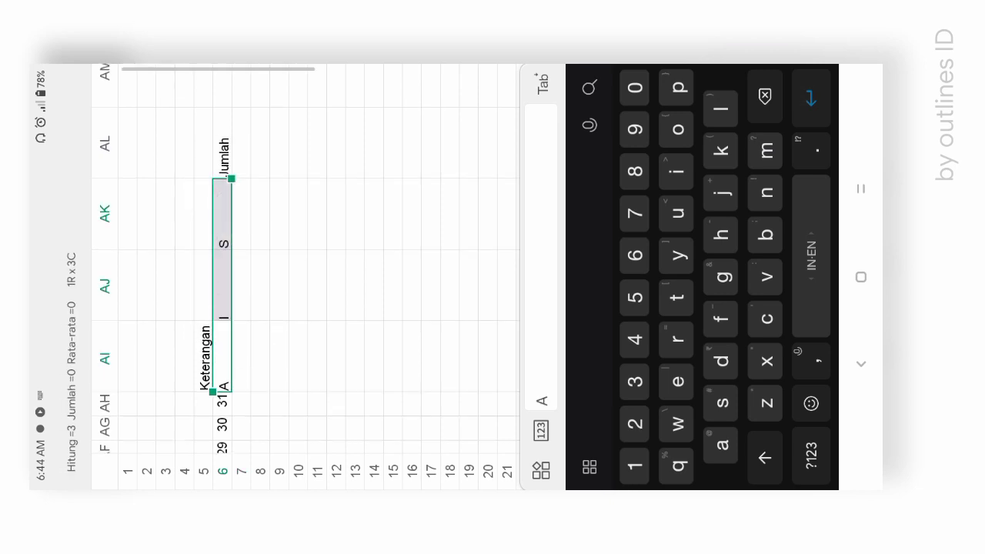
click(541, 470)
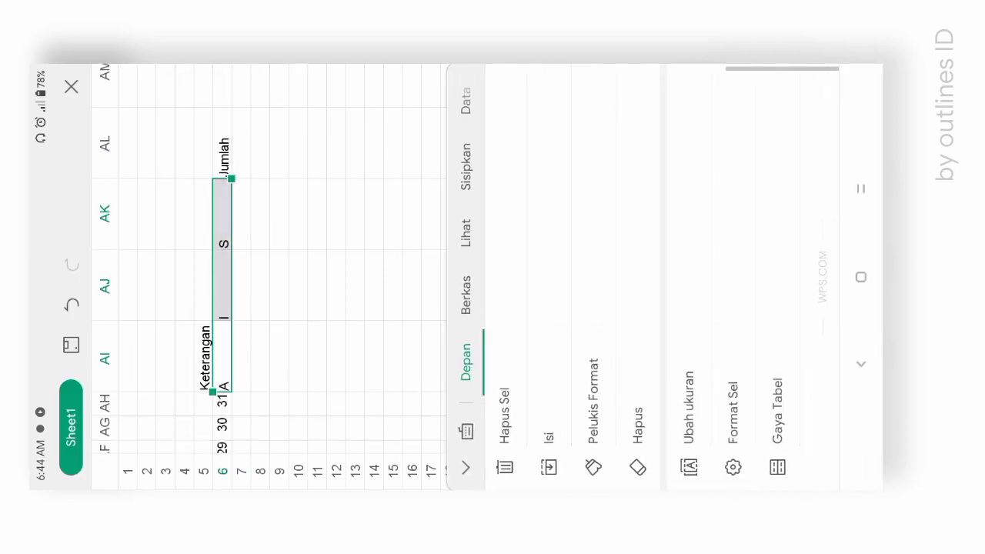
click(727, 218)
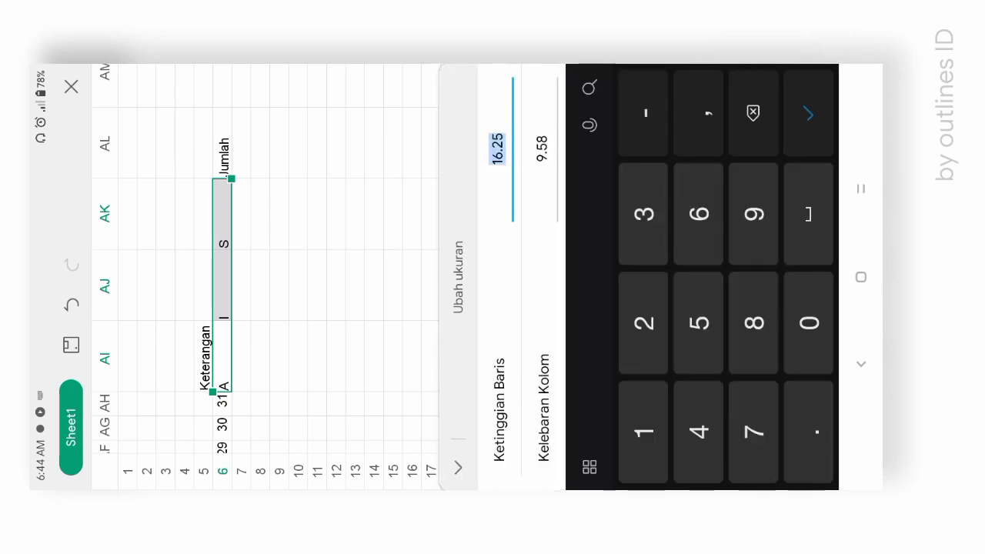
click(542, 146)
click(651, 190)
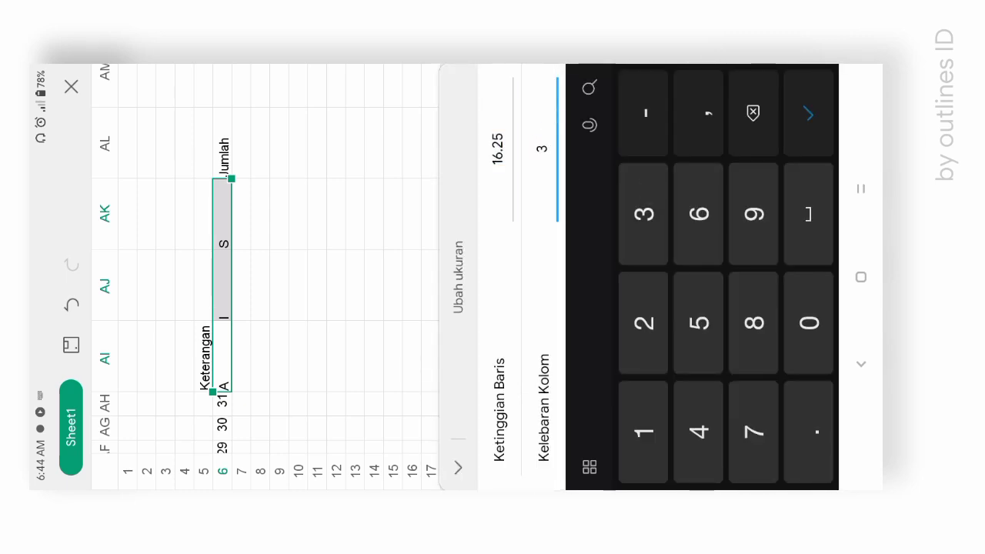
click(808, 113)
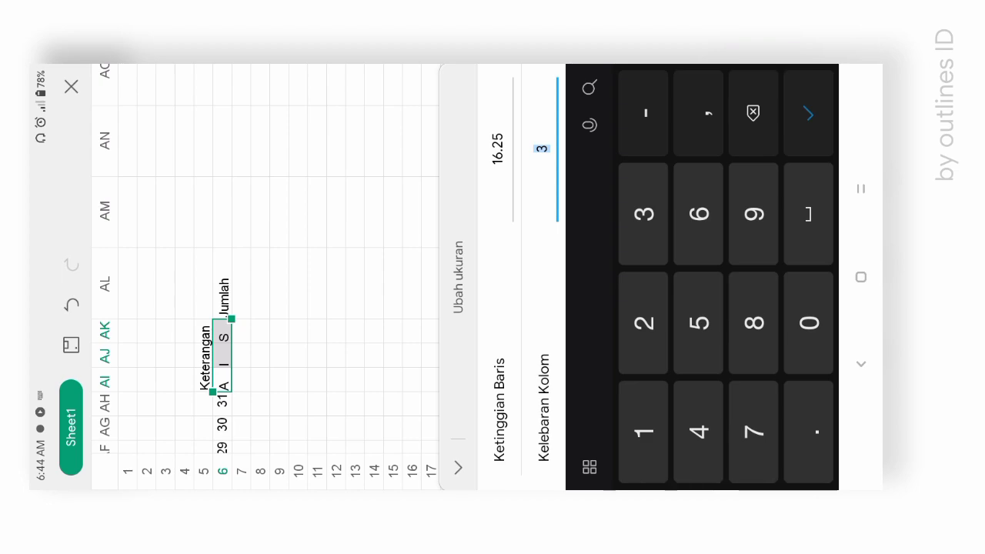
click(281, 165)
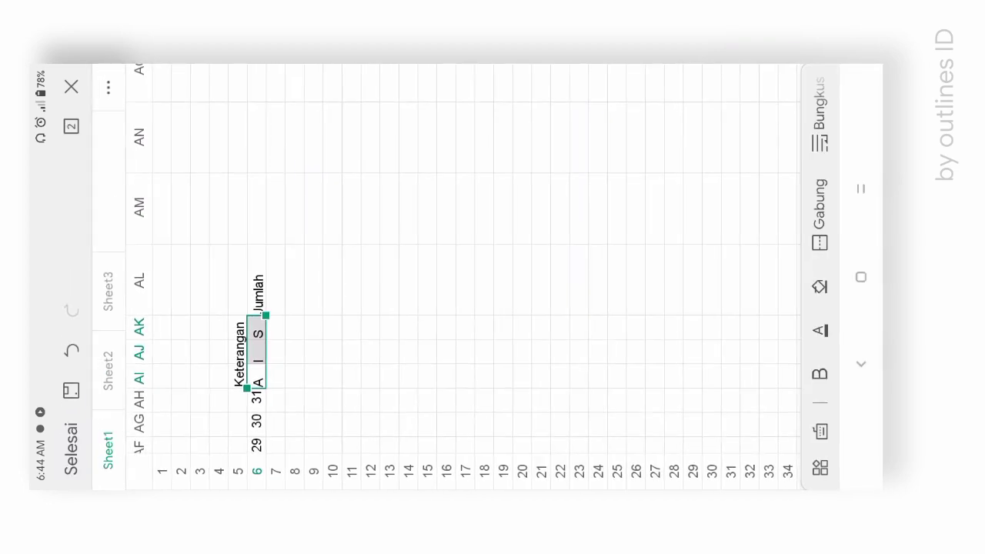
Select the title row from A1 across to column AM
scroll(462, 270, left, 15)
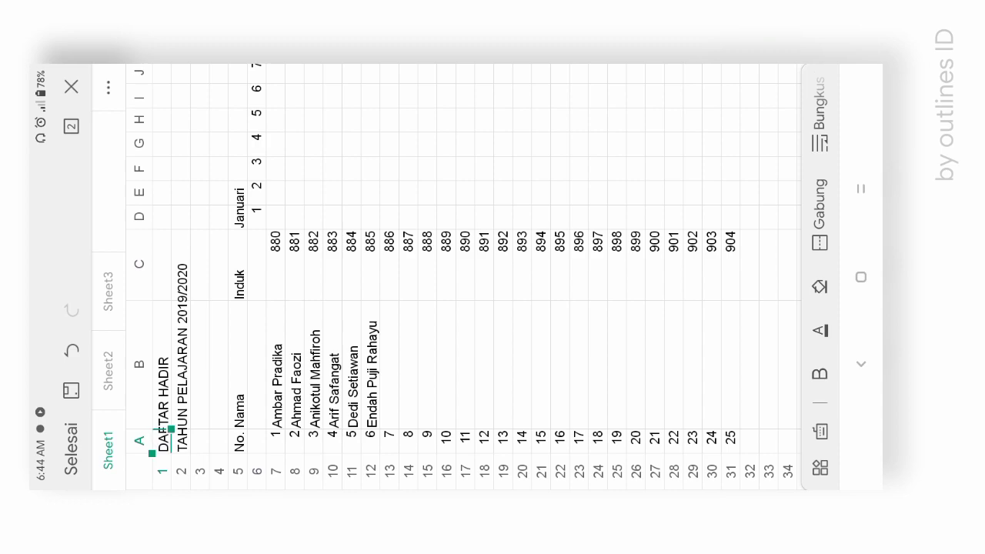
drag(170, 428, 171, 229)
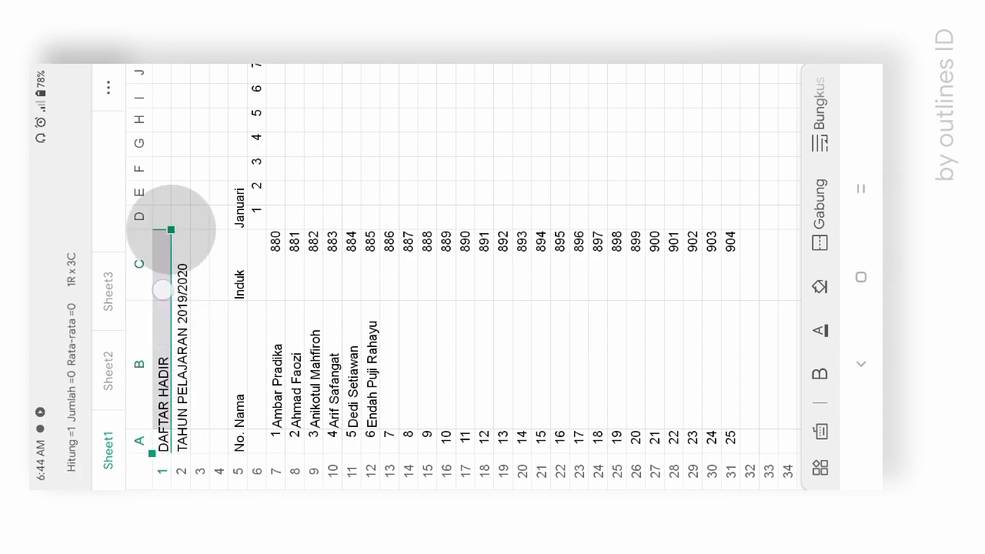
scroll(351, 318, right, 5)
drag(169, 176, 166, 230)
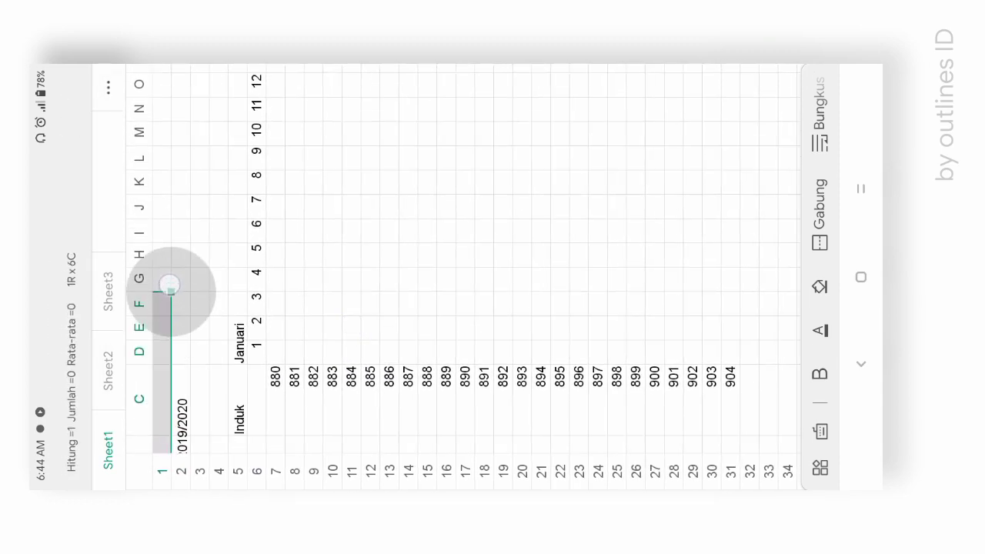
drag(372, 138, 372, 200)
drag(171, 280, 171, 89)
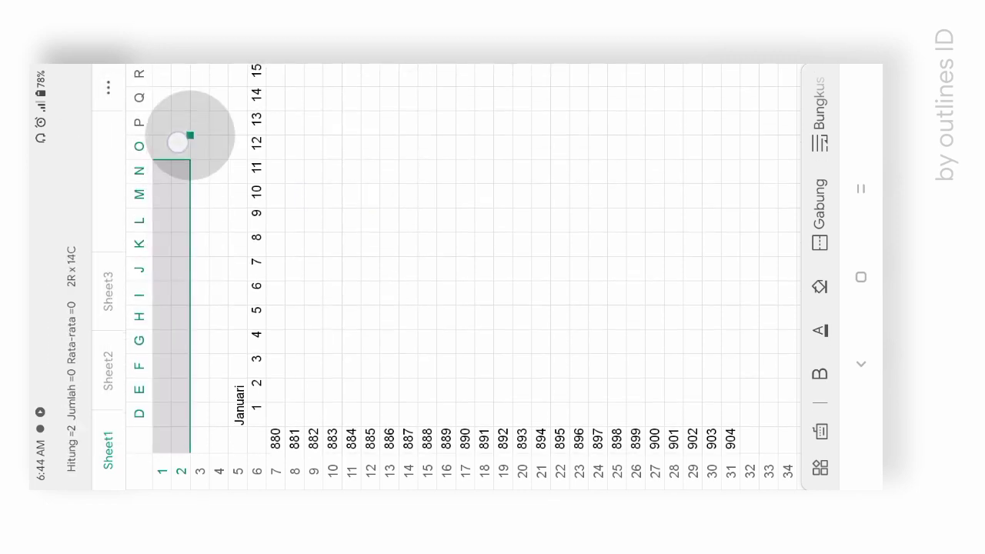
drag(325, 187, 283, 352)
drag(171, 292, 171, 99)
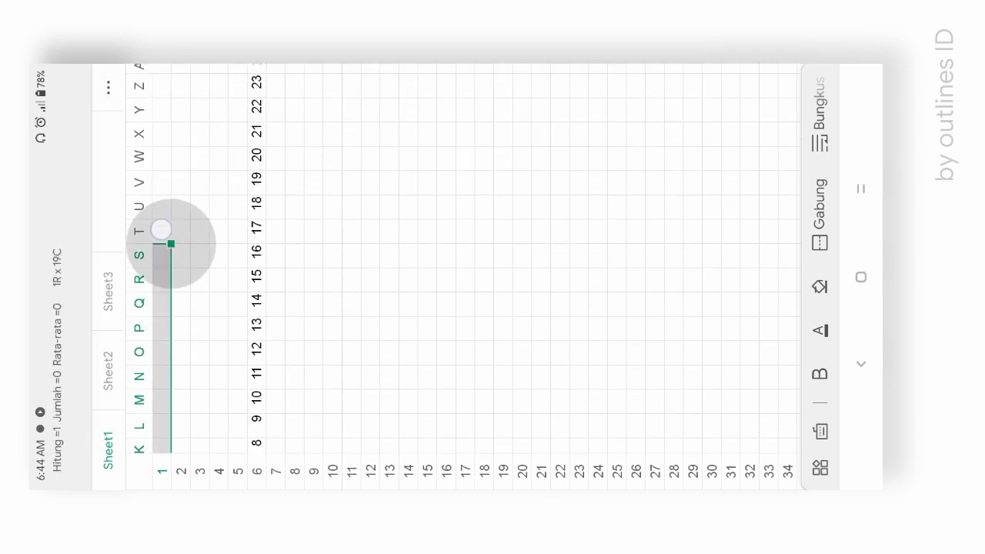
drag(276, 193, 277, 248)
drag(171, 202, 171, 84)
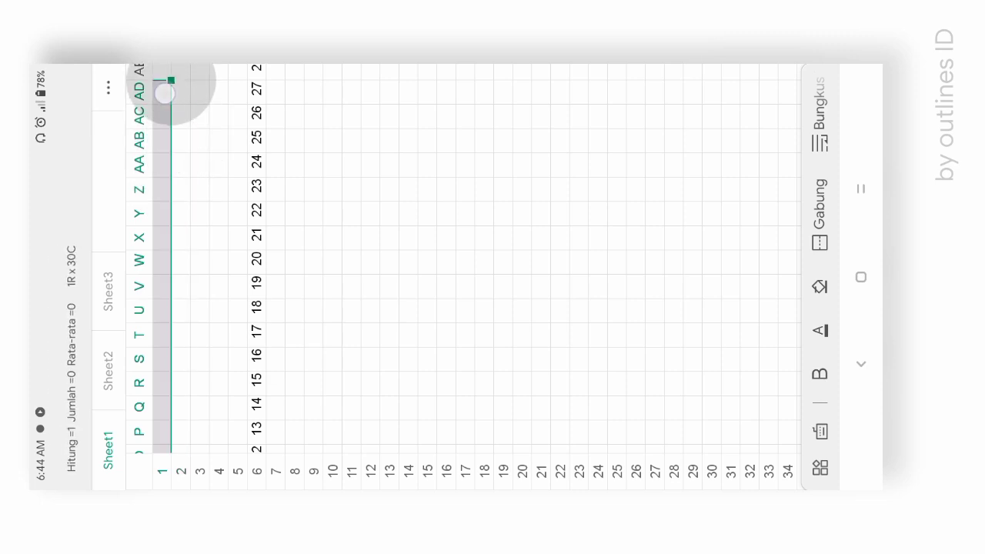
drag(257, 159, 256, 343)
drag(164, 253, 165, 145)
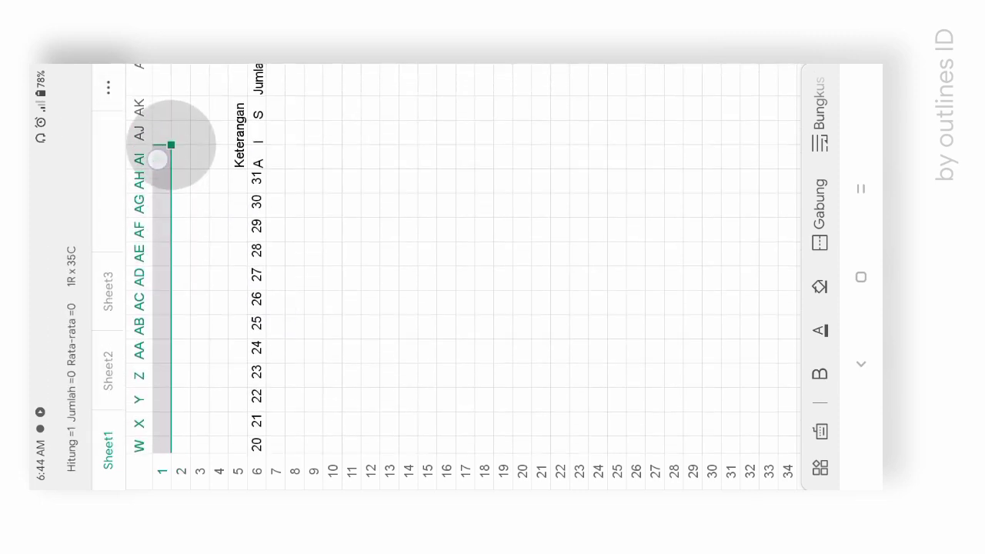
drag(242, 208, 241, 308)
drag(169, 238, 171, 123)
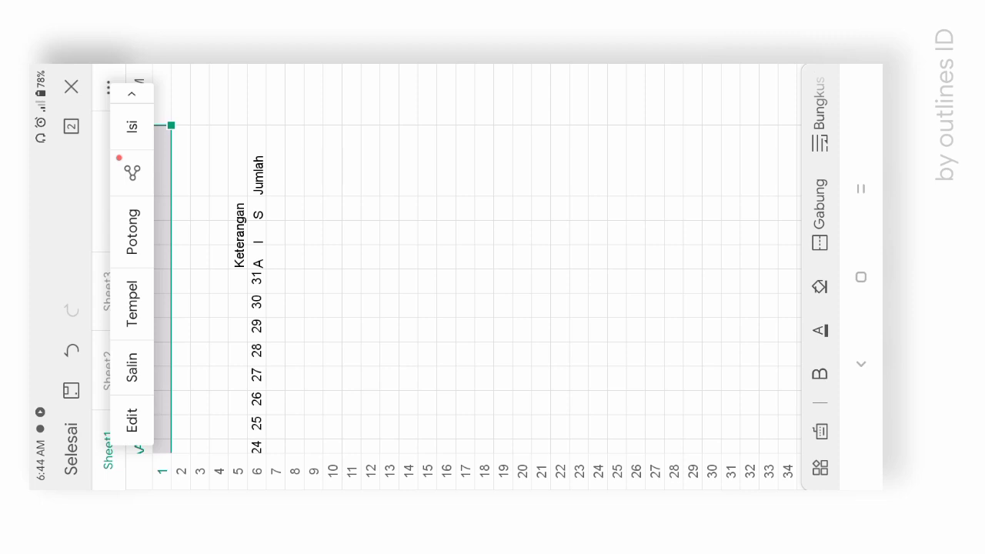
Merge A1:AM1, centre the DAFTAR HADIR title and set its font size to 14
click(819, 467)
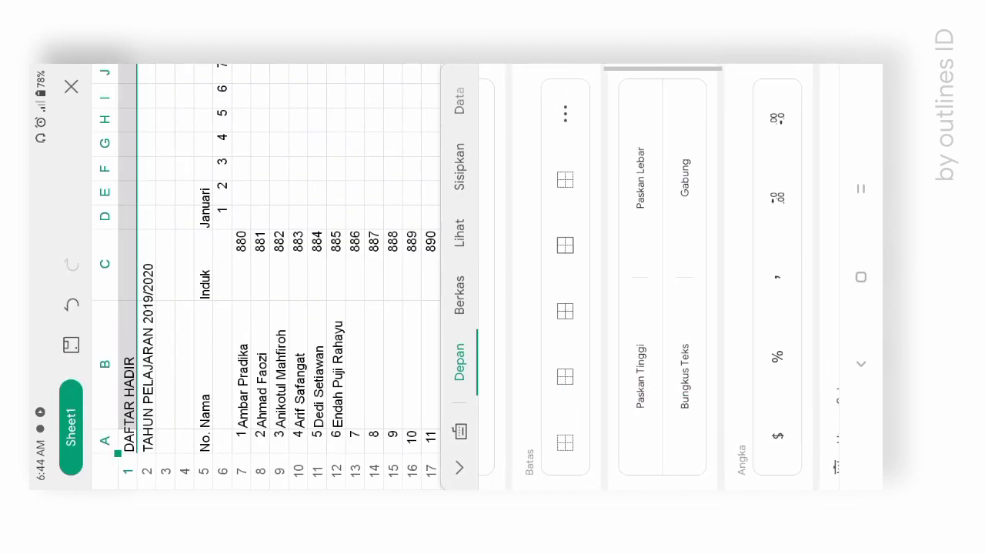
click(697, 150)
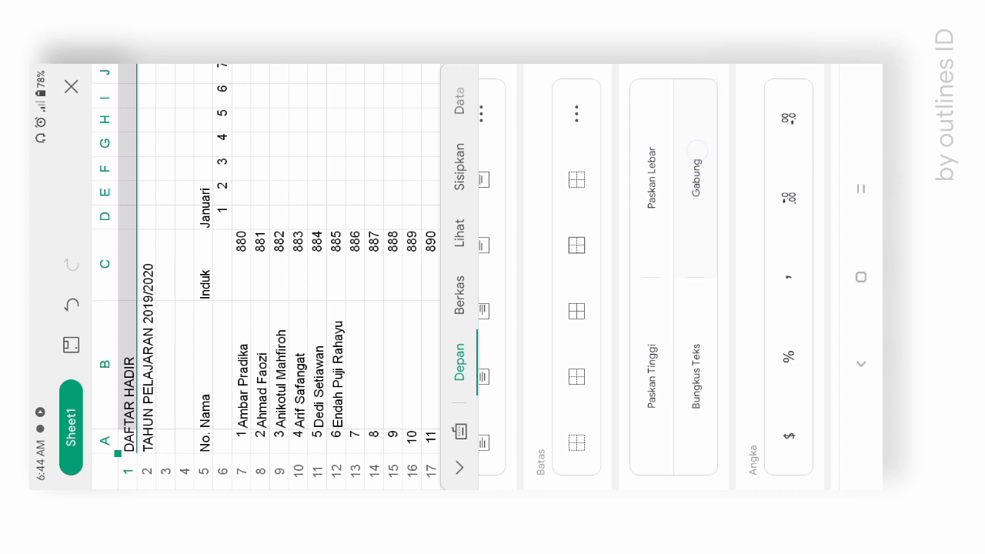
drag(592, 157, 697, 171)
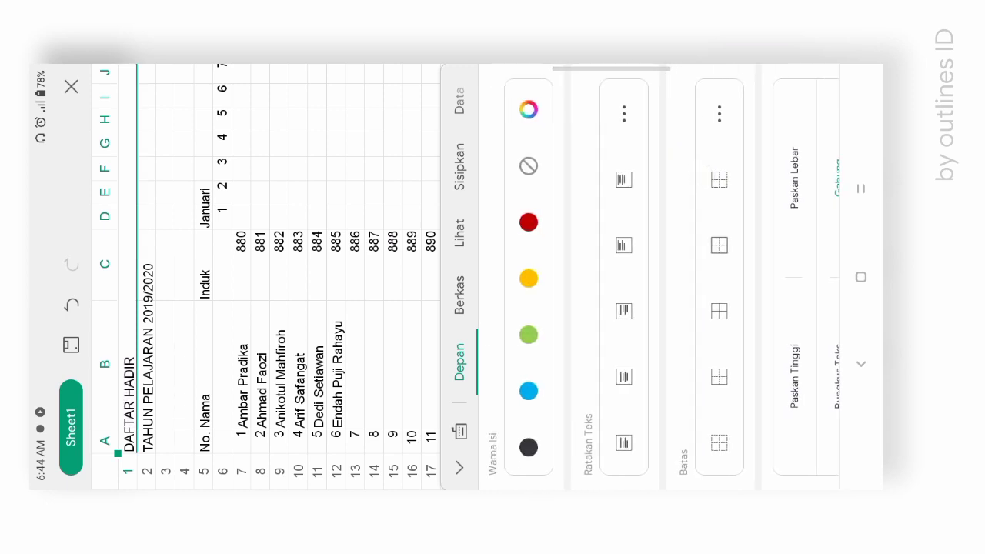
click(624, 376)
drag(538, 176, 731, 176)
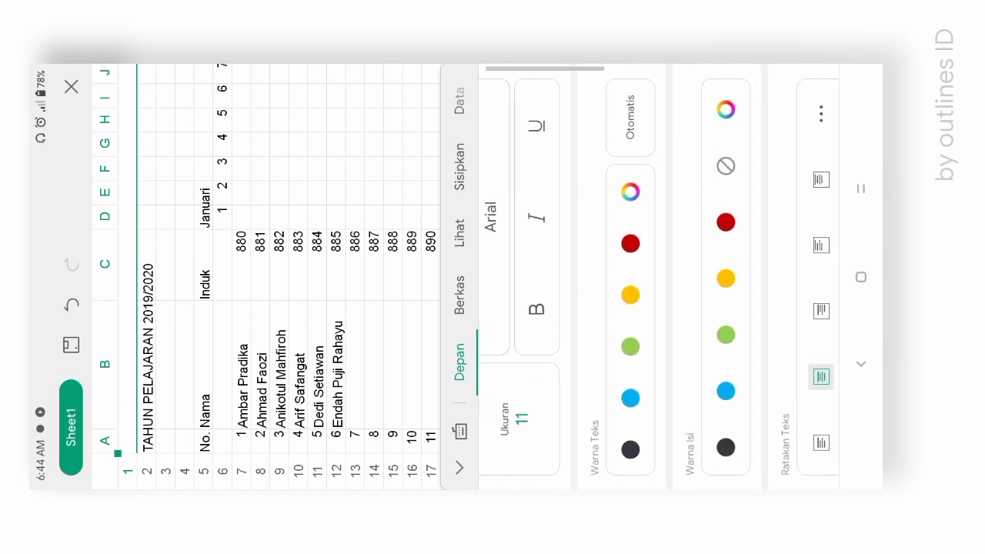
click(533, 453)
drag(619, 188, 565, 171)
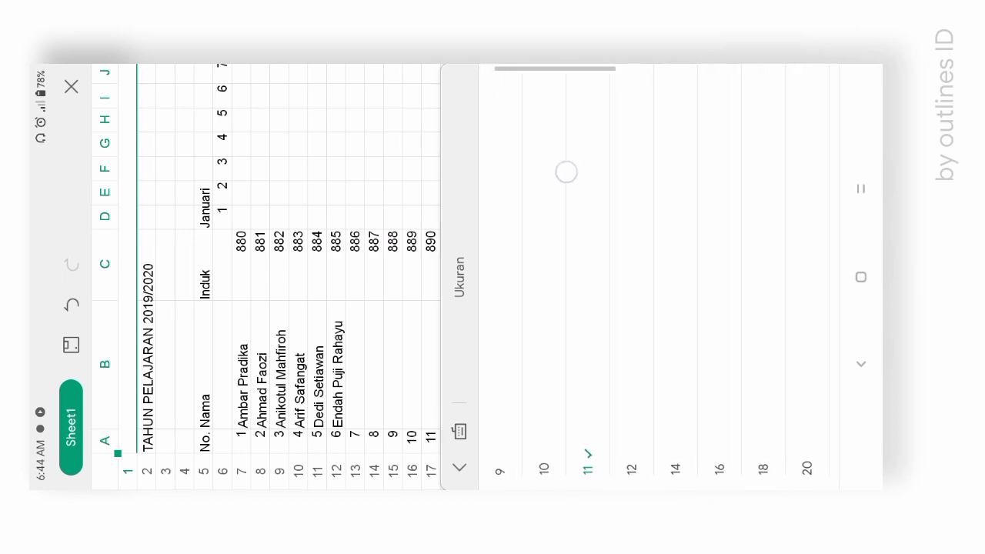
click(675, 238)
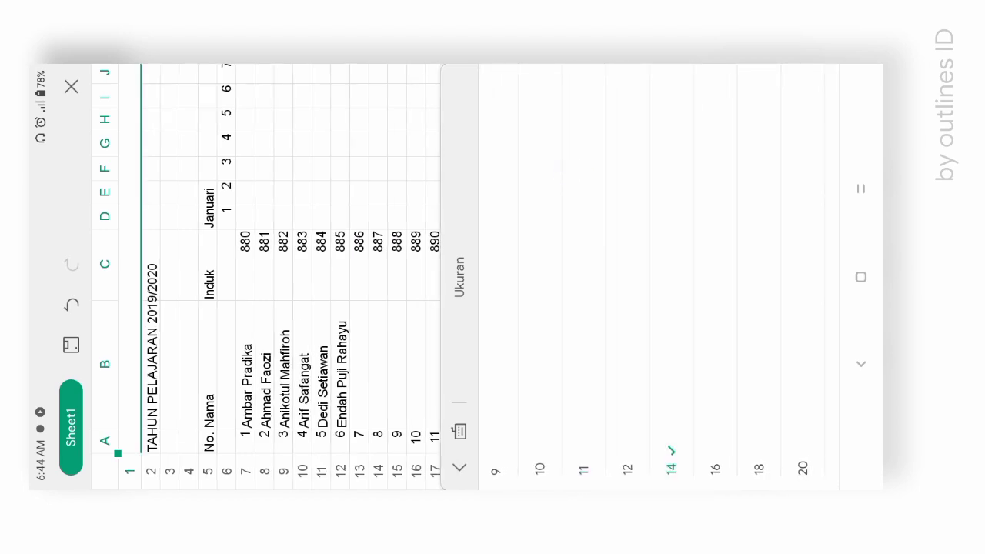
click(860, 363)
Select rows 2–3 from cell A2 across to column AL
click(861, 364)
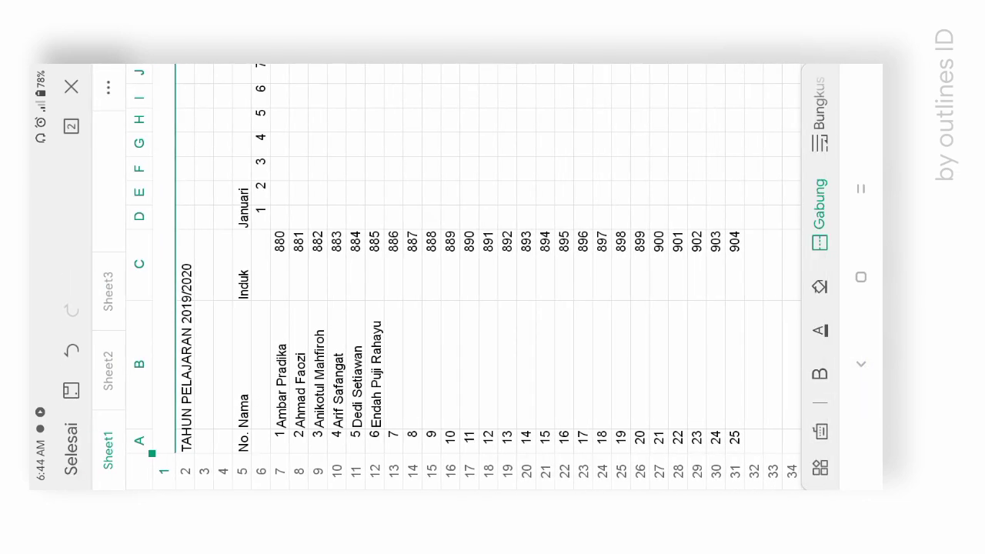
scroll(520, 287, down, 3)
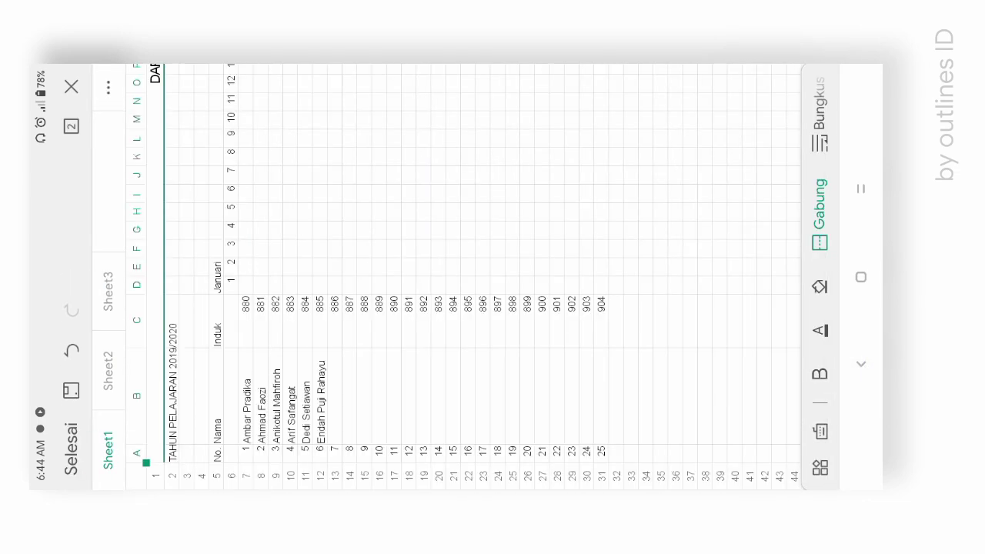
click(172, 454)
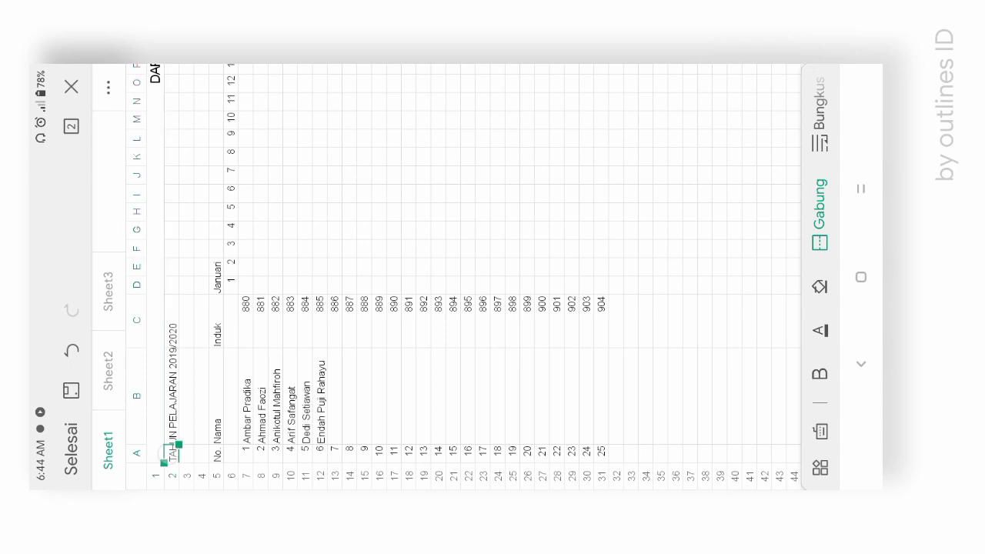
mouse_move(175, 452)
mouse_down()
mouse_move(185, 264)
mouse_move(166, 136)
mouse_up()
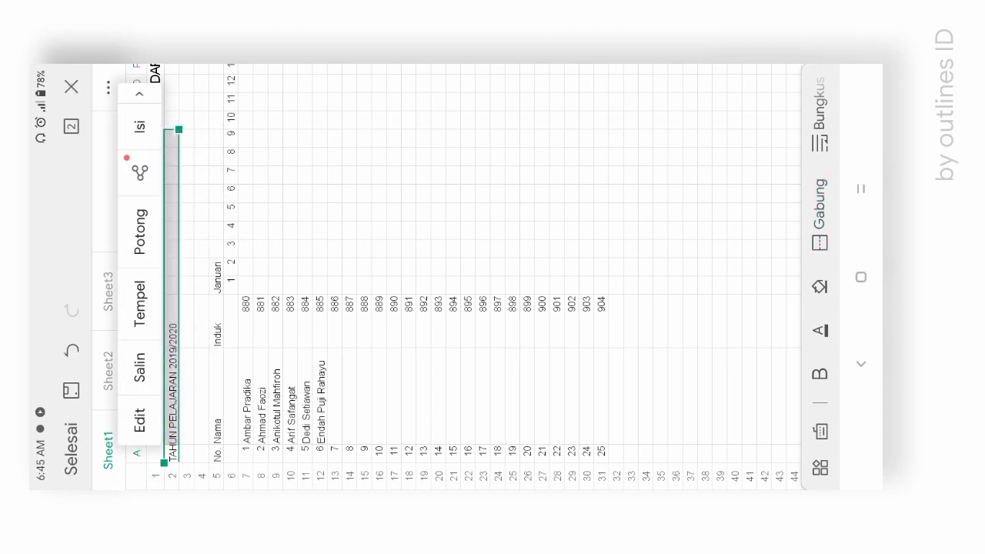
drag(341, 185, 341, 301)
drag(181, 285, 176, 187)
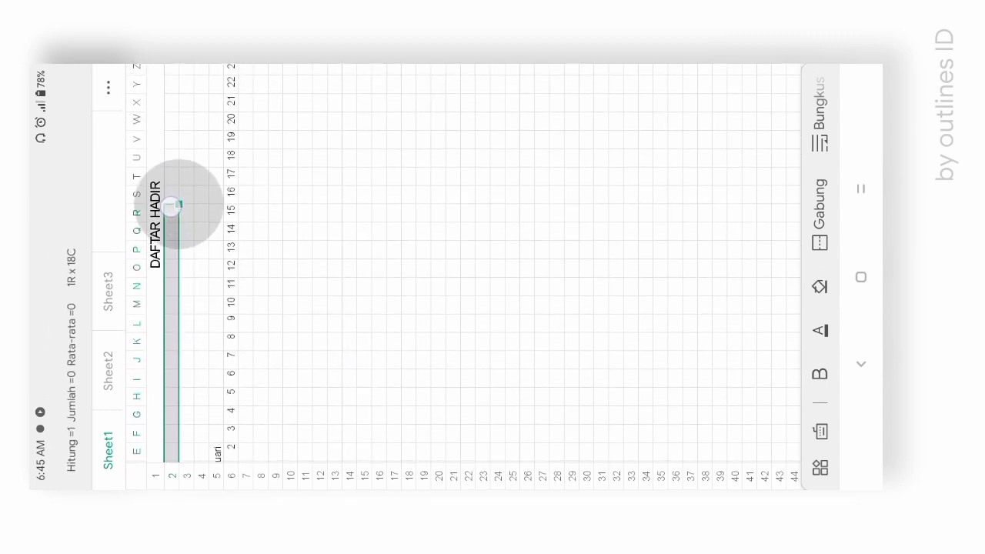
drag(290, 158, 289, 240)
drag(176, 261, 171, 153)
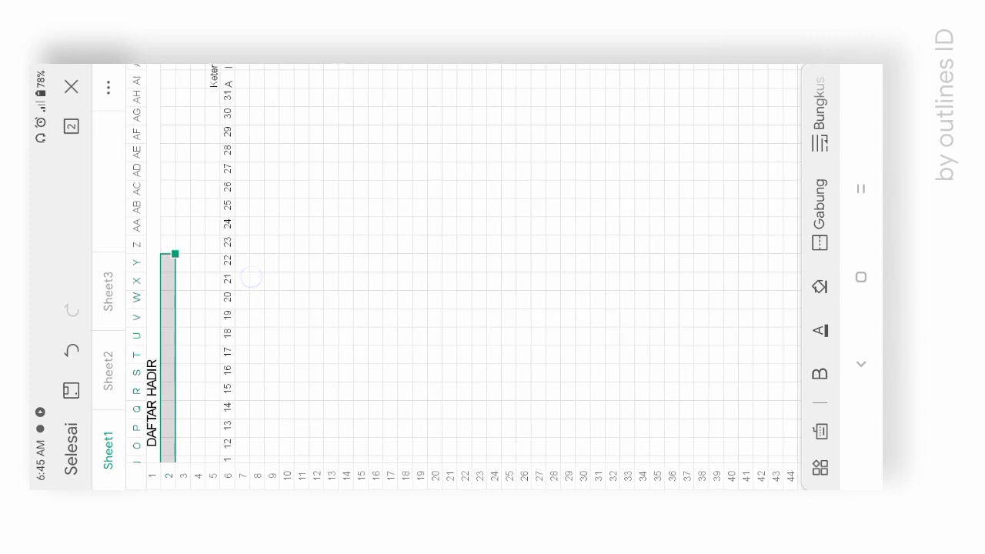
drag(176, 242, 176, 157)
drag(254, 215, 254, 267)
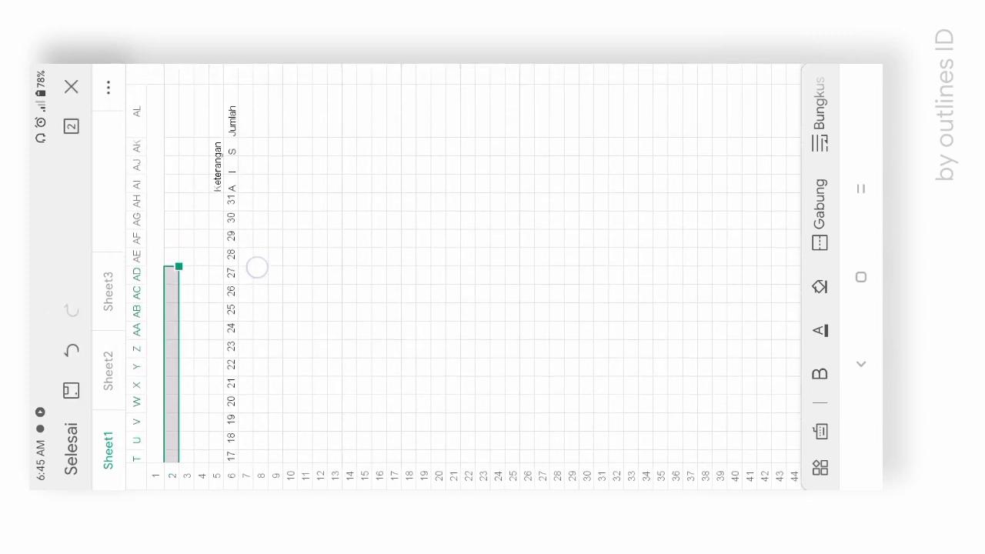
mouse_move(179, 264)
mouse_down()
mouse_move(178, 156)
mouse_move(193, 84)
mouse_move(177, 84)
mouse_up()
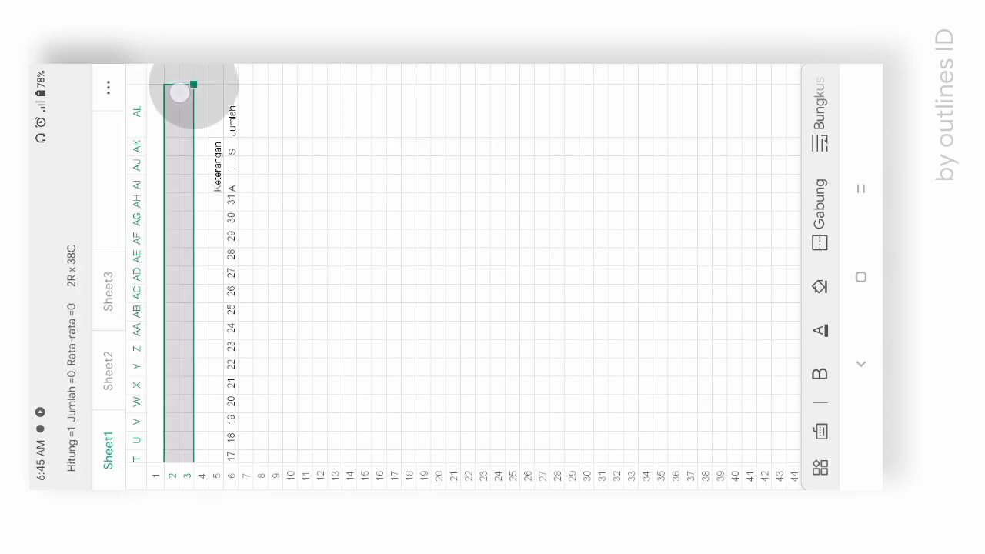
Set TAHUN PELAJARAN 2019/2020 to font size 14, then merge and centre it across the selection
click(819, 466)
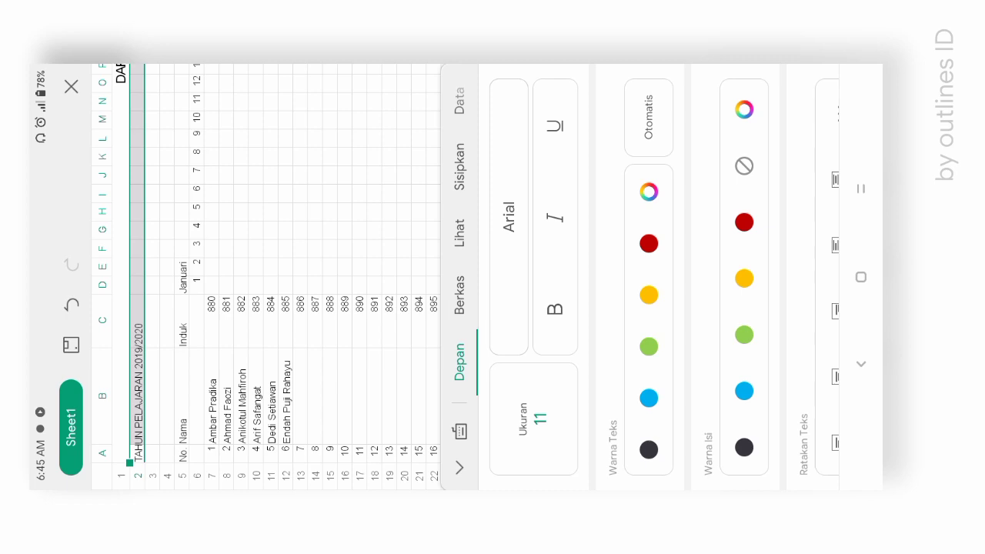
click(539, 398)
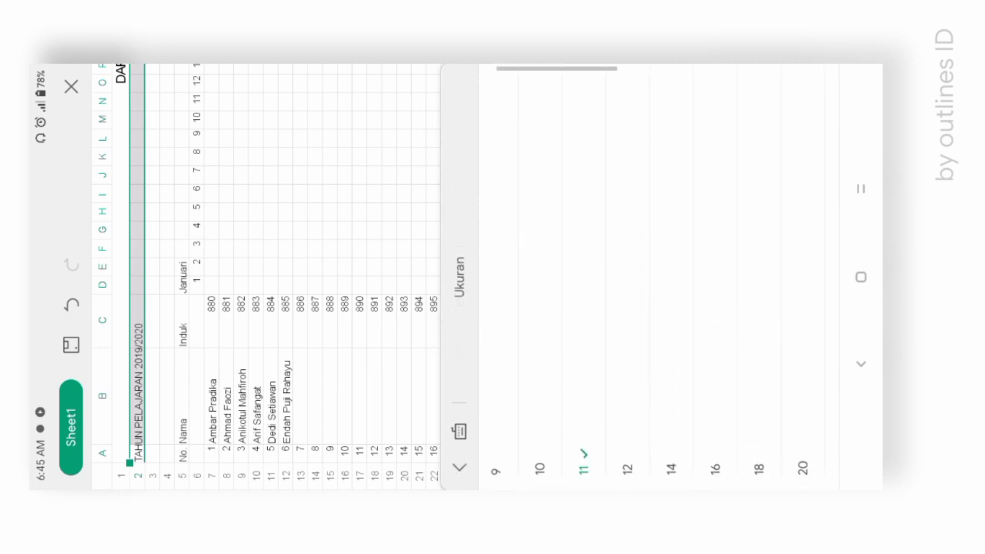
click(671, 307)
click(459, 467)
scroll(659, 276, down, 3)
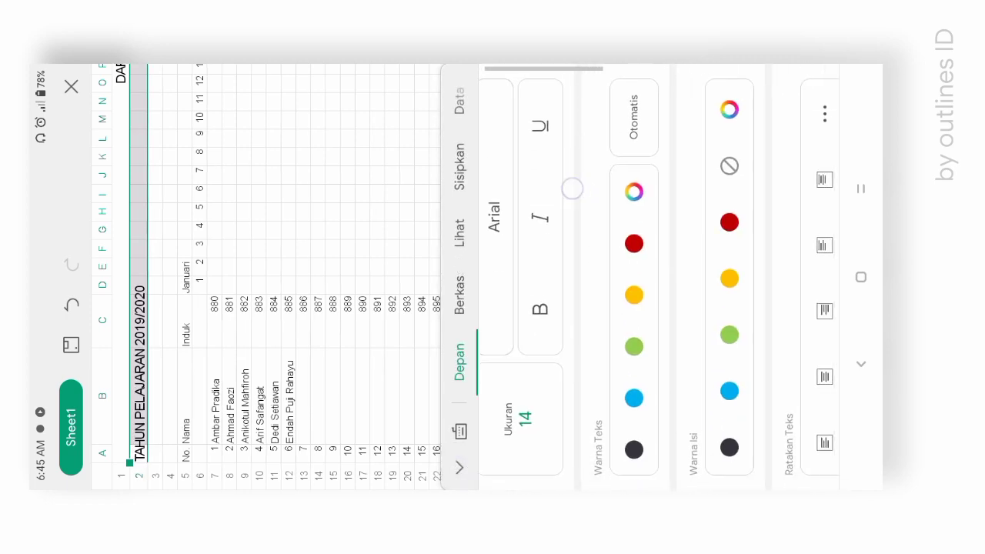
scroll(549, 154, down, 5)
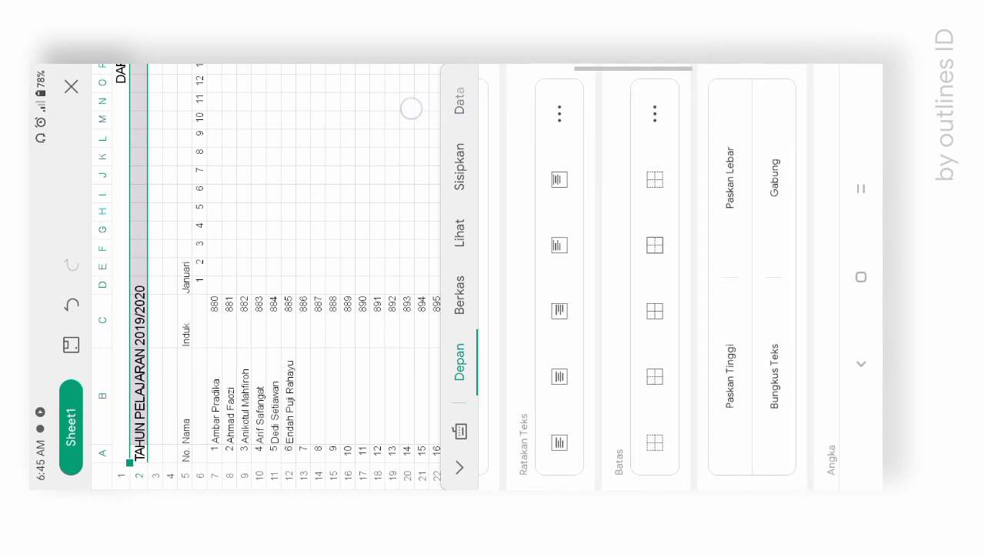
click(754, 140)
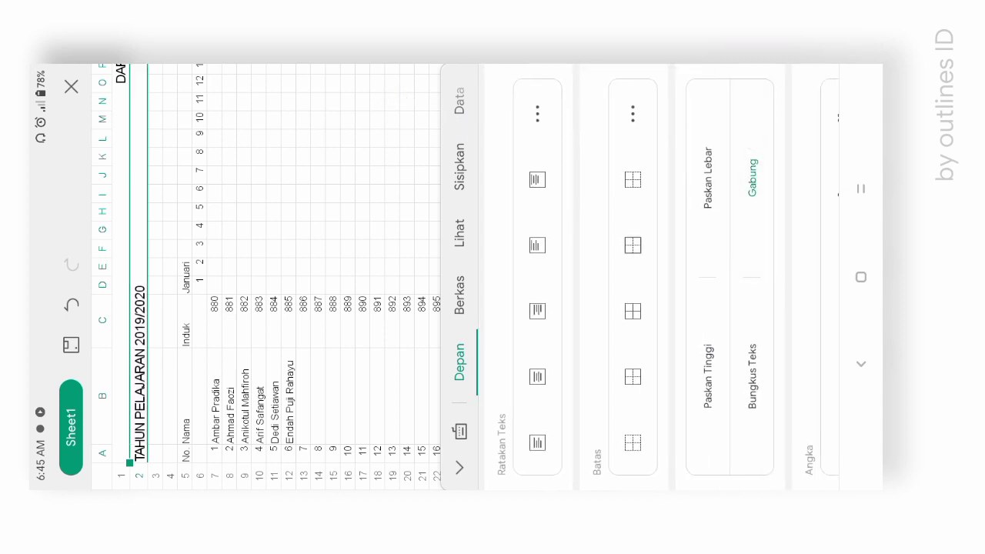
scroll(659, 277, up, 3)
click(654, 377)
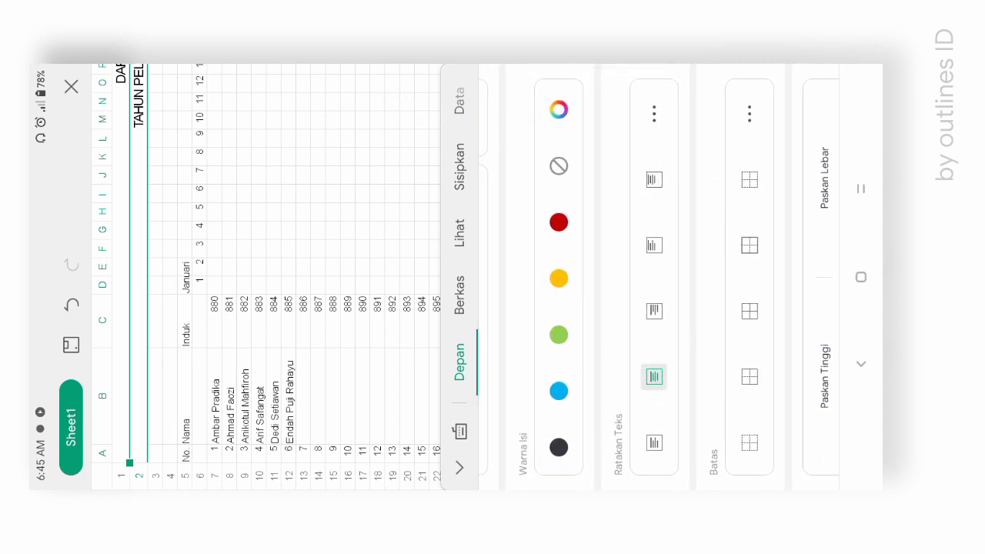
click(459, 467)
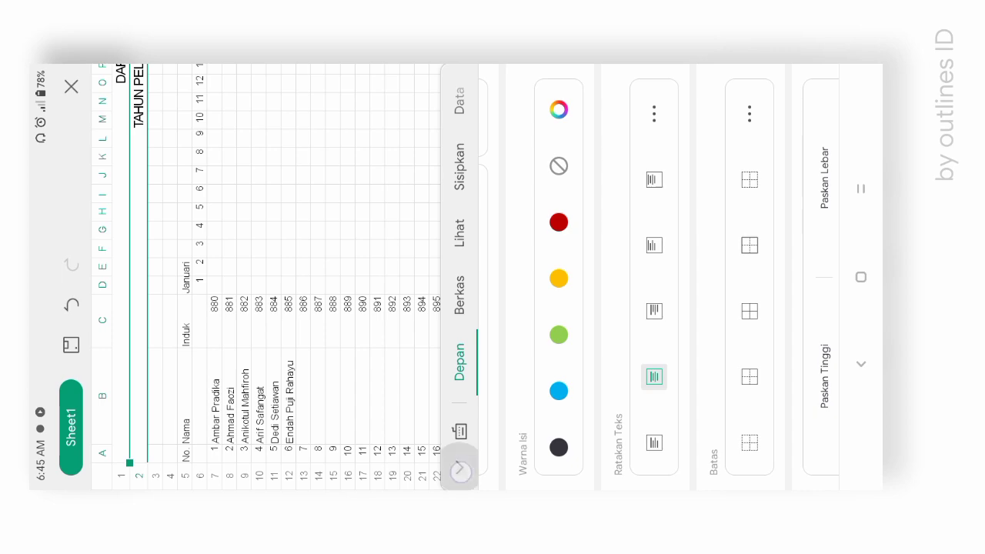
scroll(539, 273, down, 3)
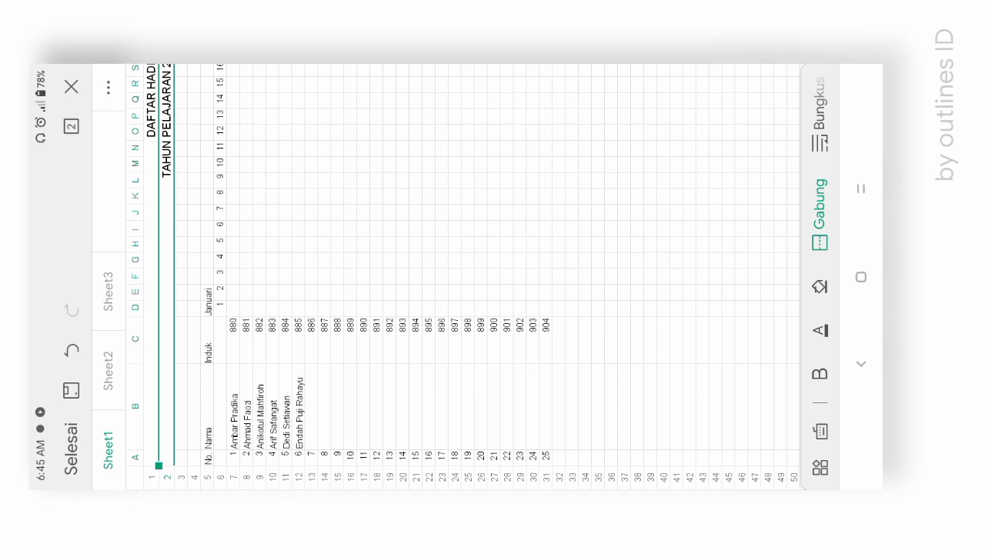
Select from the No. header in A5 across the attendance table body
click(206, 457)
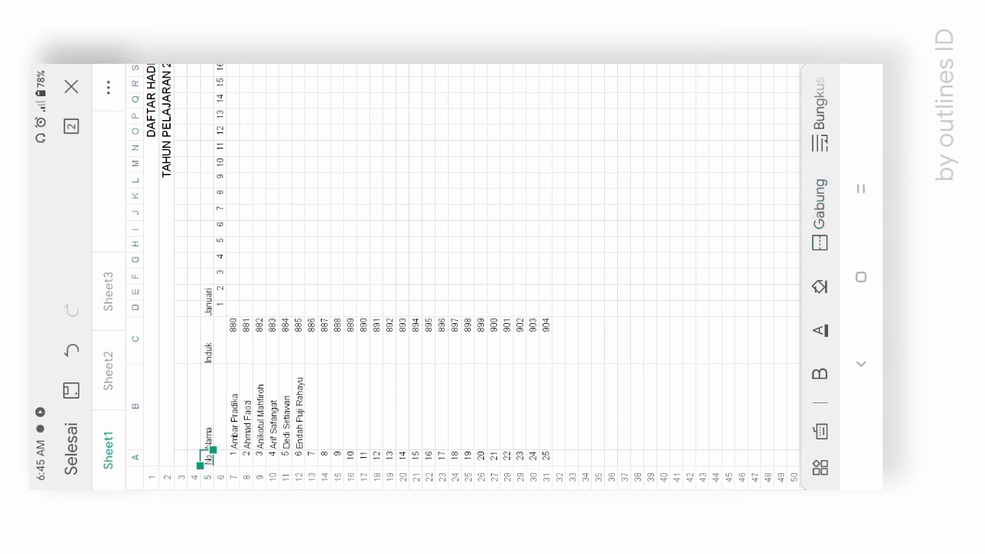
mouse_move(213, 449)
mouse_down()
mouse_move(435, 158)
mouse_move(552, 125)
mouse_up()
Select the whole attendance table from the No. header out to the Keterangan and Jumlah columns
click(615, 204)
drag(616, 205, 616, 333)
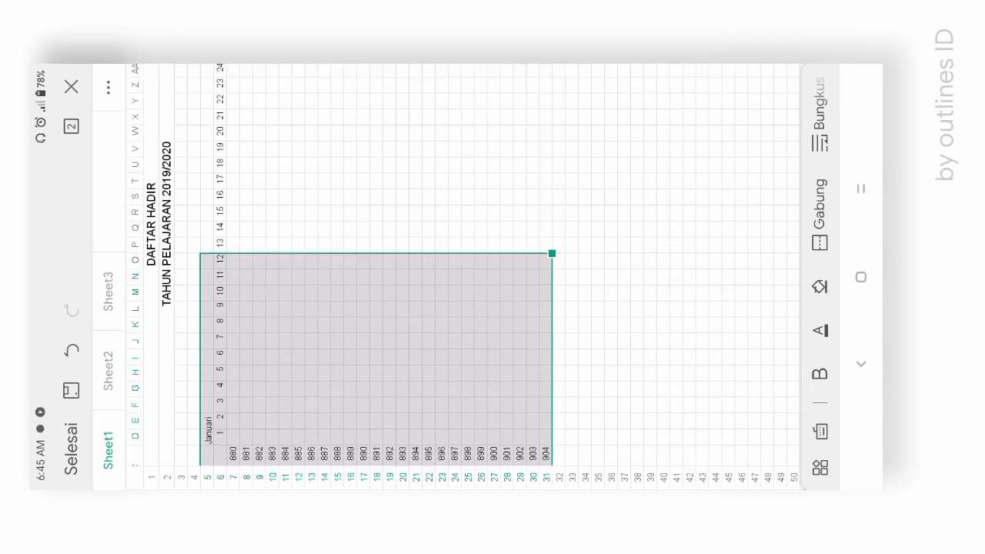
drag(552, 253, 551, 106)
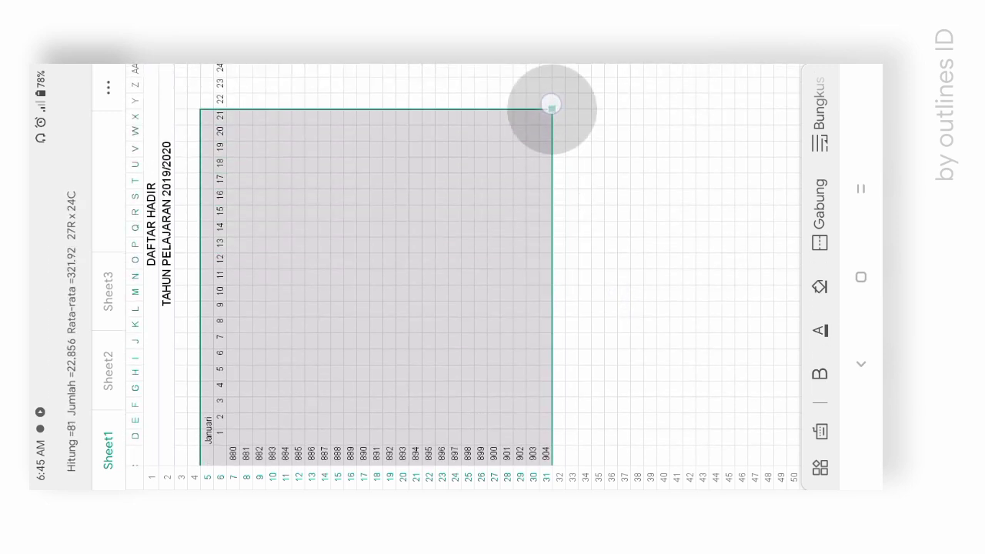
drag(600, 198, 600, 279)
drag(554, 210, 552, 130)
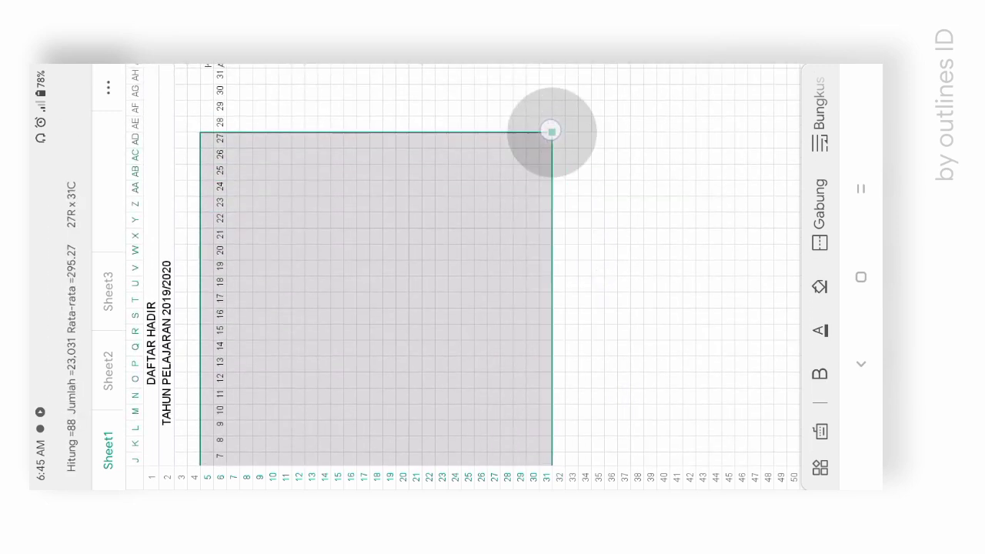
drag(600, 154, 600, 307)
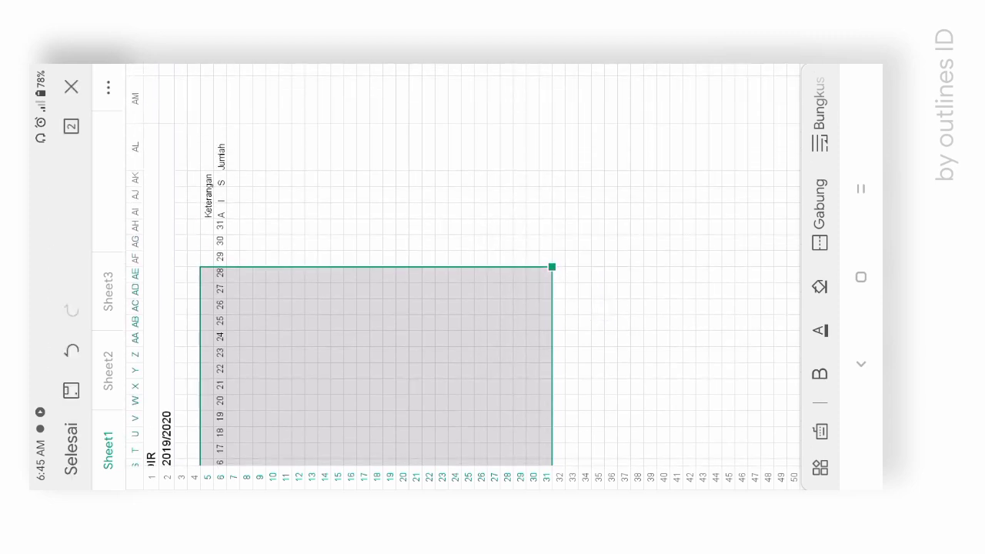
drag(552, 266, 539, 123)
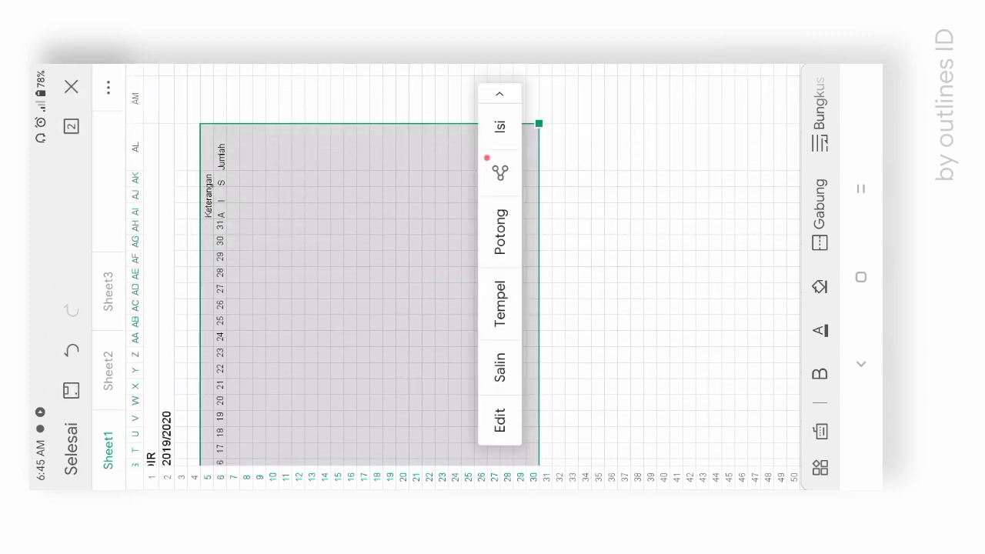
Set the selected table's font size to 12, then clear the selection and close the formatting panel
click(819, 467)
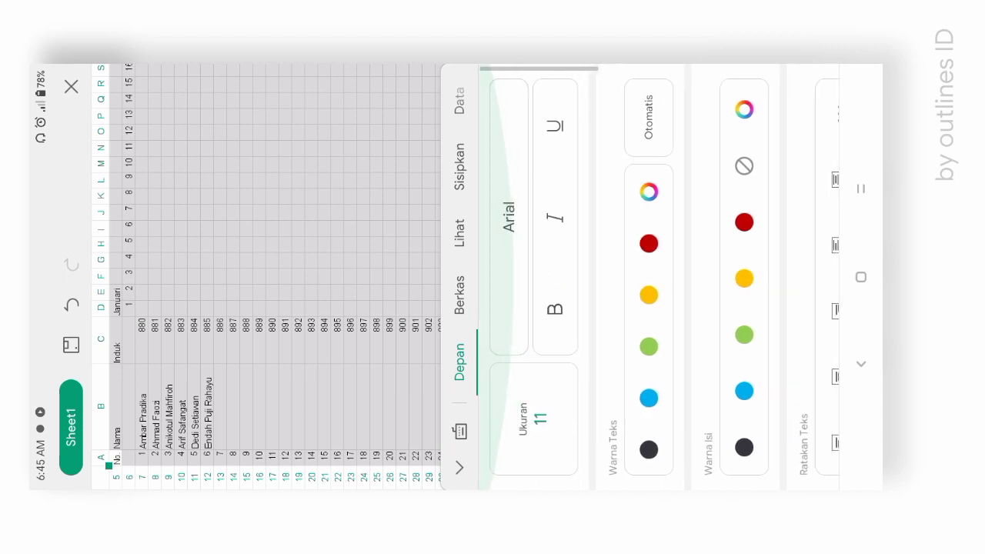
click(539, 408)
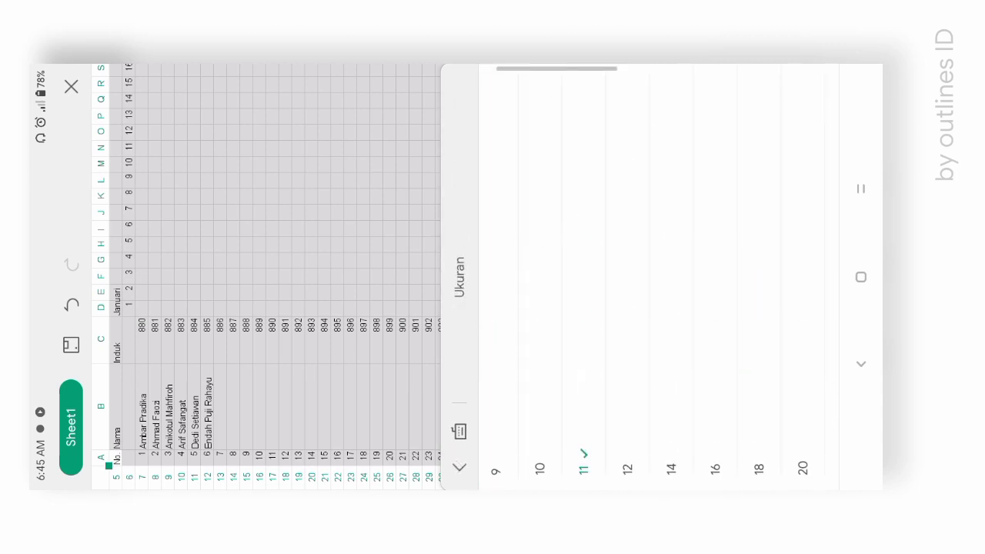
click(629, 271)
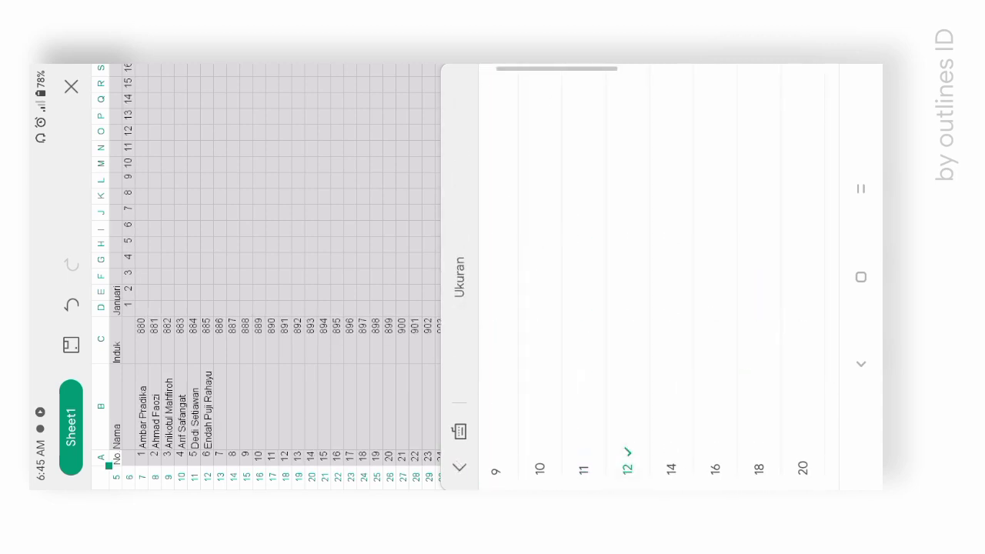
click(459, 466)
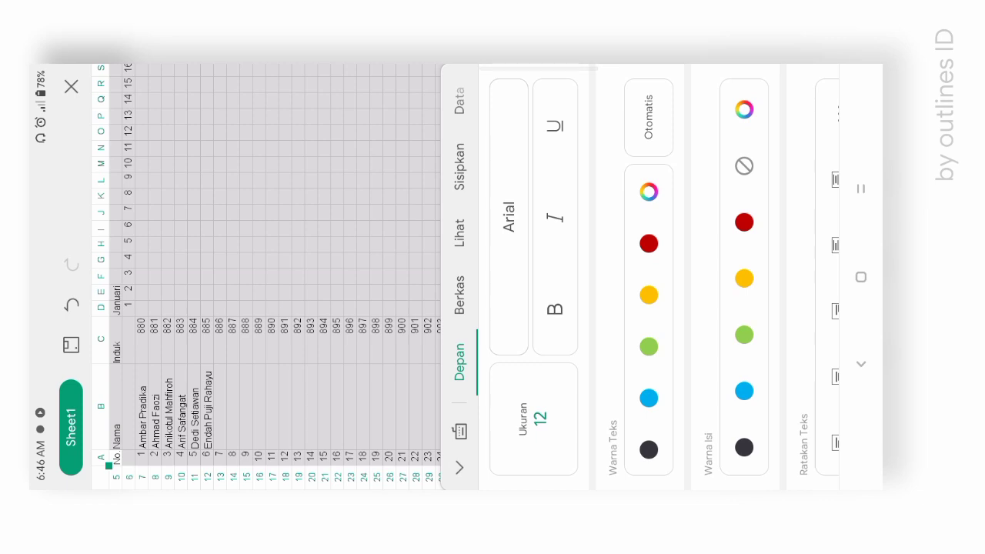
click(292, 313)
click(350, 277)
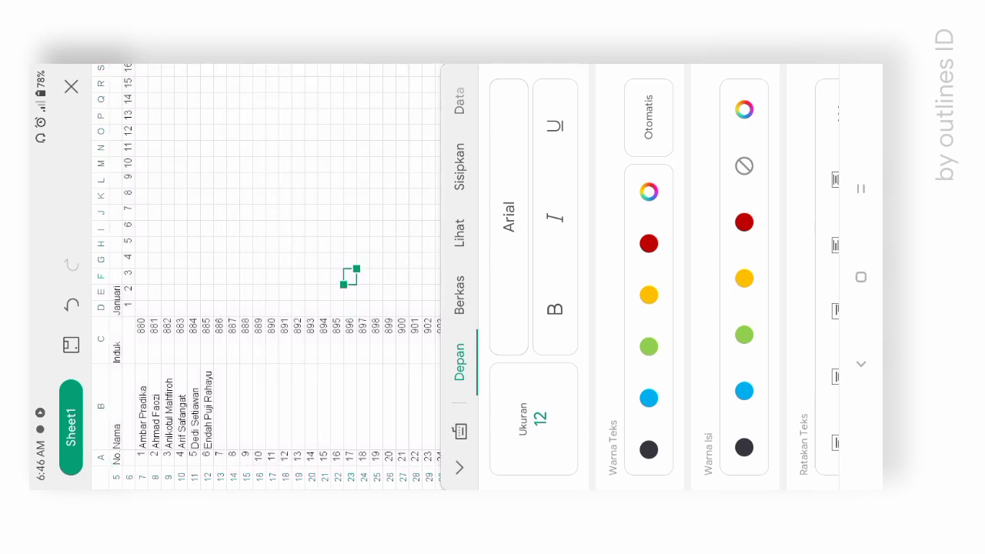
click(860, 363)
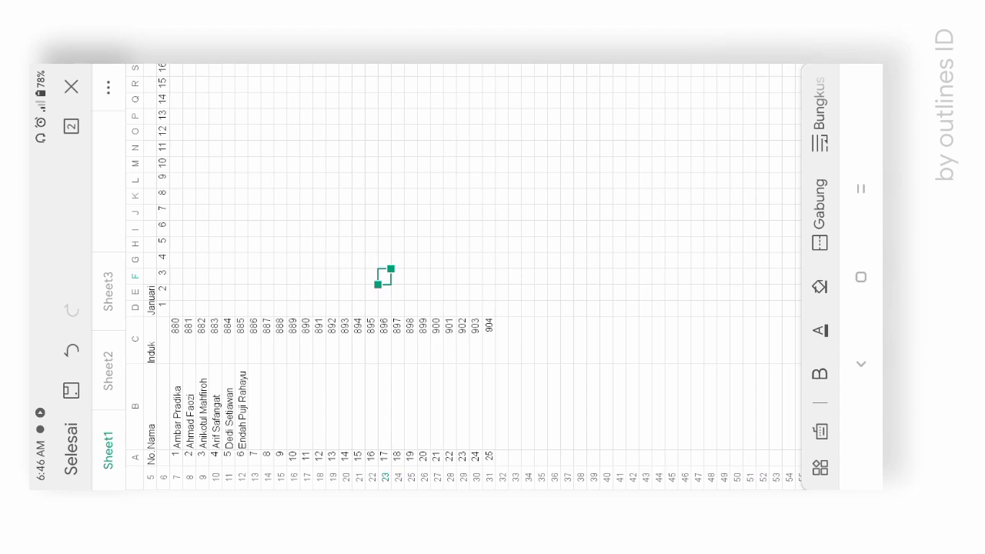
Zoom in and centre the numbers in column A
scroll(400, 330, up, 5)
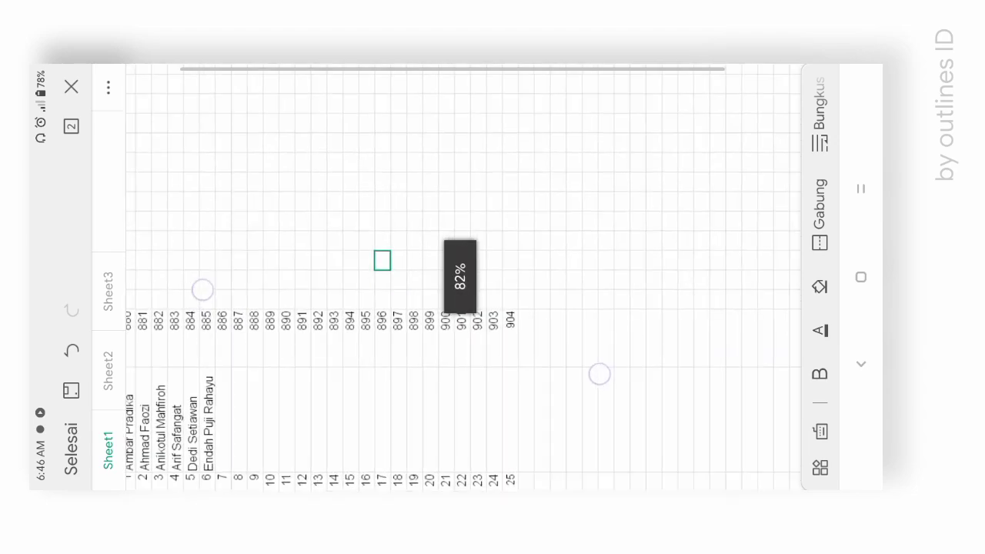
scroll(366, 149, up, 5)
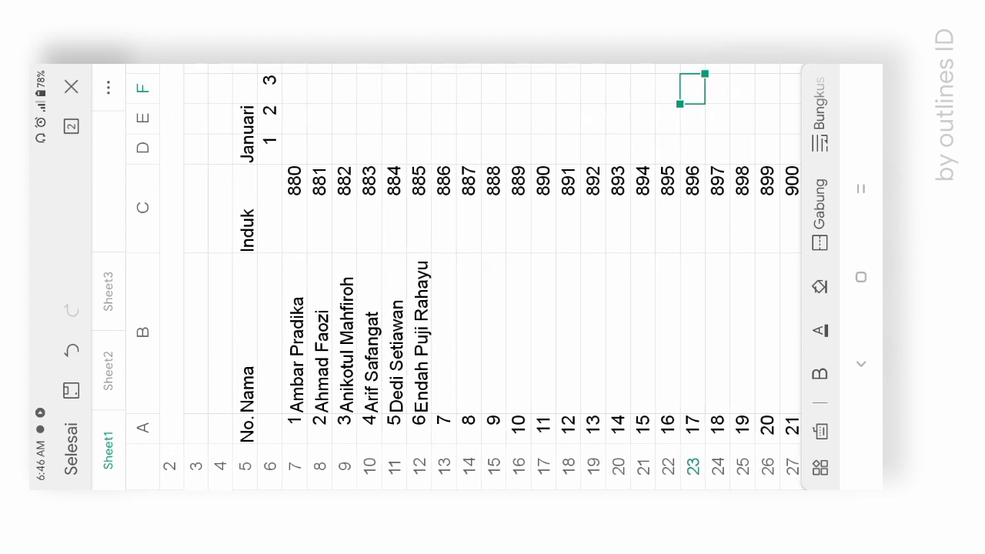
click(142, 426)
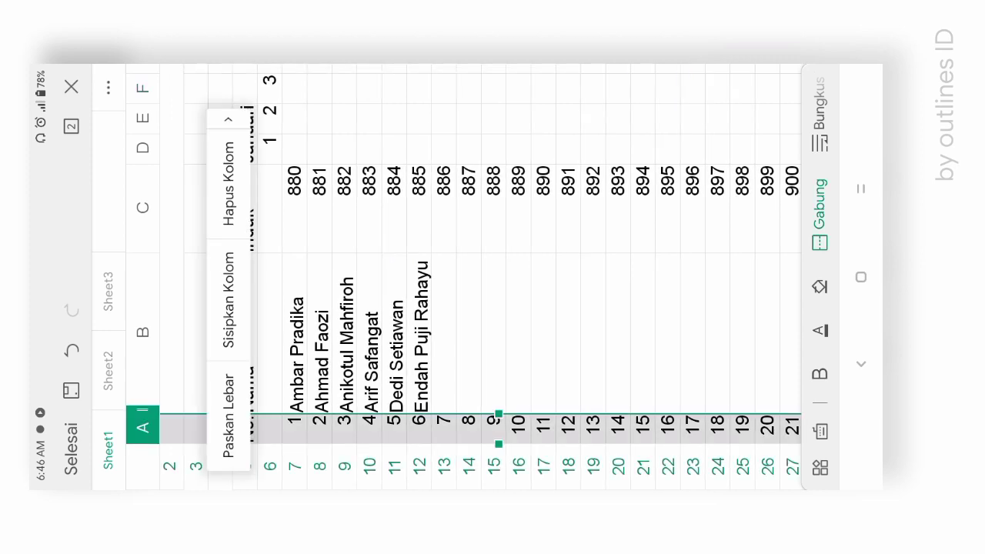
click(819, 467)
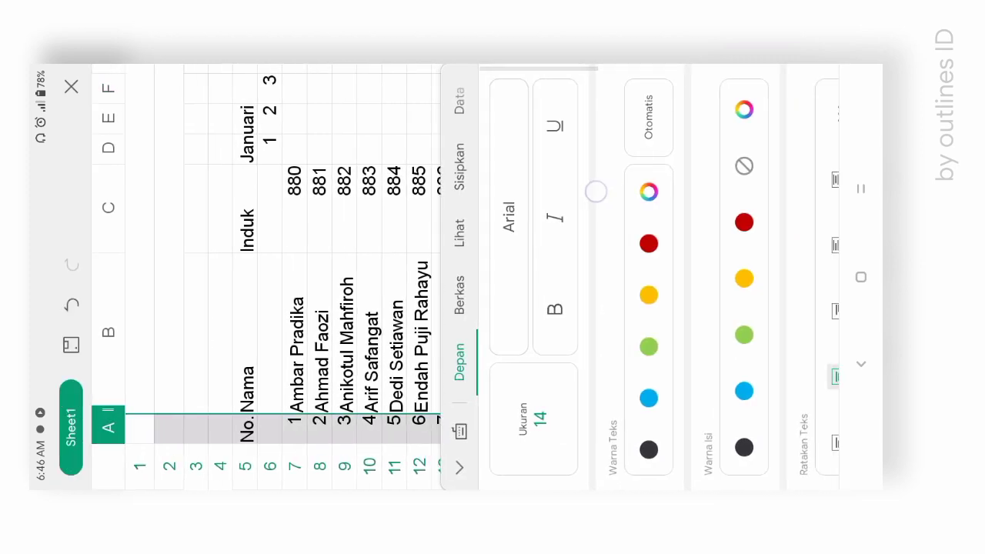
drag(593, 191, 534, 161)
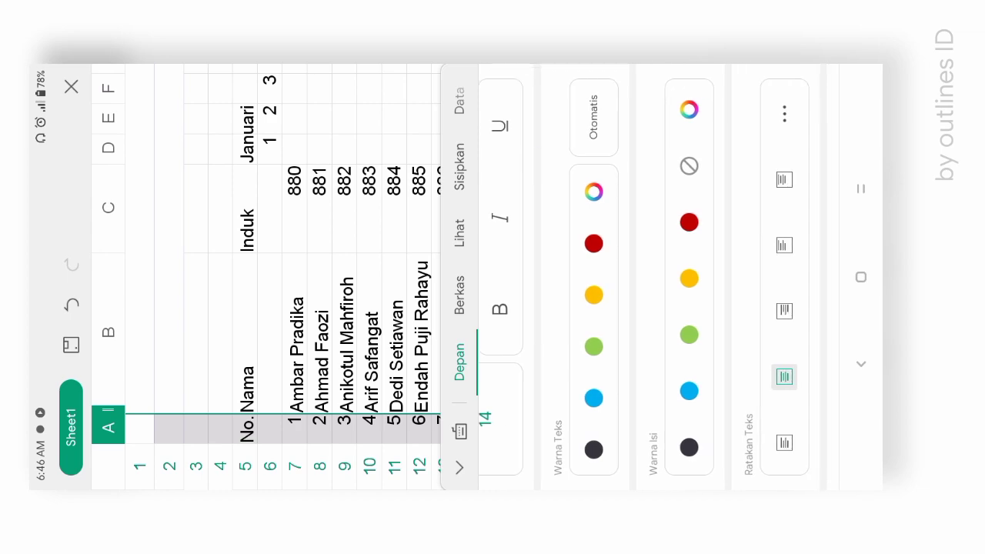
click(784, 376)
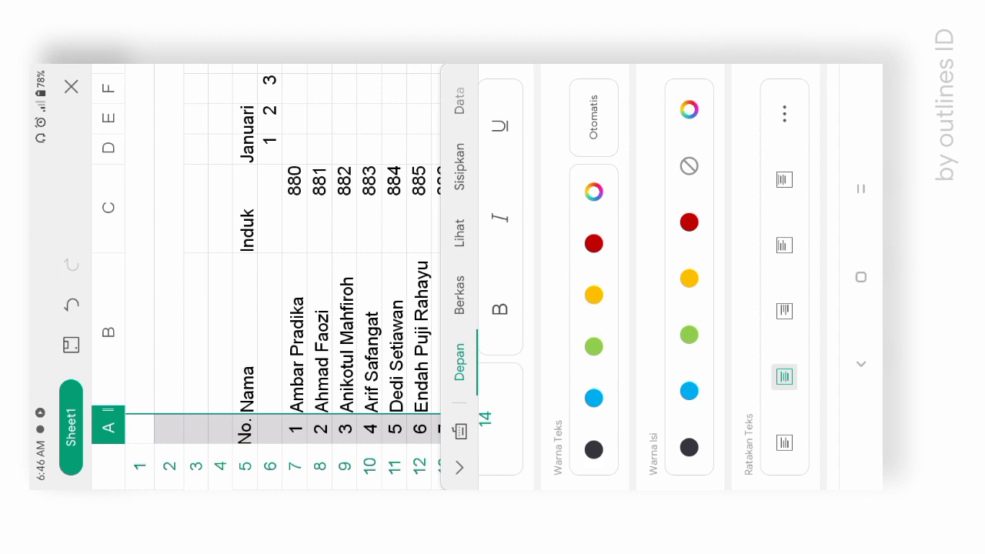
Select the No. header cells A5 and A6
click(230, 370)
click(247, 431)
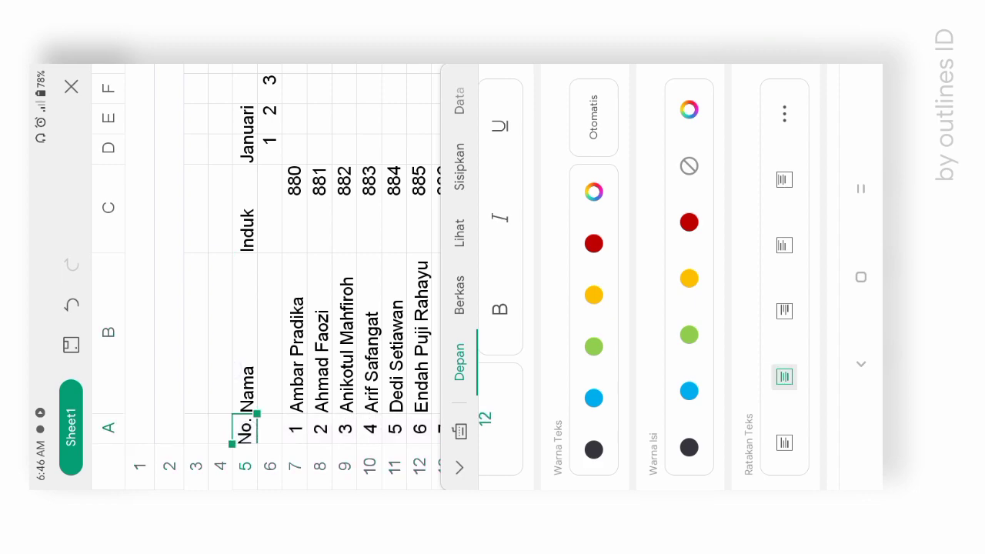
drag(257, 414, 275, 414)
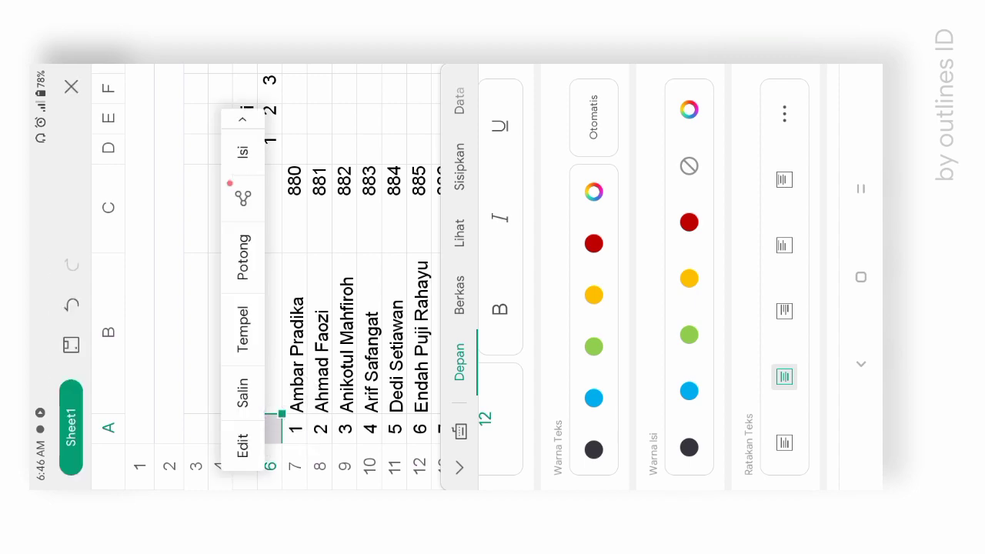
Merge the No. header across A5:A6 and adjust column A's width
drag(743, 439, 506, 459)
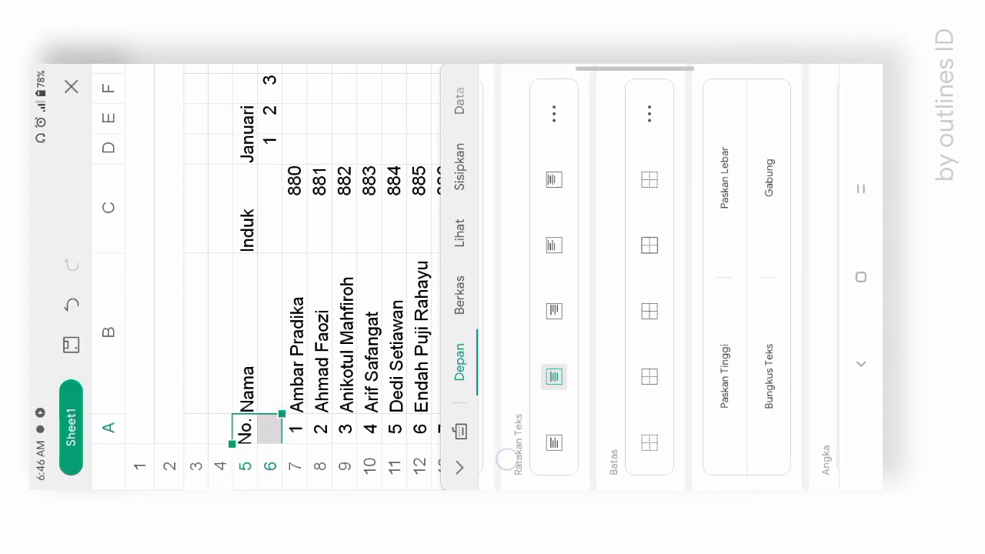
click(770, 147)
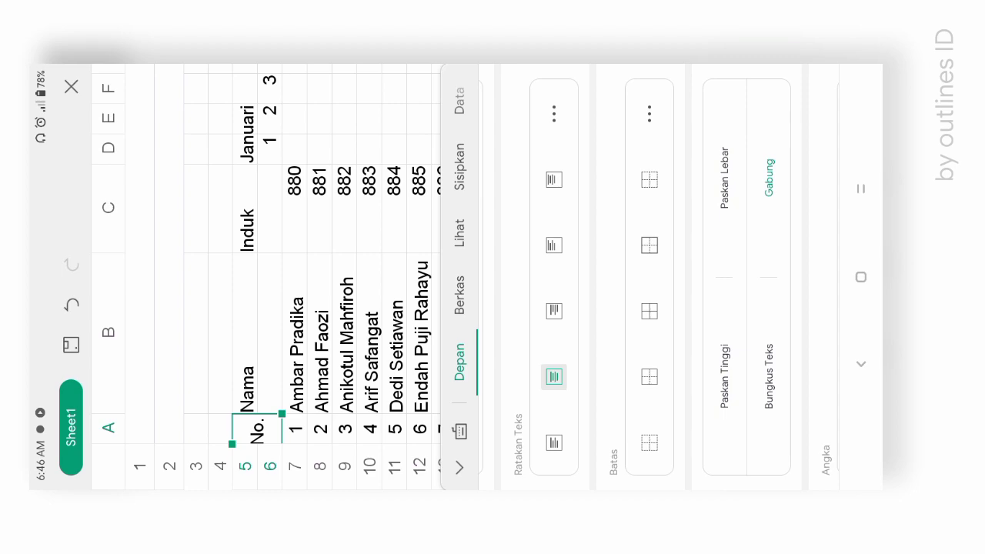
click(107, 427)
drag(109, 420, 108, 403)
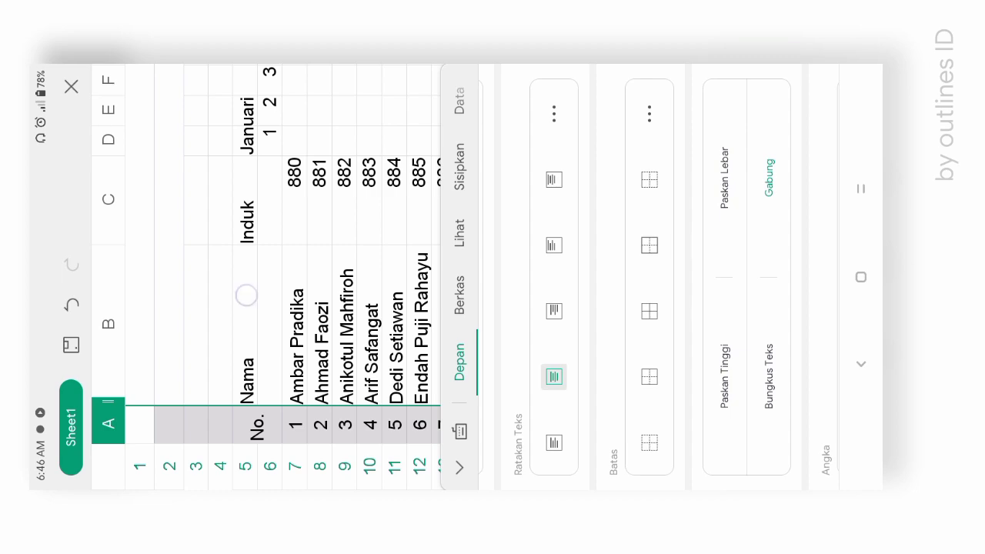
Merge the Nama header across B5:B6 and Induk across C5:C6, each vertically centred
click(246, 294)
drag(256, 245, 282, 244)
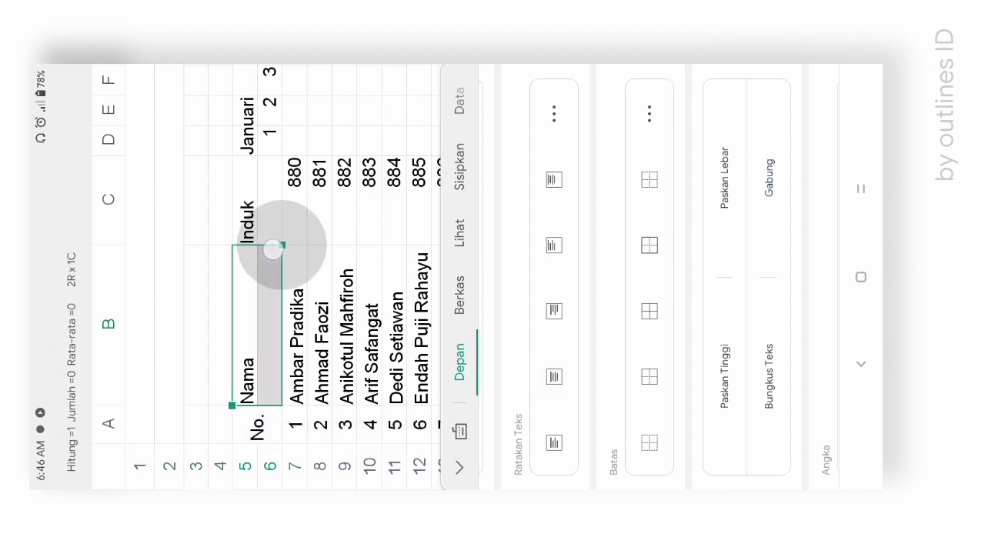
click(769, 177)
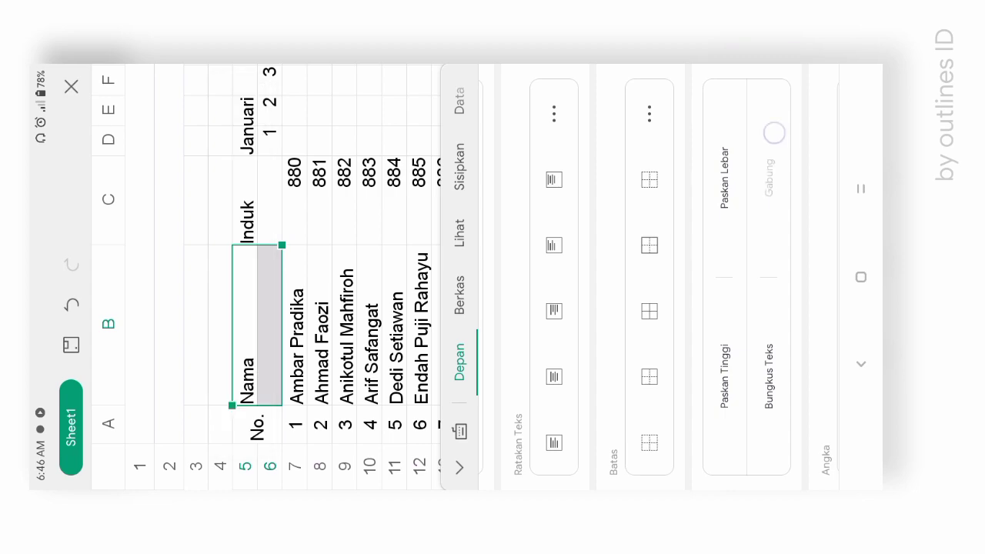
drag(646, 430, 700, 430)
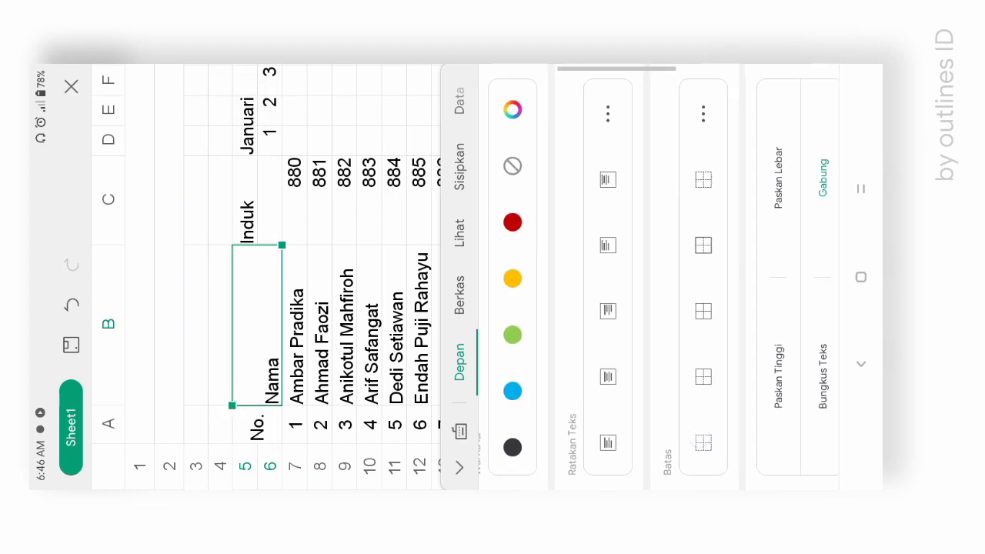
click(607, 376)
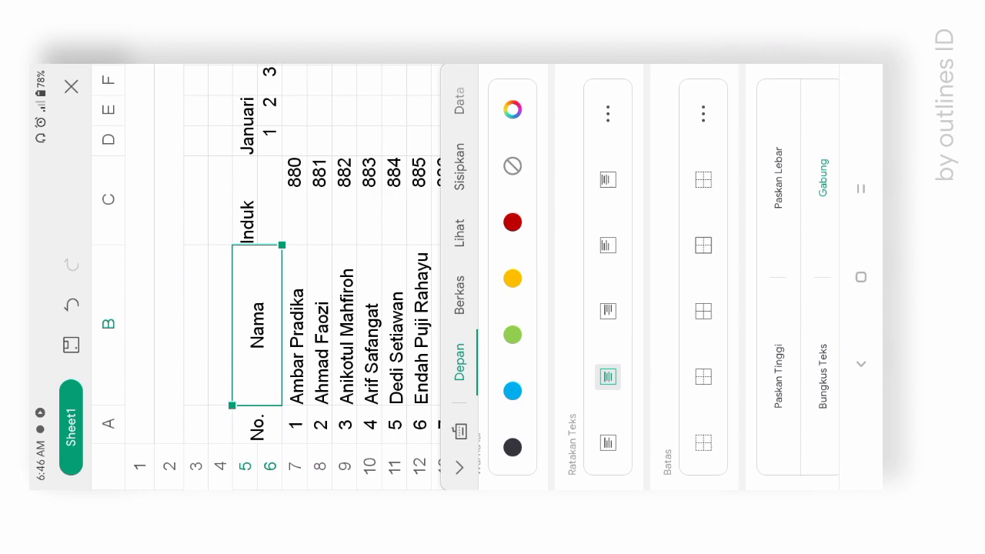
click(247, 191)
click(257, 173)
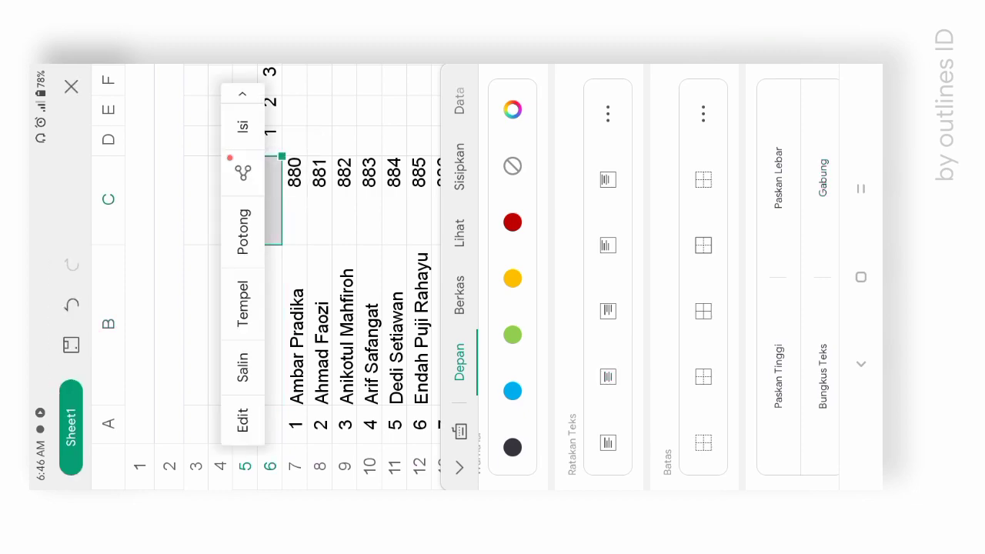
click(821, 177)
click(607, 376)
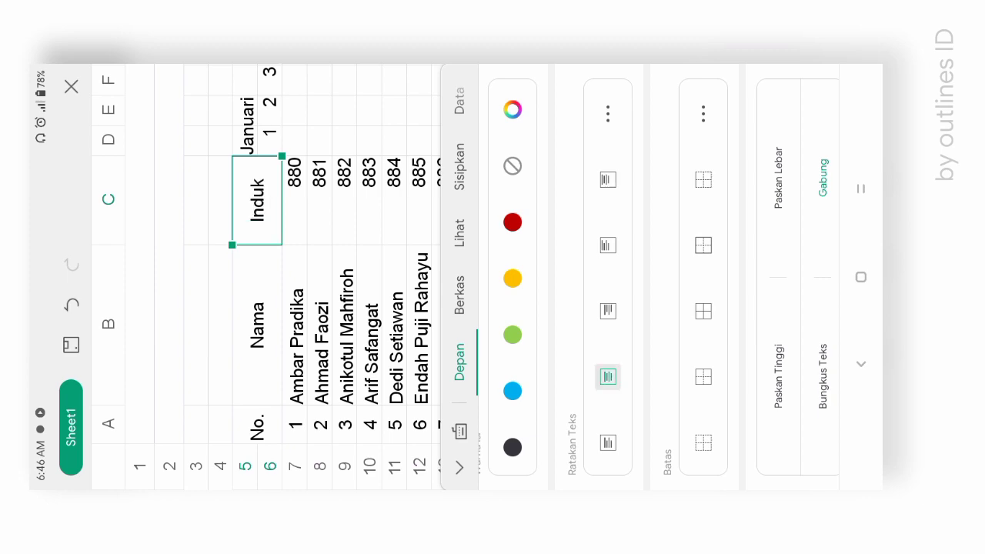
Adjust the width of column B
scroll(277, 277, down, 2)
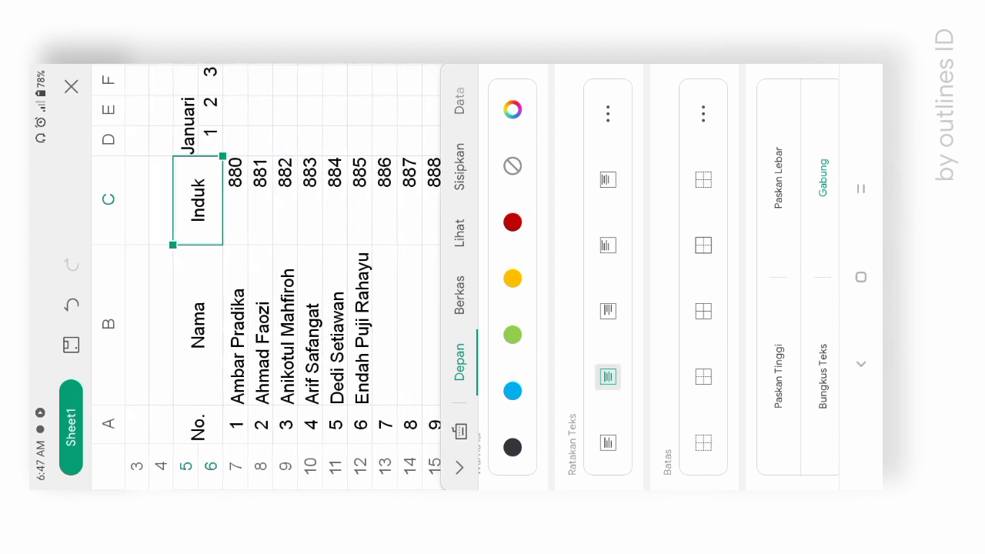
click(107, 323)
drag(108, 244, 108, 218)
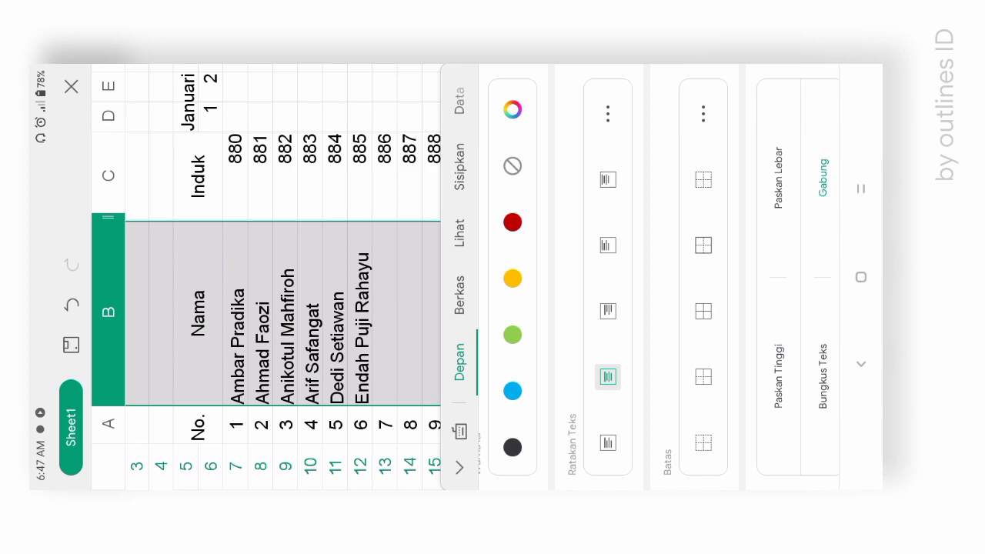
click(108, 162)
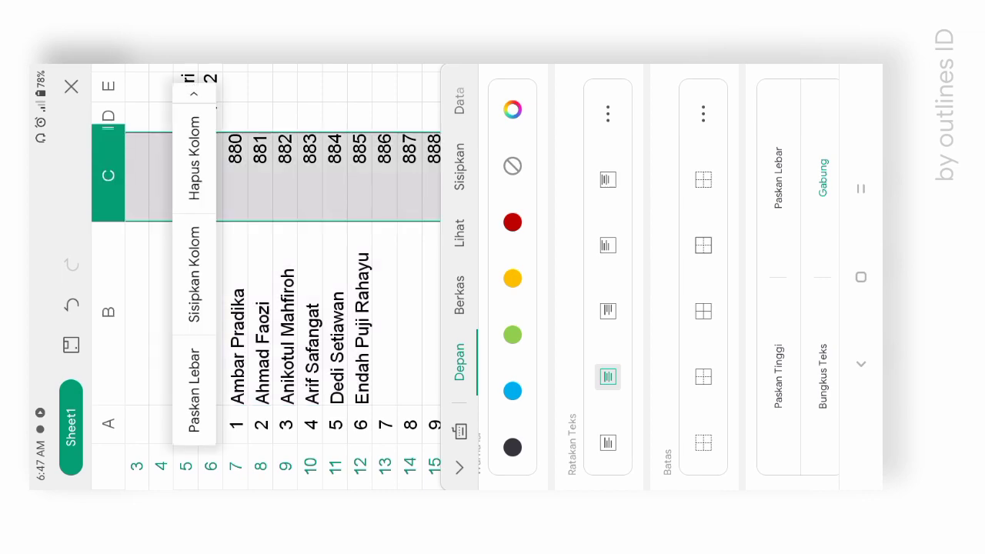
click(608, 376)
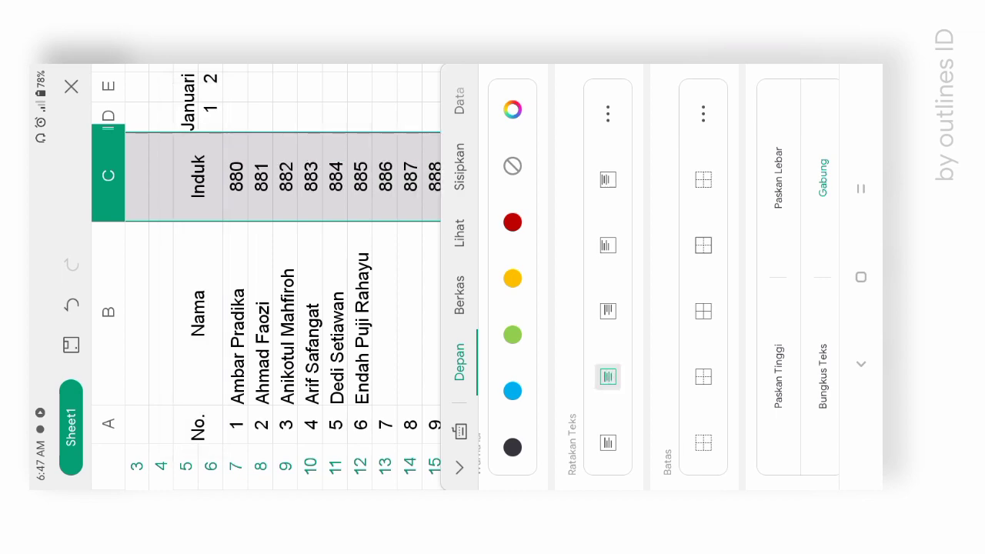
drag(341, 136, 347, 246)
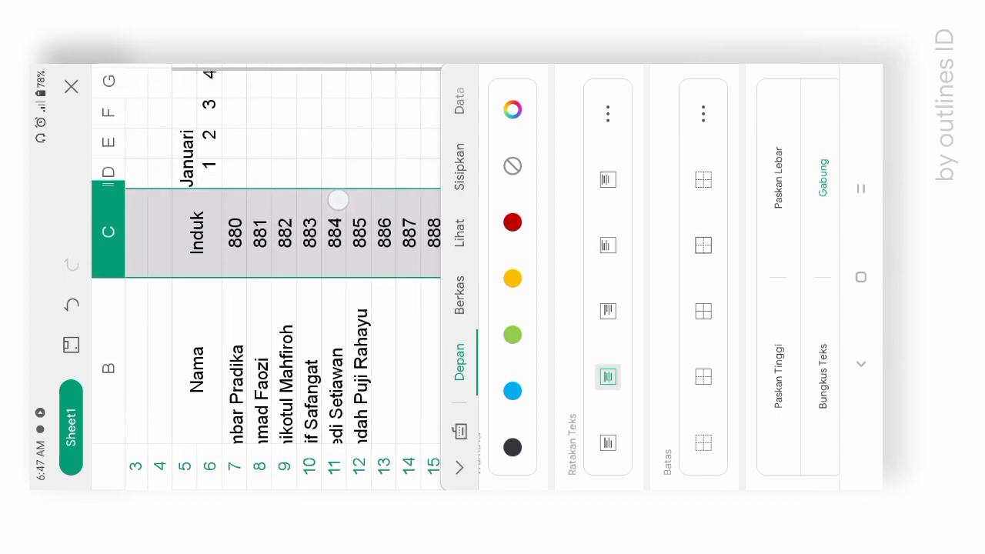
drag(277, 231, 281, 127)
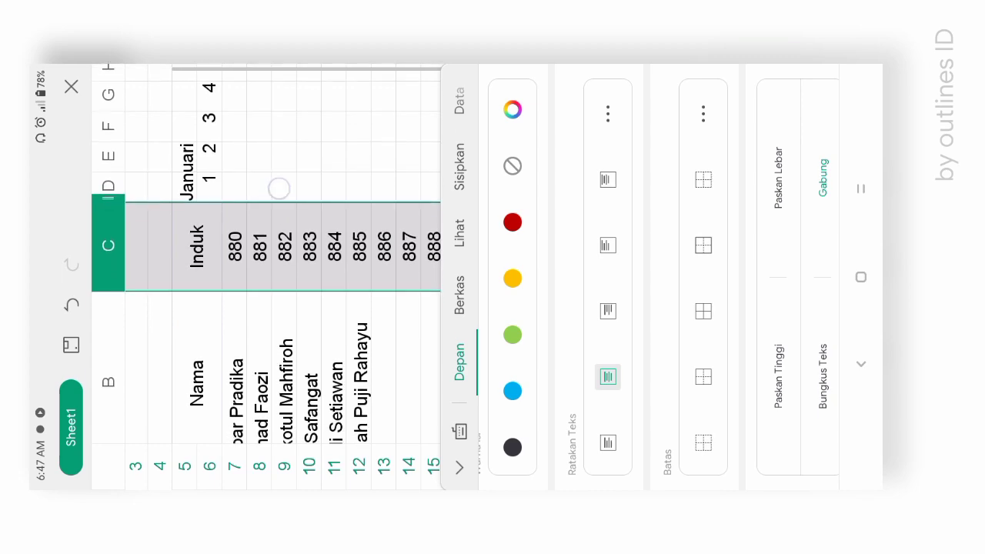
drag(259, 258, 260, 220)
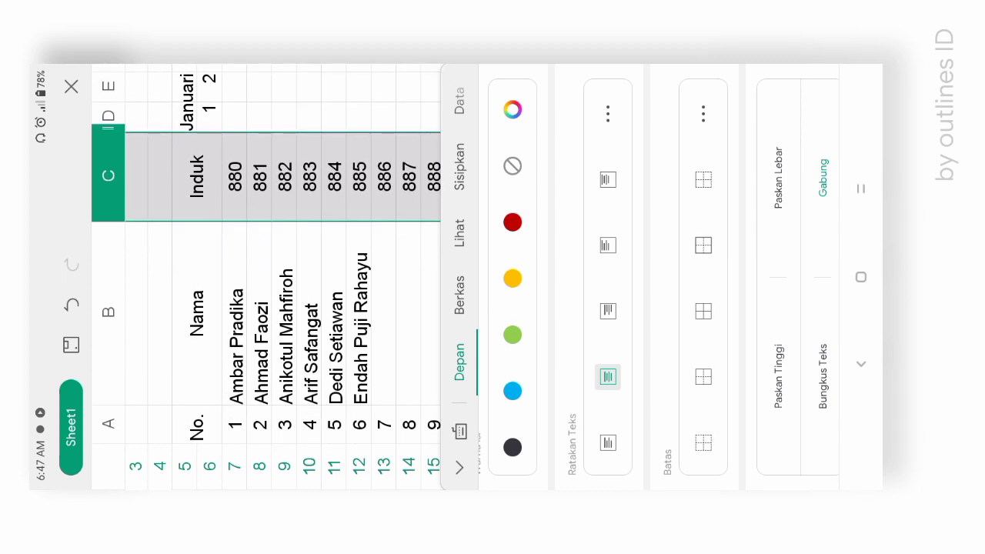
click(209, 465)
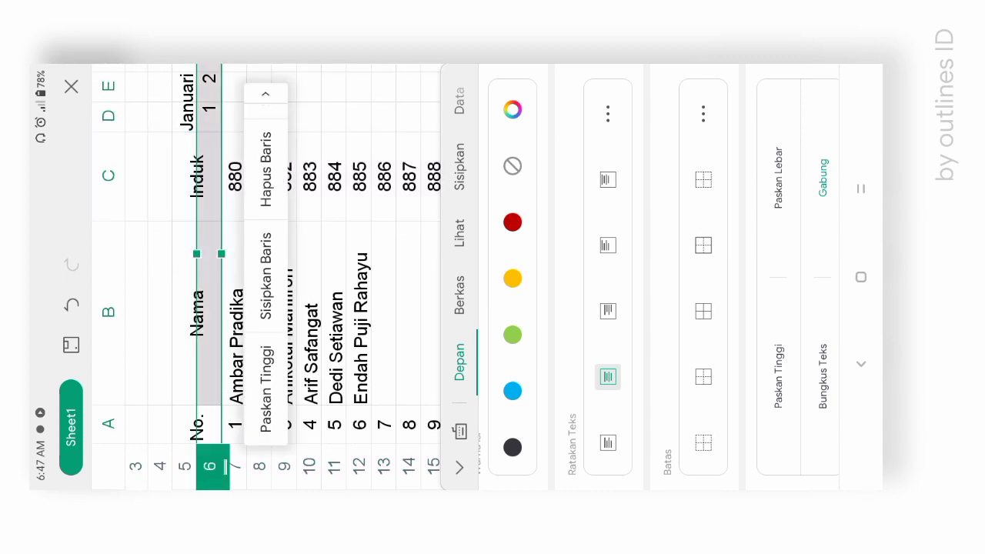
key(Escape)
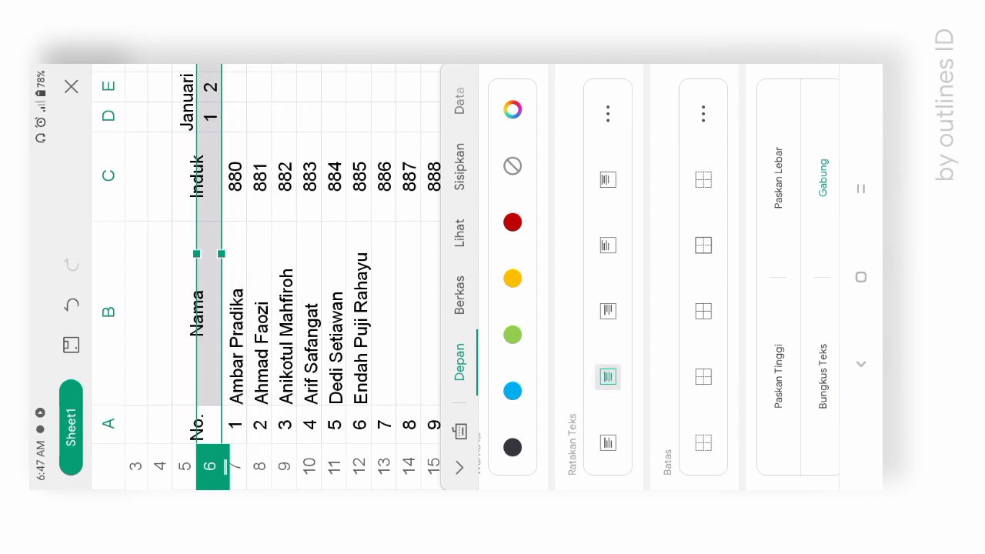
drag(355, 133, 347, 236)
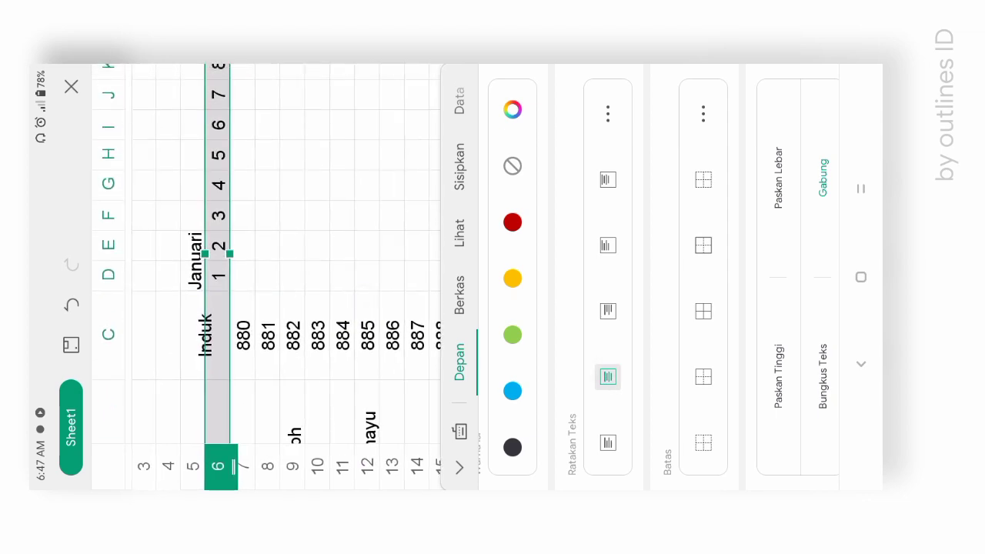
Select from the Januari cell D5 along row 5 to the day 31 column AH5
click(189, 277)
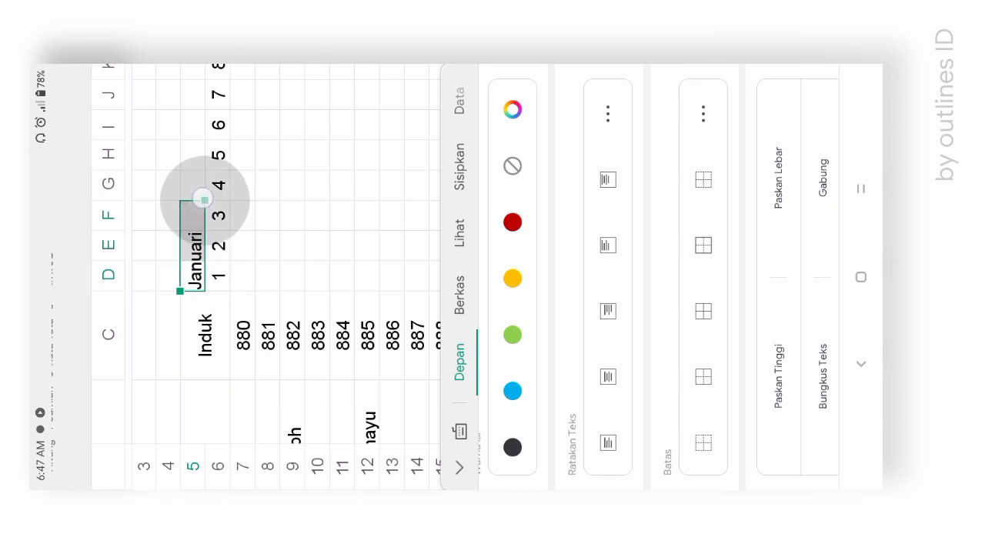
drag(204, 261, 203, 170)
drag(293, 257, 292, 394)
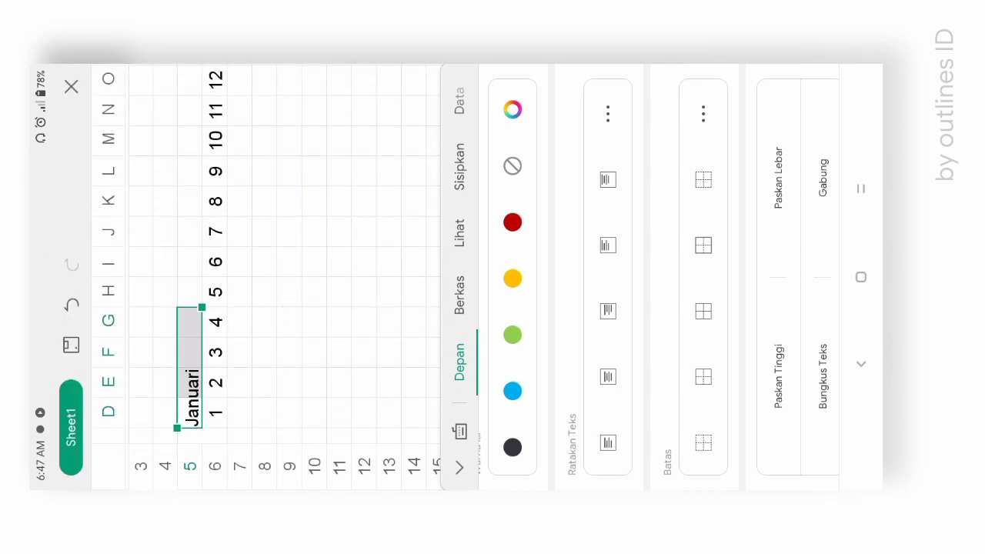
drag(201, 307, 203, 98)
drag(290, 200, 289, 274)
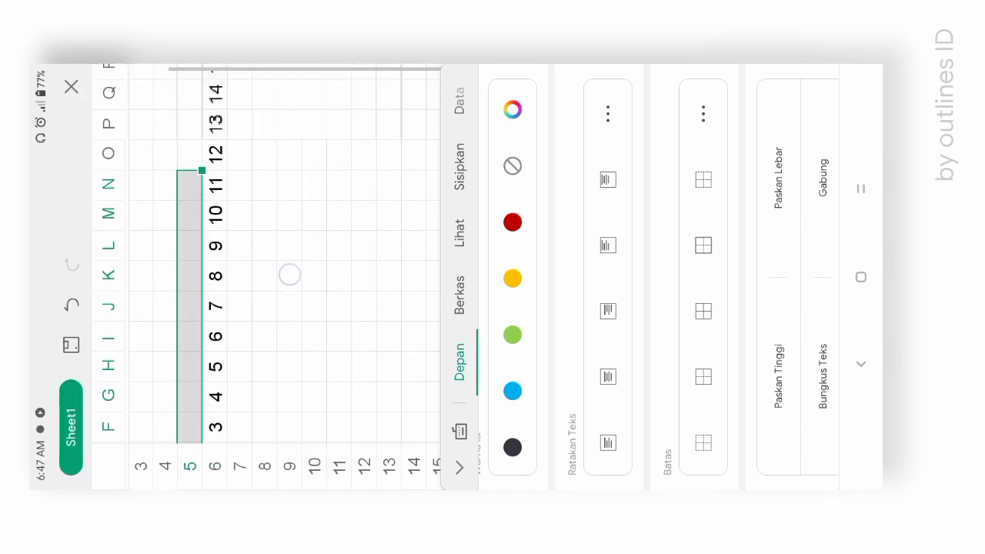
drag(197, 236, 198, 88)
drag(284, 190, 288, 385)
drag(201, 331, 192, 104)
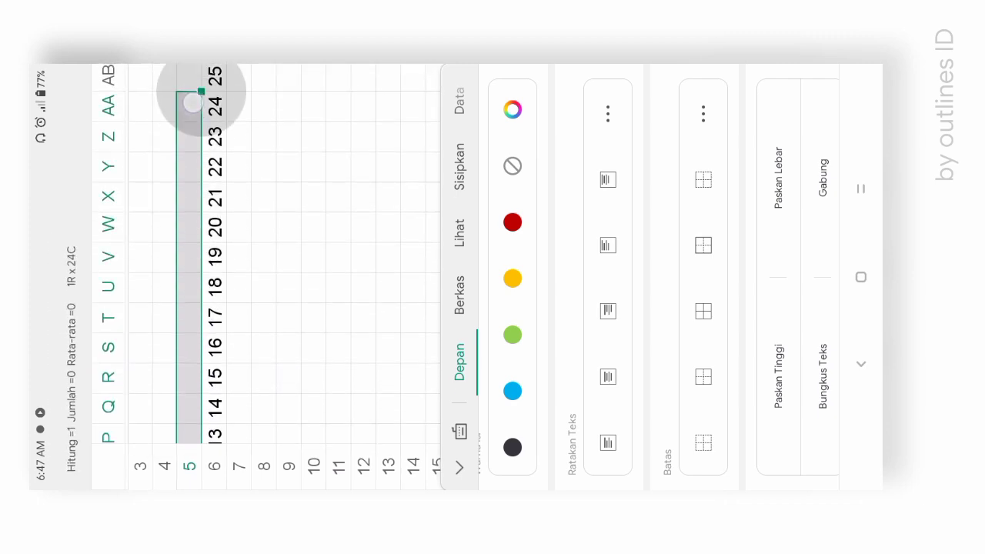
drag(276, 230, 293, 374)
drag(202, 249, 199, 175)
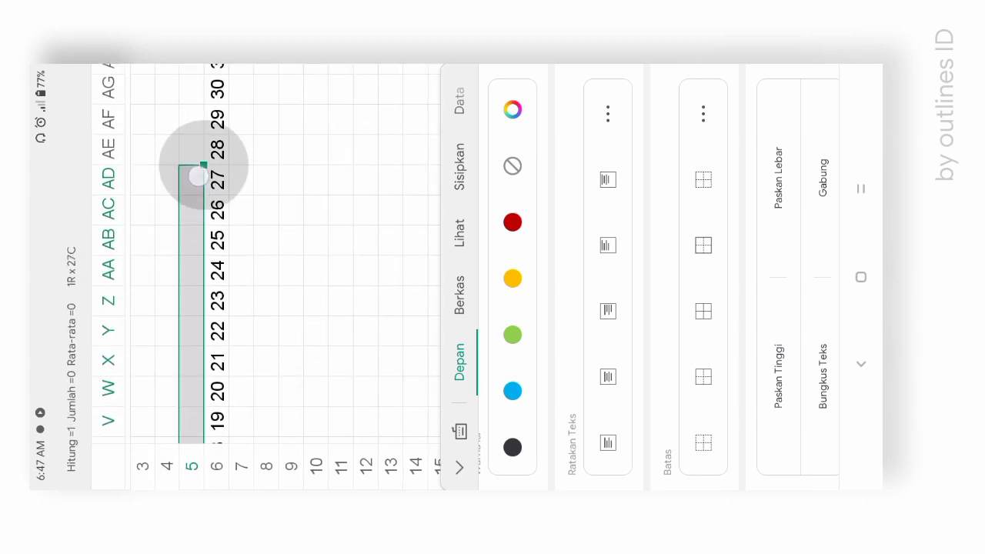
drag(302, 216, 304, 393)
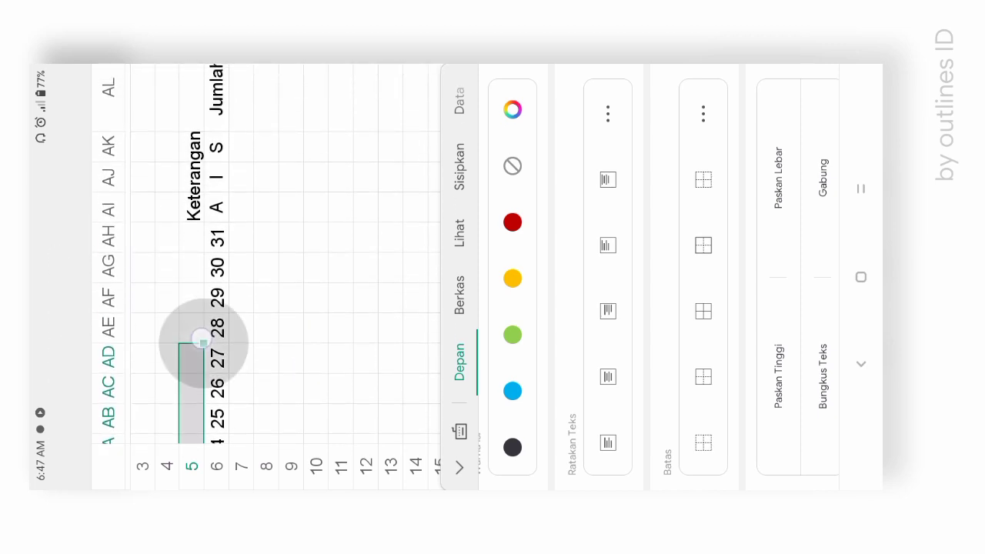
drag(201, 338, 203, 222)
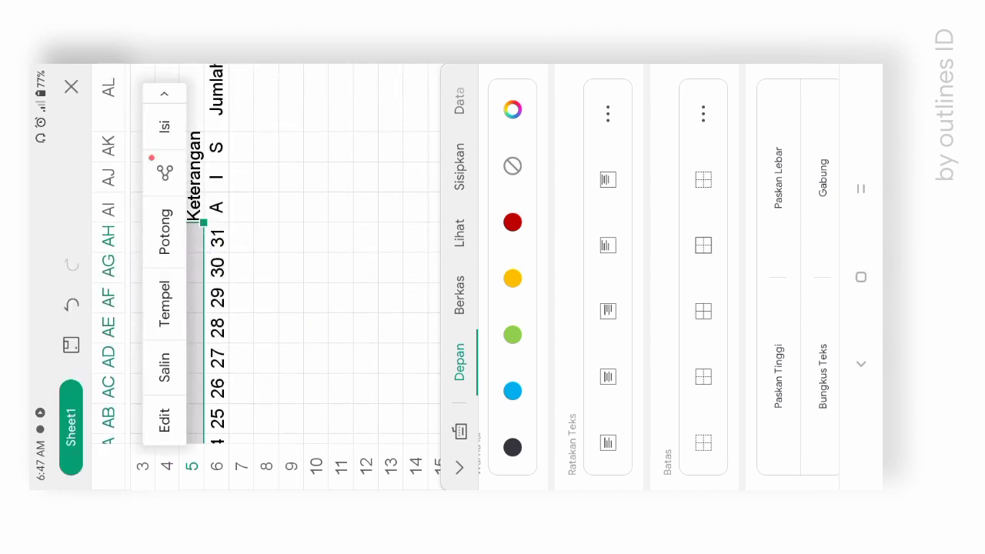
Merge the Januari header across D5:AH5 and centre it
click(817, 130)
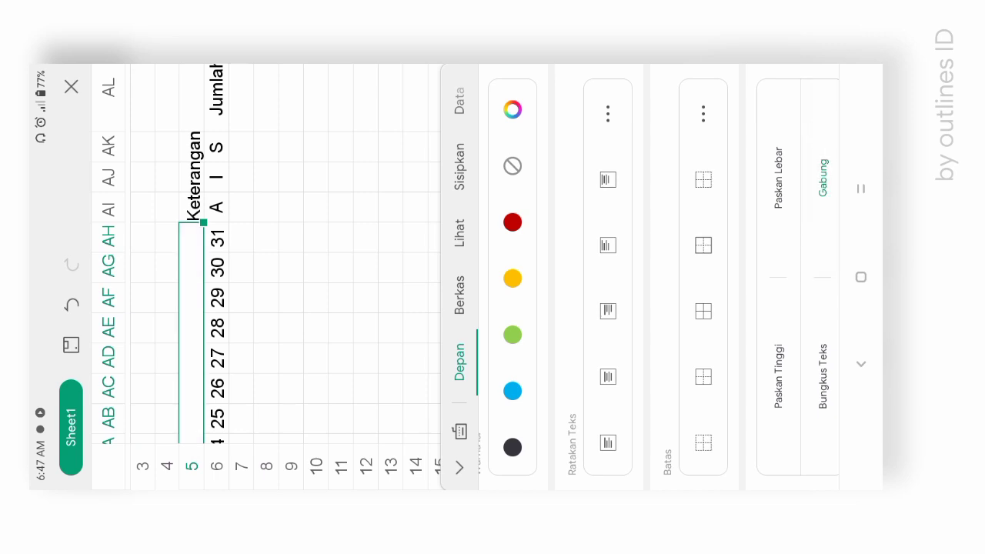
click(608, 377)
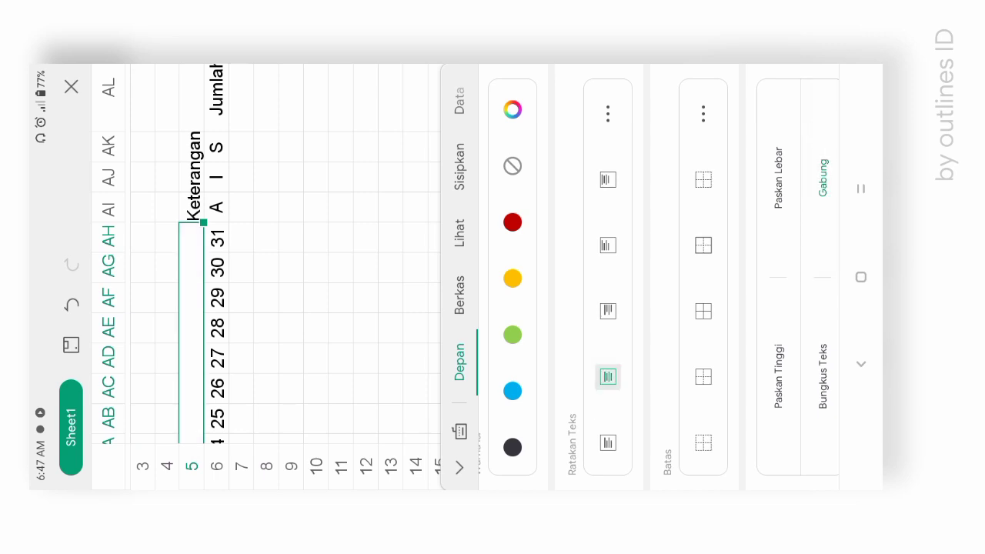
click(191, 207)
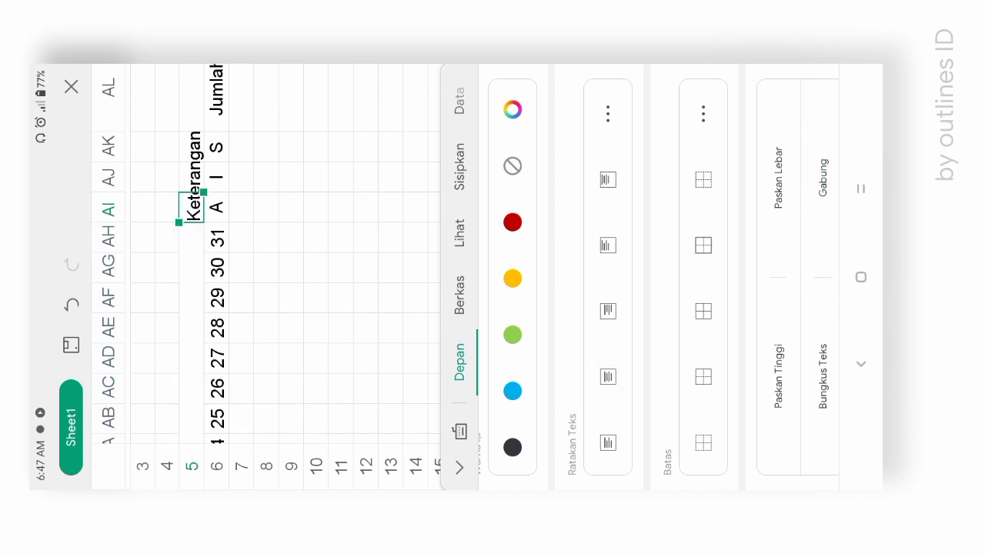
Extend the Keterangan selection to four header cells, merge them and centre the text
drag(203, 191, 203, 136)
drag(306, 159, 295, 262)
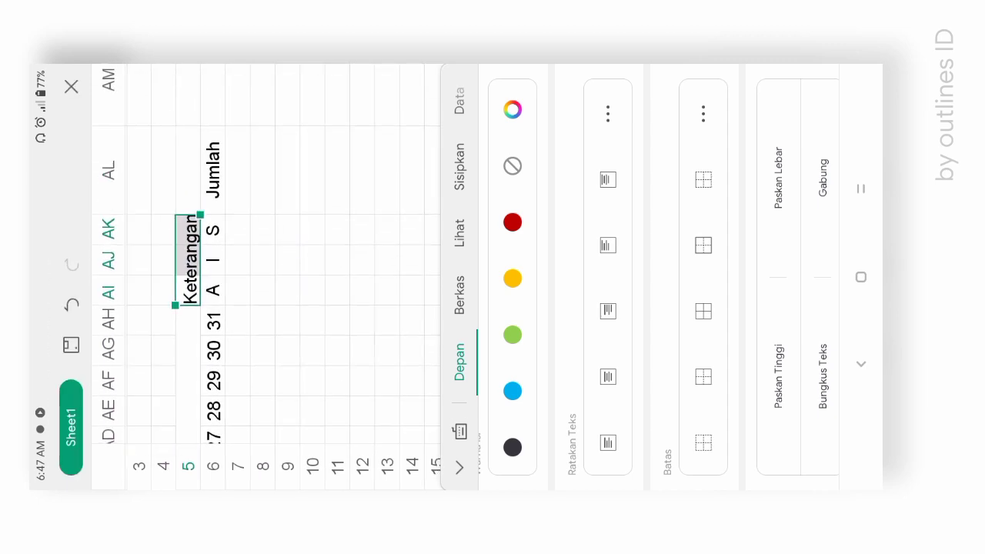
drag(199, 215, 199, 125)
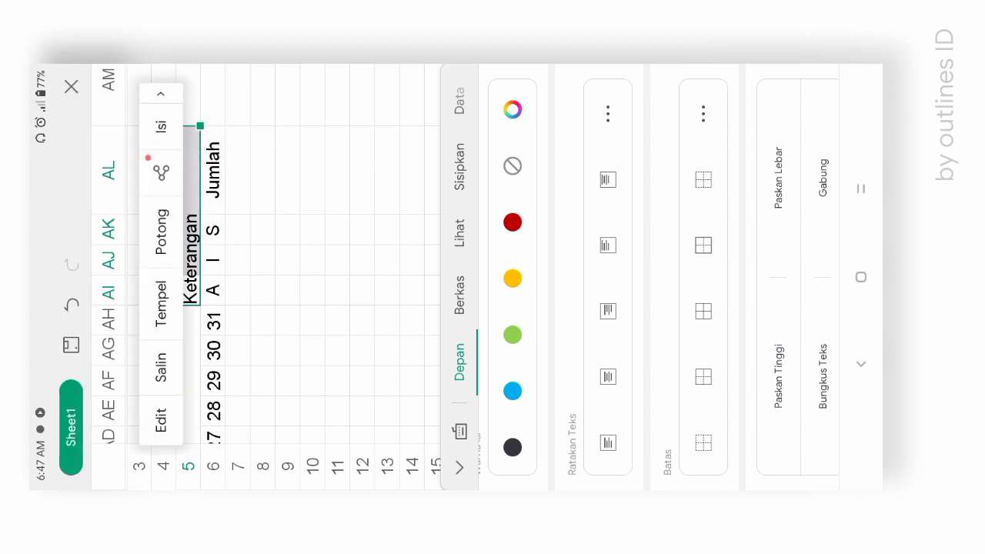
click(822, 177)
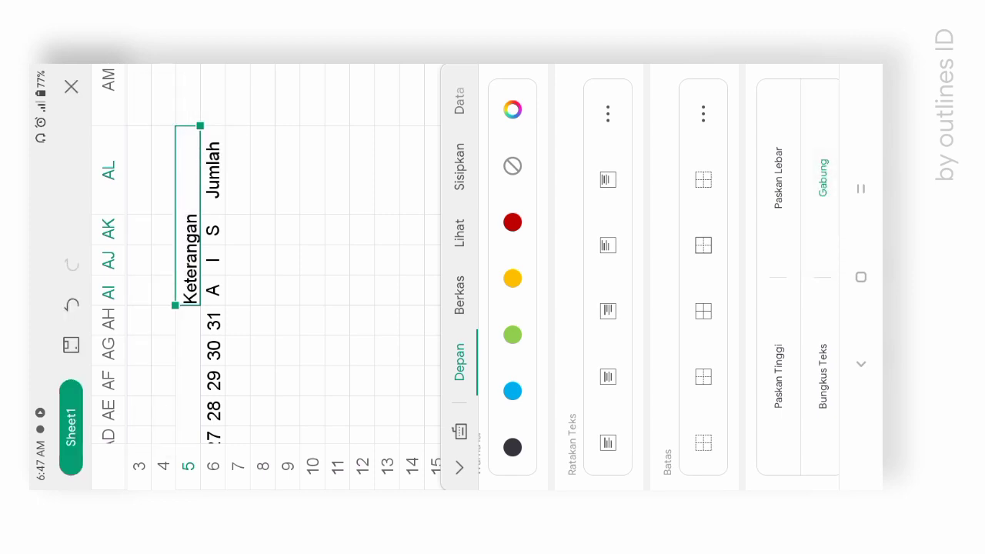
click(608, 376)
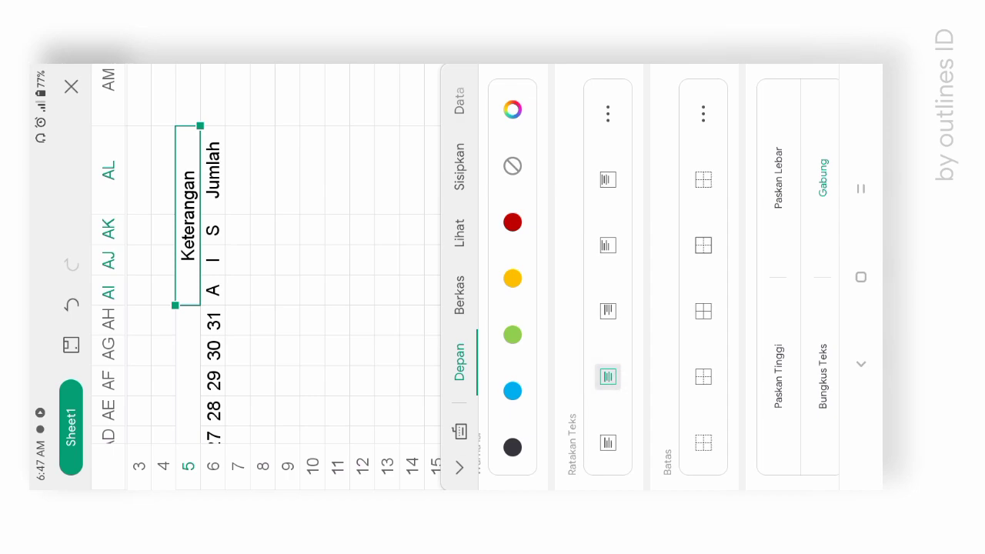
click(459, 467)
scroll(446, 277, down, 10)
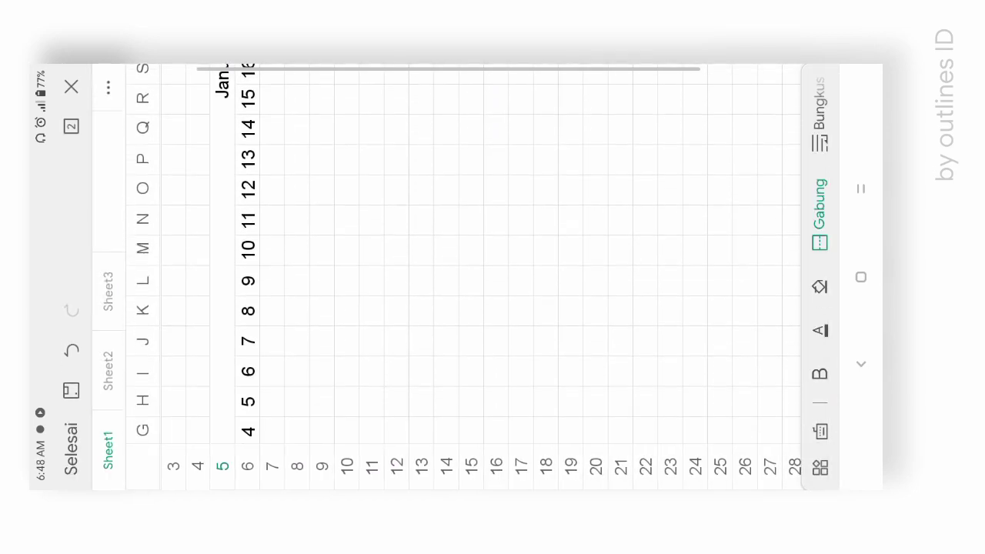
Select the table from the No. header to the last Jumlah cell and apply all borders
scroll(562, 275, down, 5)
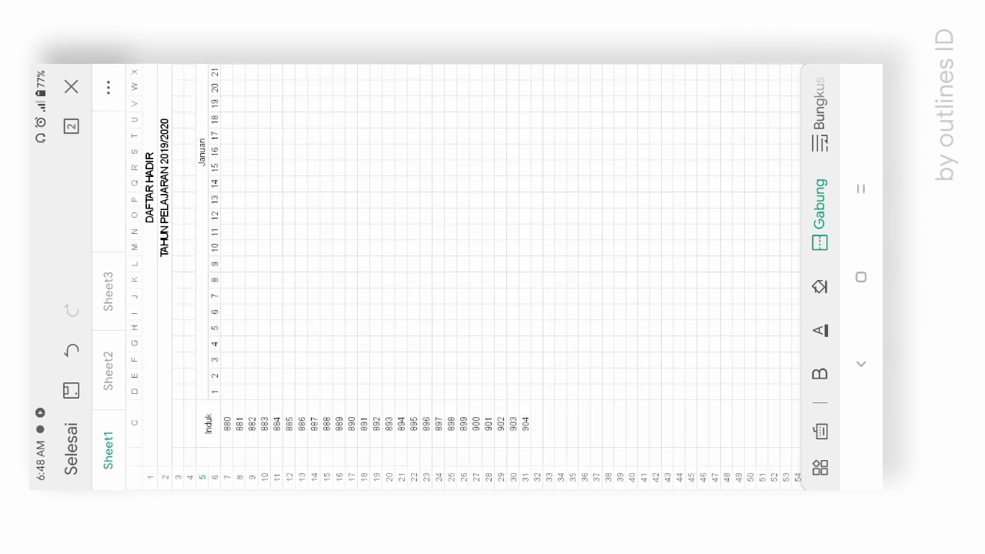
scroll(460, 281, down, 3)
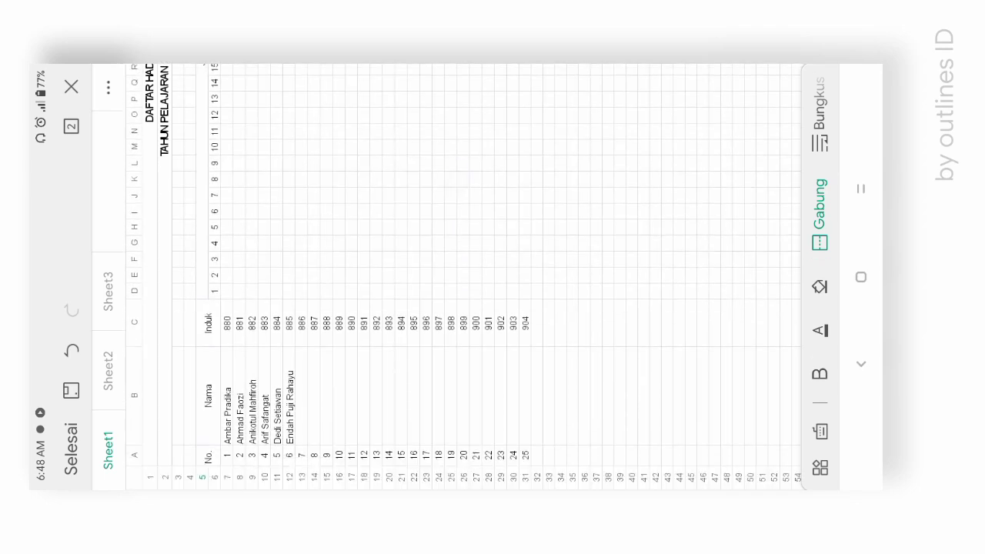
click(207, 455)
mouse_move(220, 445)
mouse_down()
mouse_move(475, 167)
mouse_move(519, 163)
mouse_up()
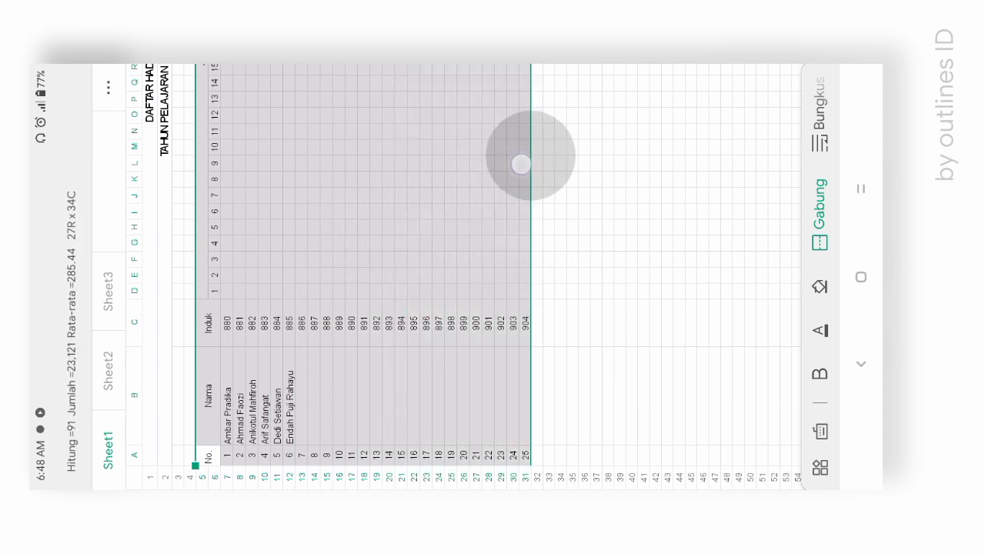
scroll(585, 169, up, 10)
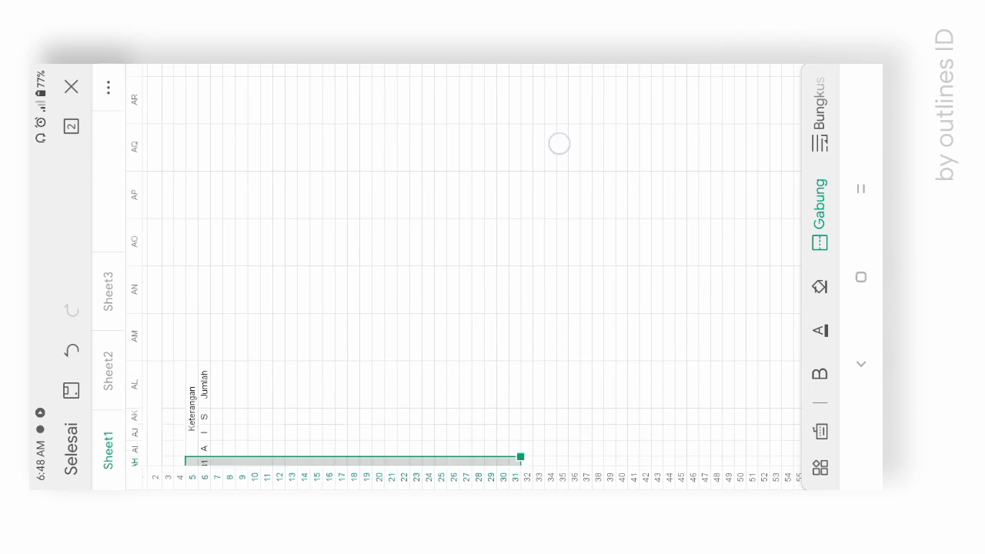
scroll(559, 143, down, 5)
drag(519, 259, 517, 225)
click(471, 161)
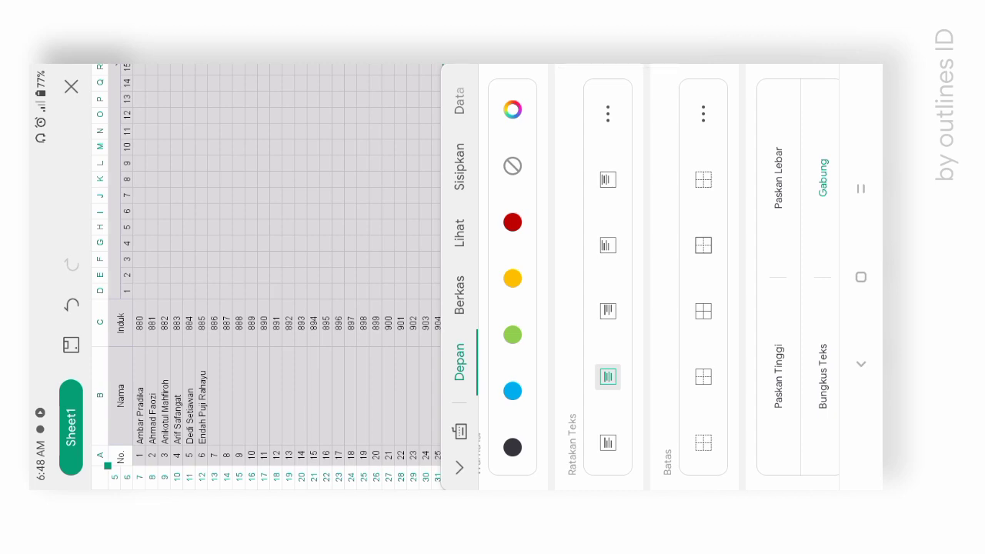
click(703, 310)
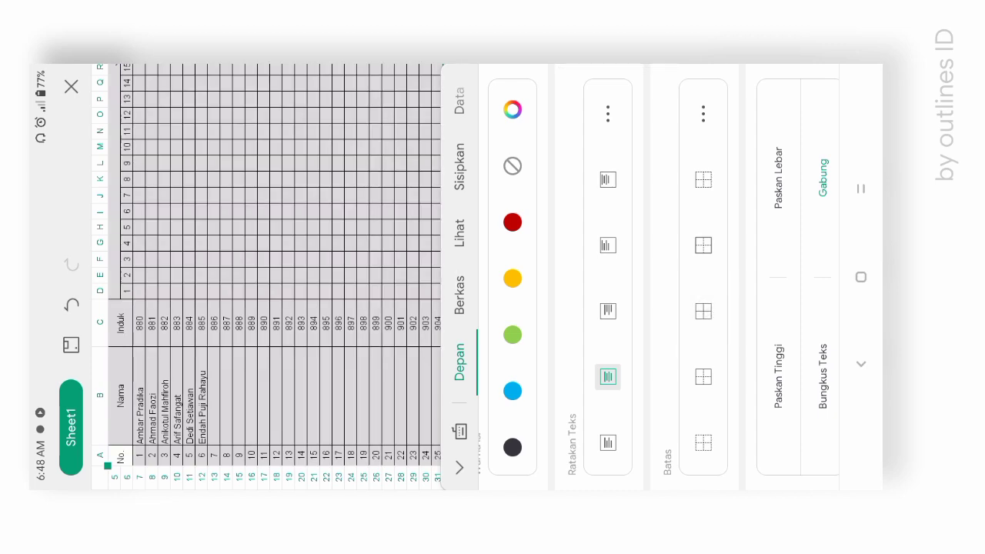
Close the formatting panel, review the bordered table, and exit editing with Selesai
click(459, 467)
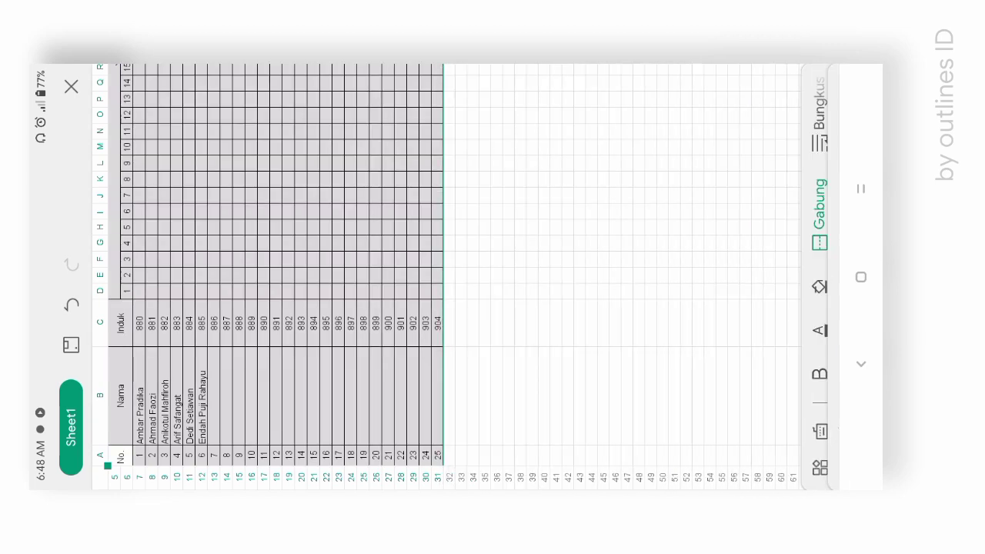
mouse_move(529, 176)
mouse_down()
mouse_move(595, 205)
mouse_move(609, 168)
mouse_up()
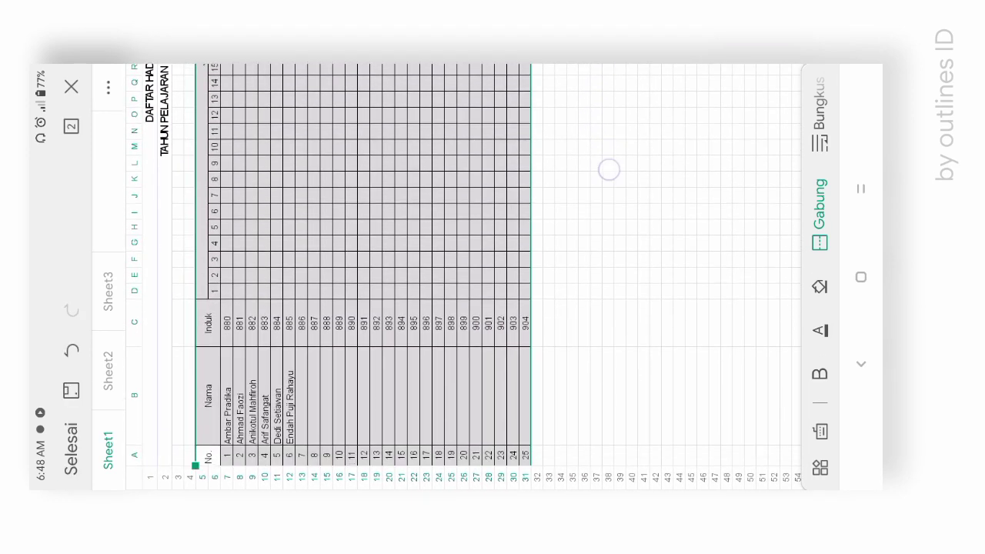
click(492, 182)
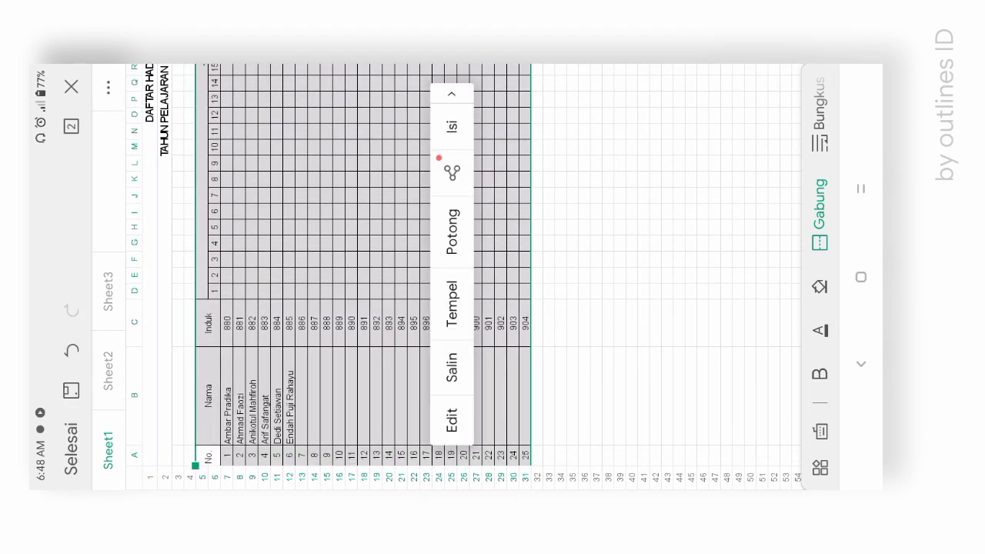
click(511, 163)
drag(590, 174, 589, 358)
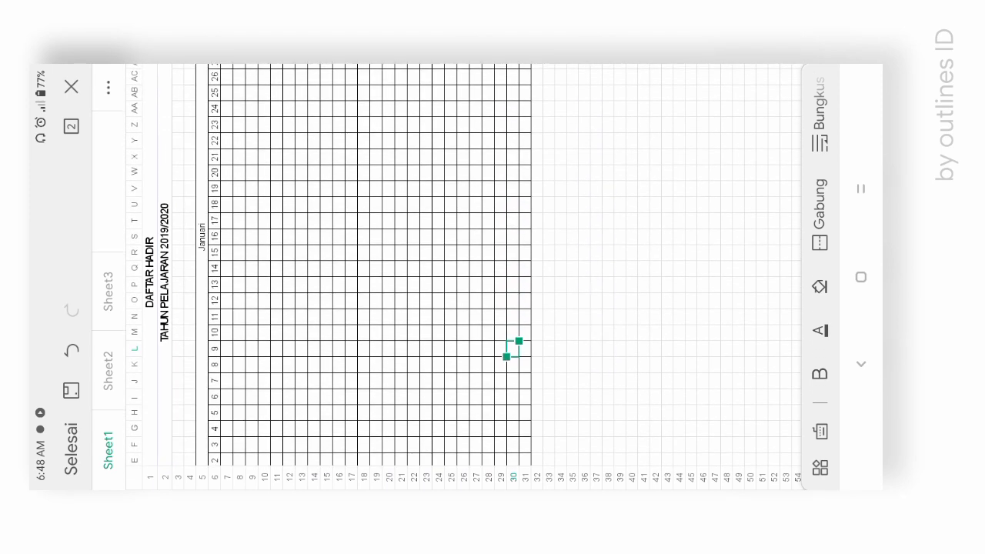
drag(708, 358, 708, 485)
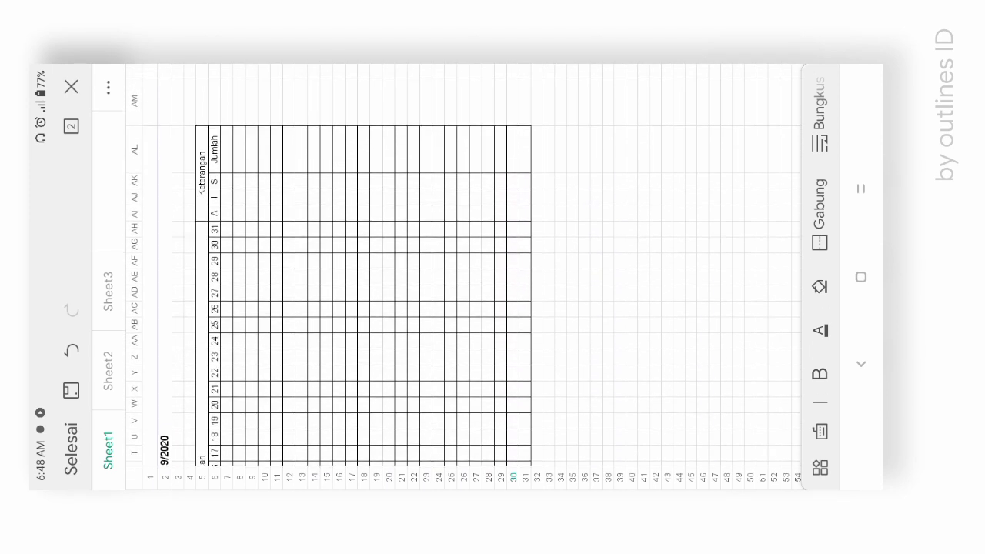
drag(692, 430, 692, 123)
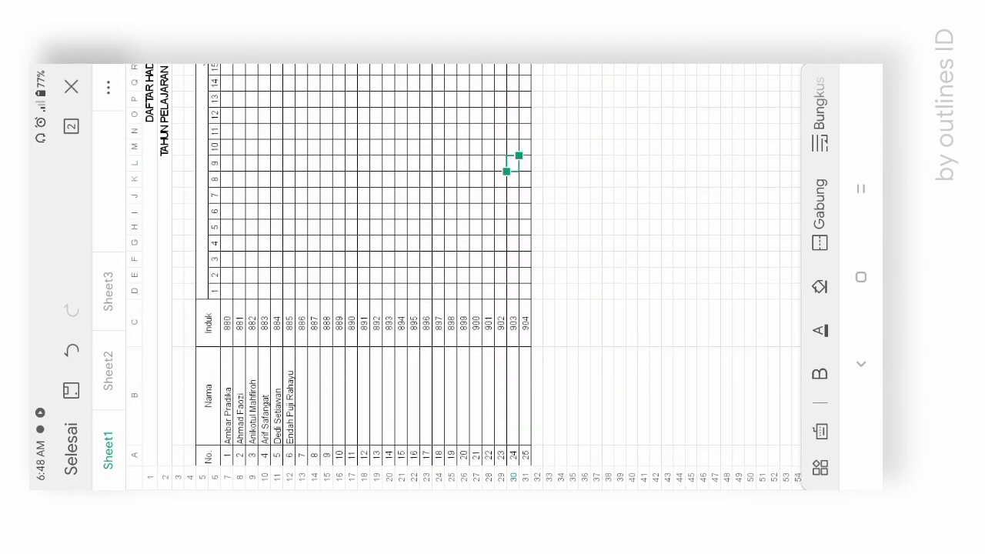
click(71, 448)
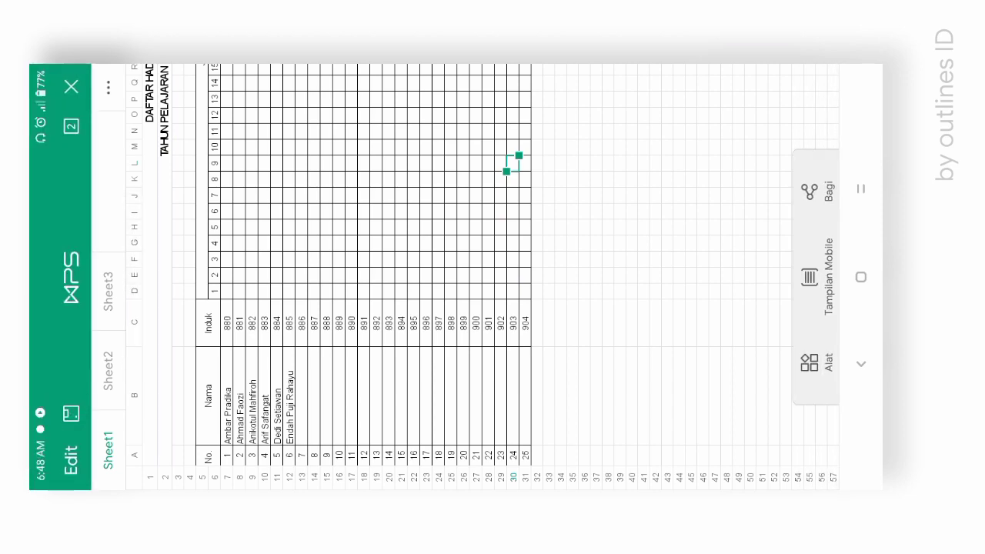
Choose the phone's documents folder as the save location
click(71, 413)
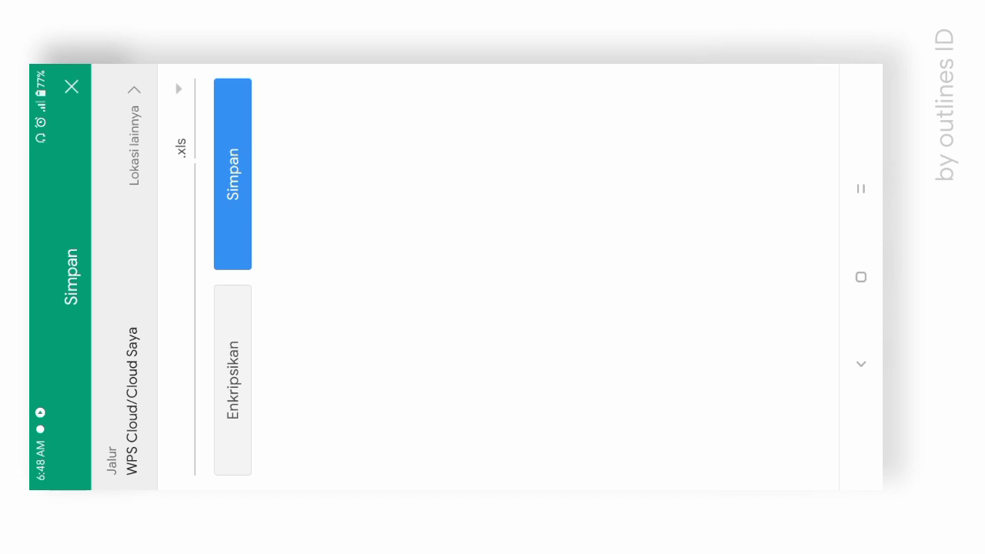
click(132, 115)
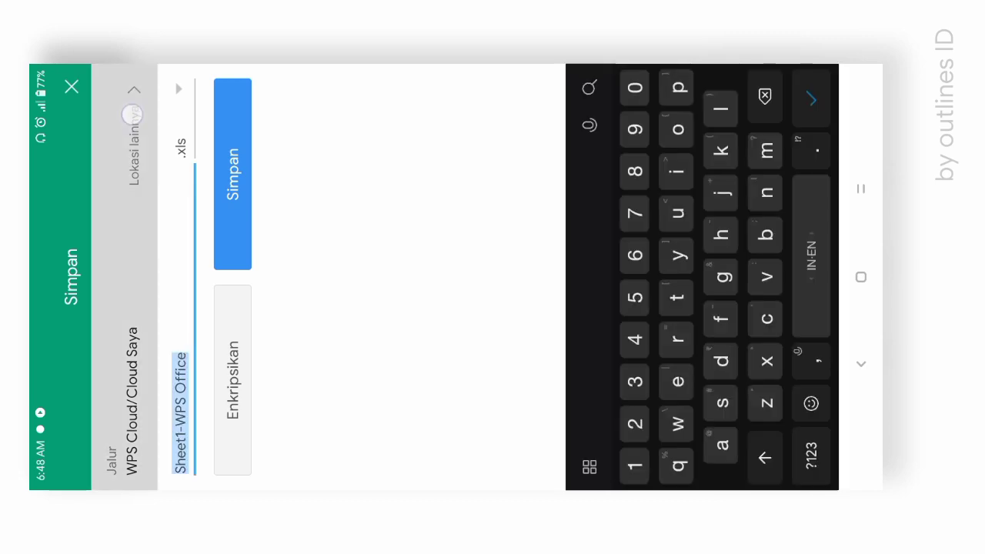
click(279, 175)
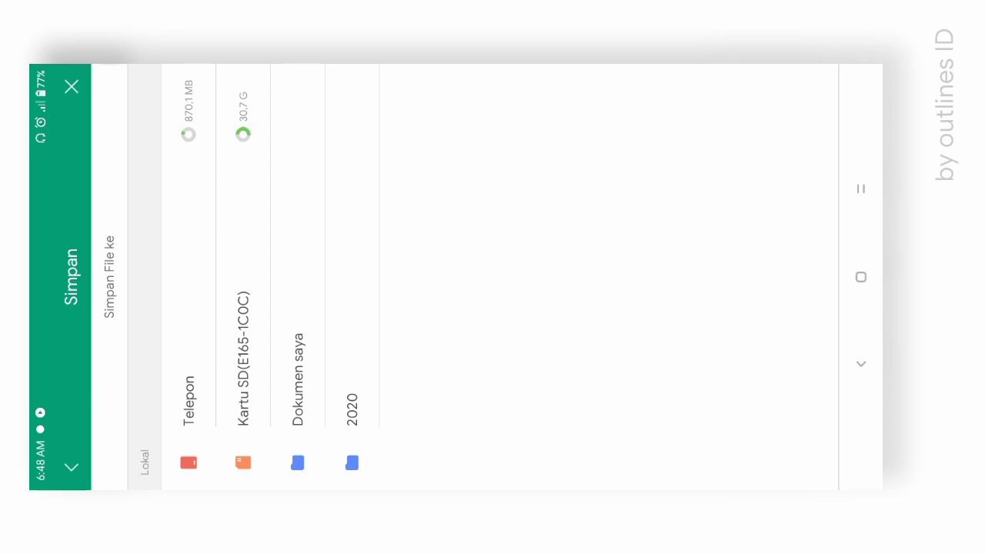
click(189, 123)
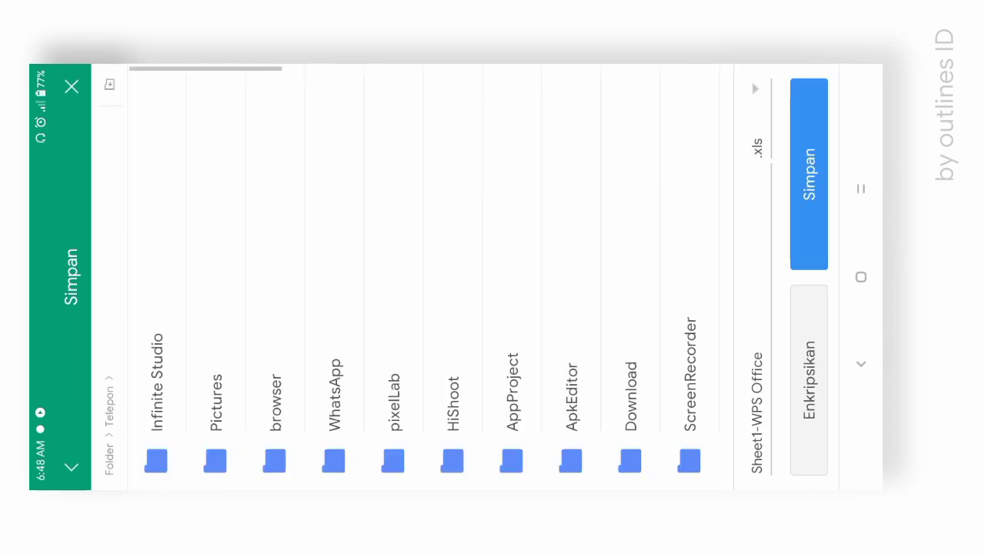
drag(391, 160, 318, 136)
click(528, 198)
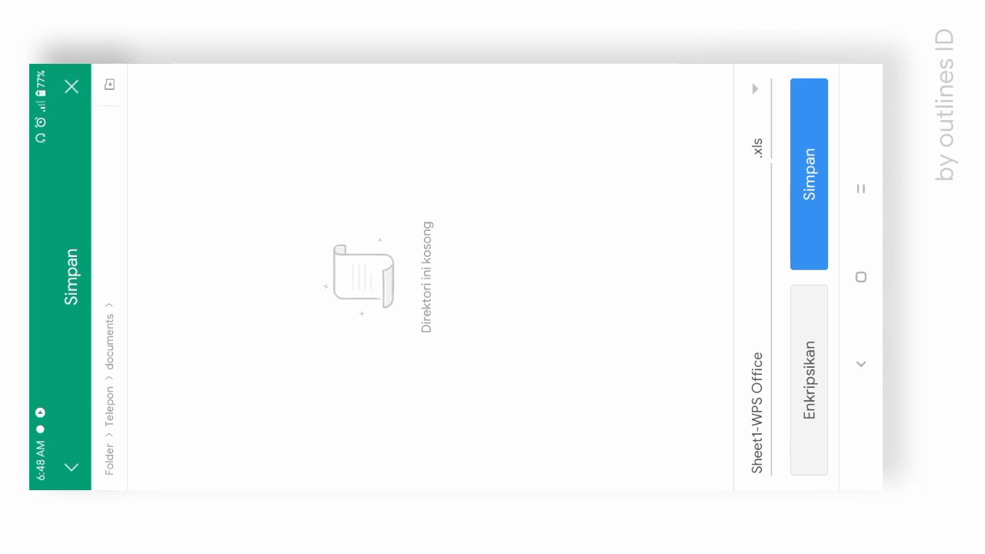
Name the file 'Daftar Hadir' and save it as .xls
click(761, 300)
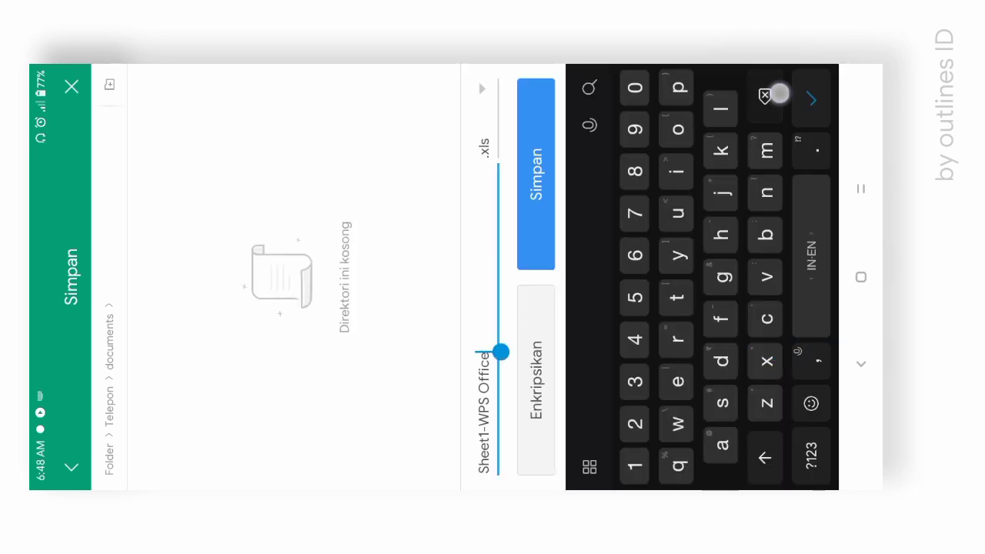
key(BackSpace)
key(BackSpace)
key(BackSpace)
key(BackSpace)
key(BackSpace)
key(BackSpace)
key(BackSpace)
key(BackSpace)
key(BackSpace)
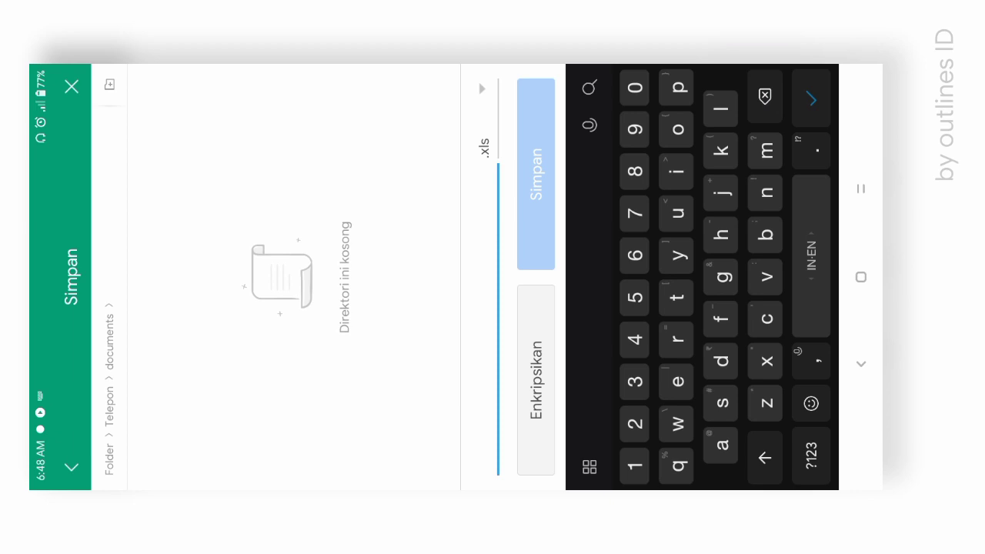
text(Daftar)
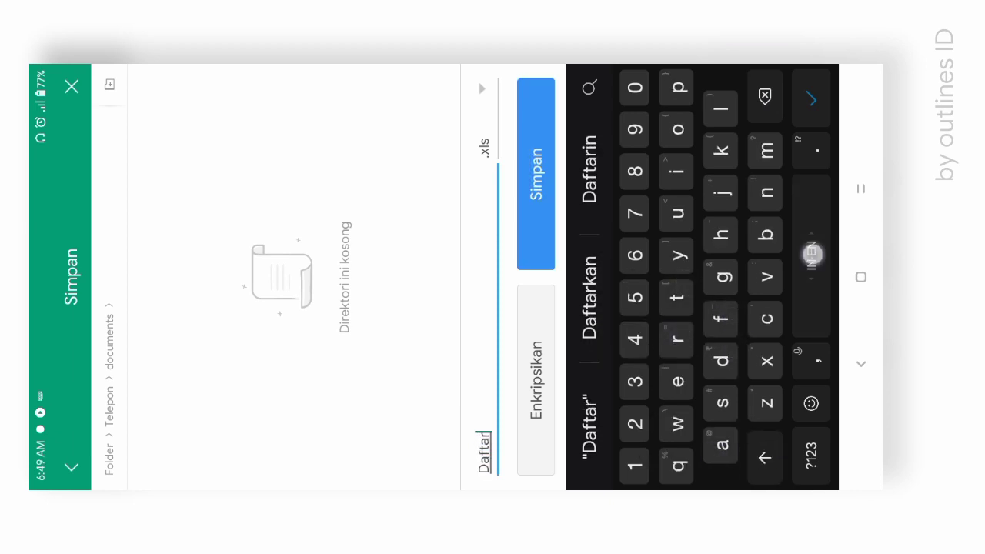
click(765, 458)
text(Hadirb)
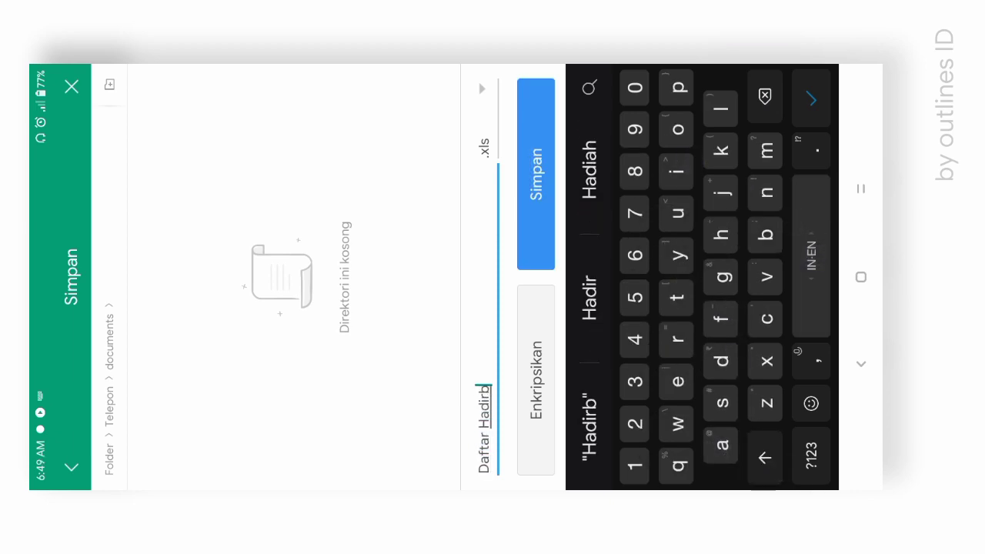
click(769, 97)
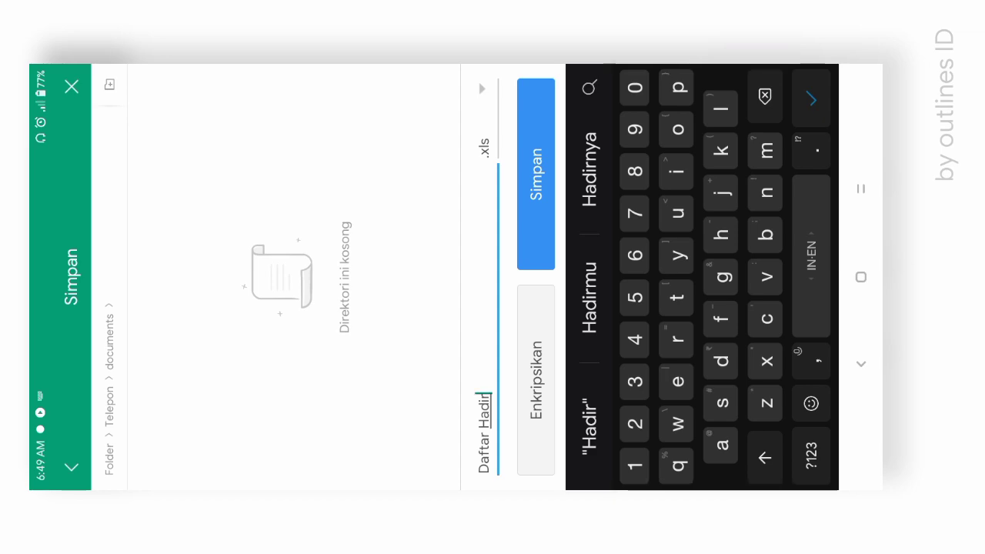
click(535, 121)
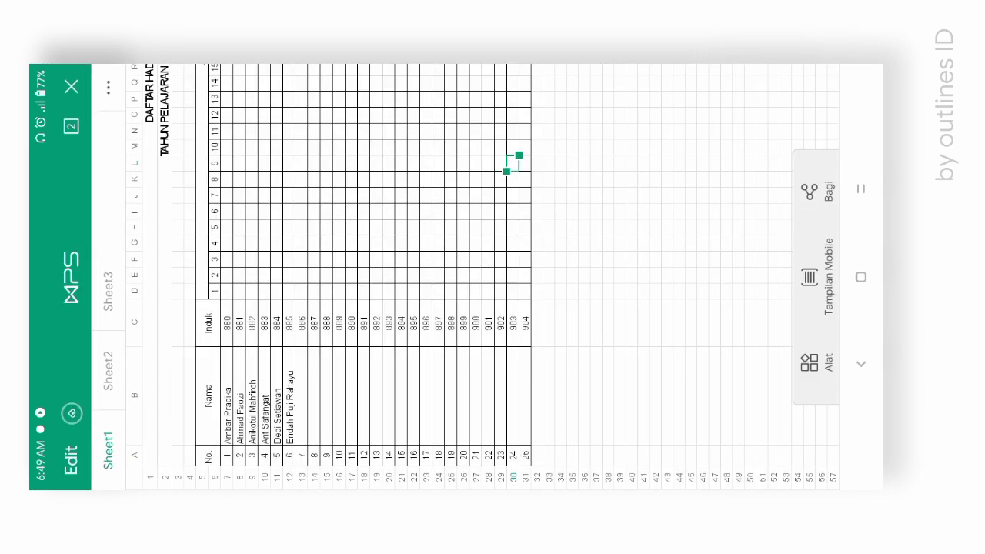
Open the Alat file tools and choose Cetak for printing
click(814, 361)
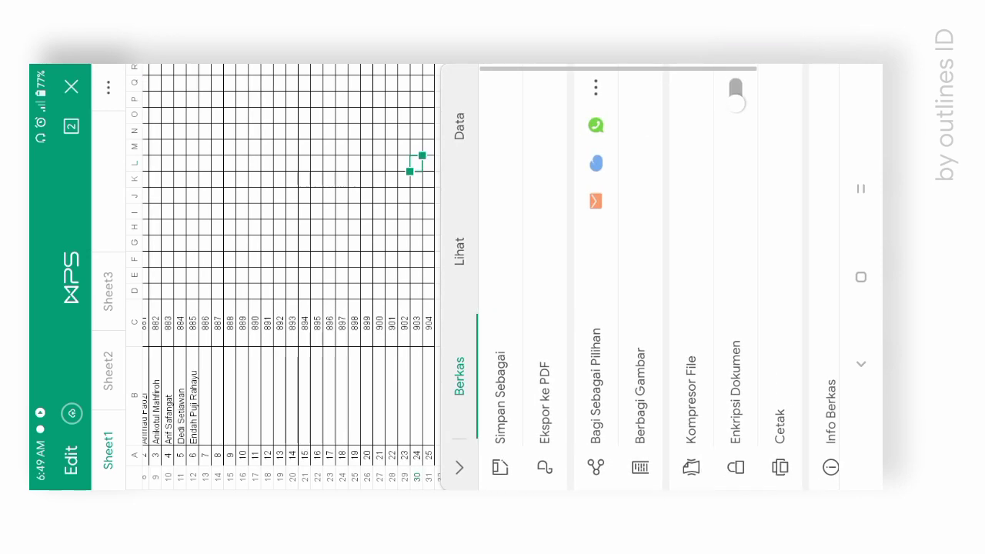
drag(740, 219, 651, 177)
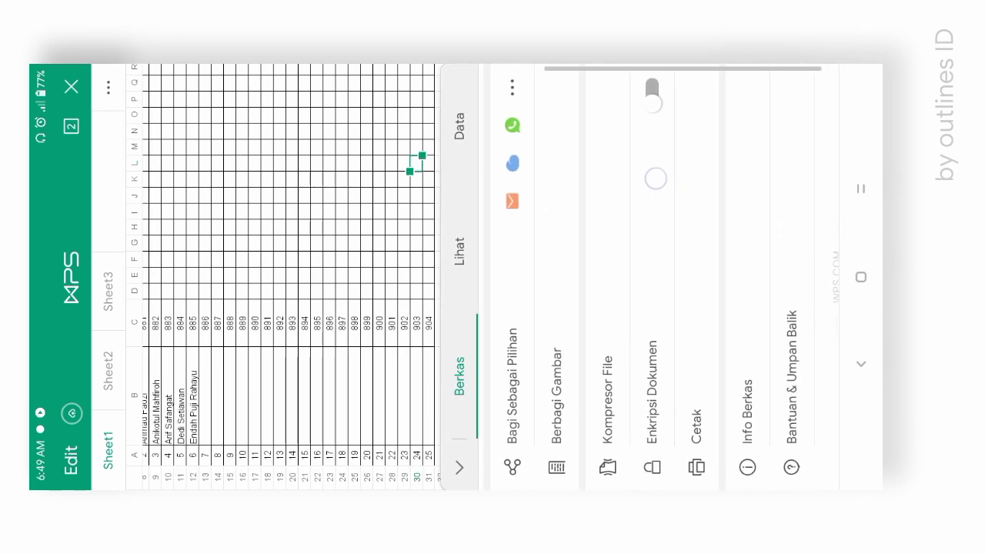
click(689, 210)
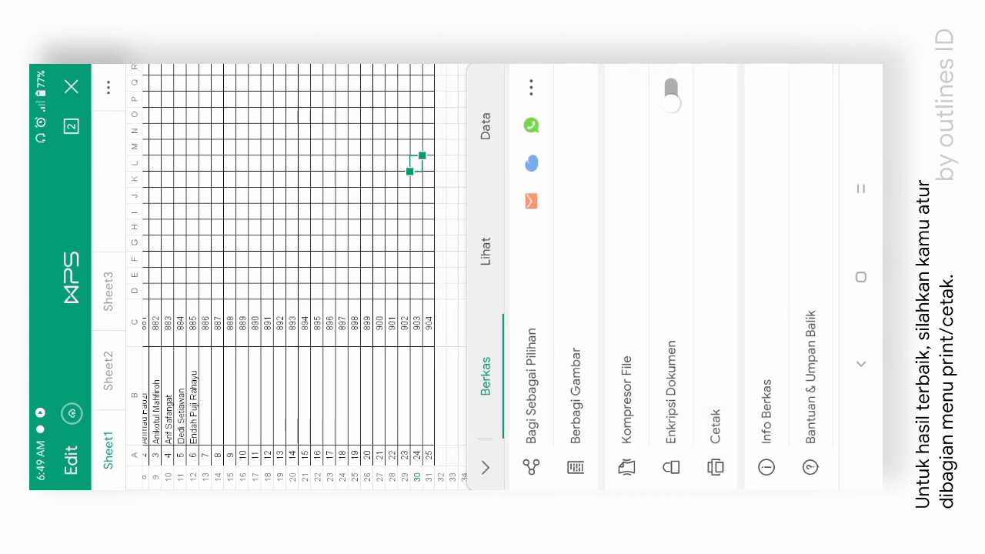